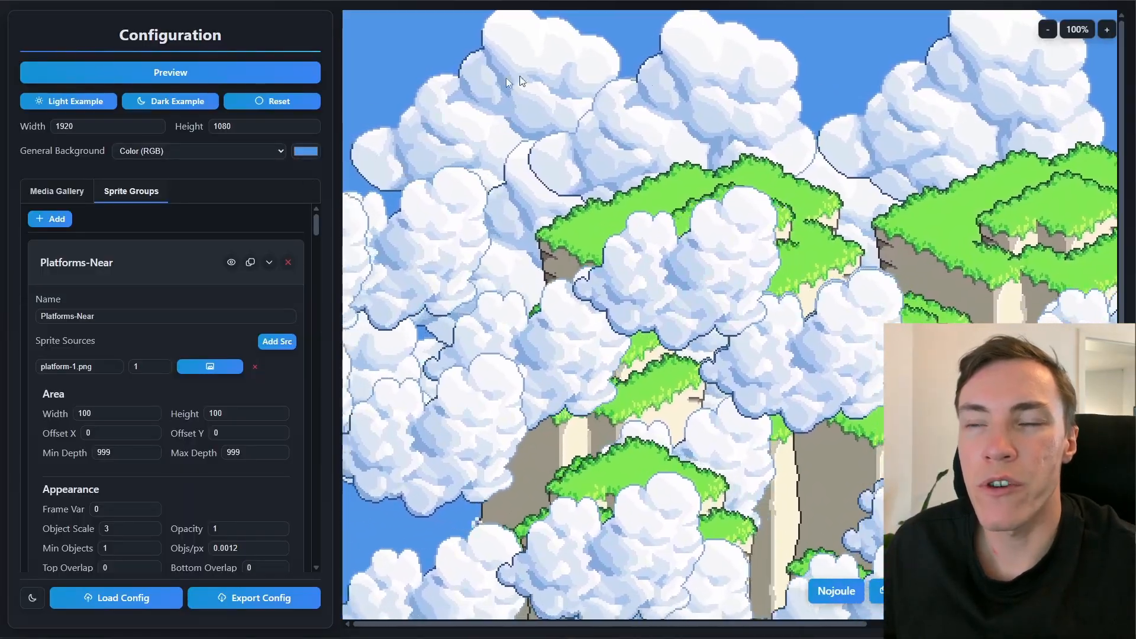
- Preview the background full screen, check it at 60% zoom, and return to the configuration at 100%
{"action": "left_click", "coordinate": [59, 72]}
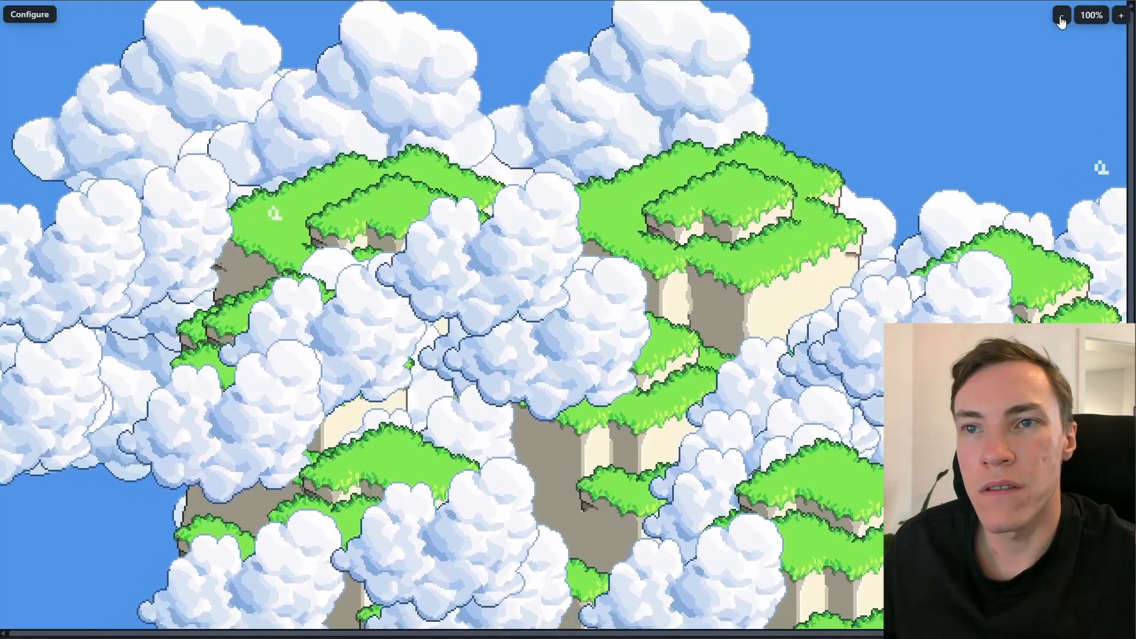
{"action": "left_click", "coordinate": [1062, 16]}
{"action": "left_click", "coordinate": [1061, 16]}
{"action": "left_click", "coordinate": [1062, 16]}
{"action": "left_click", "coordinate": [1062, 16]}
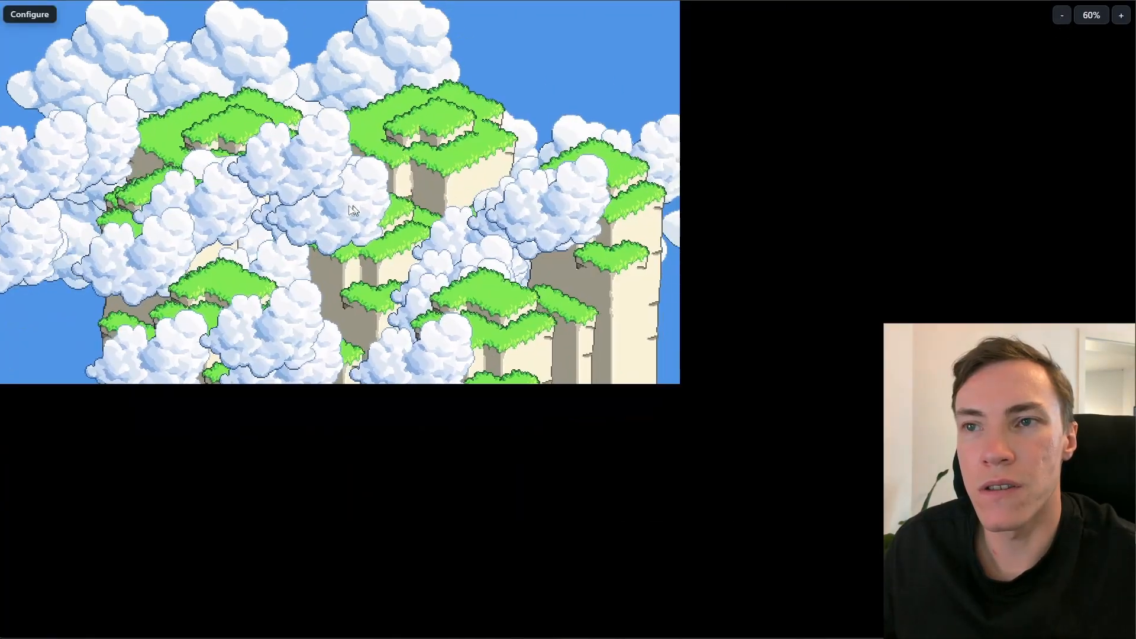
{"action": "left_click", "coordinate": [1104, 16]}
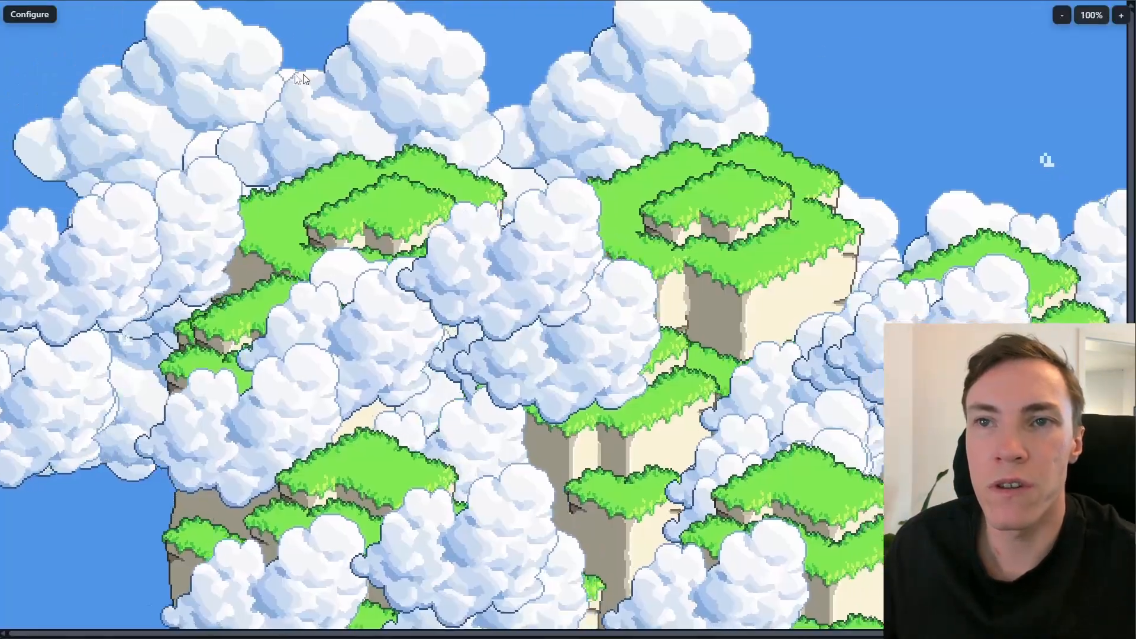
{"action": "left_click", "coordinate": [25, 15]}
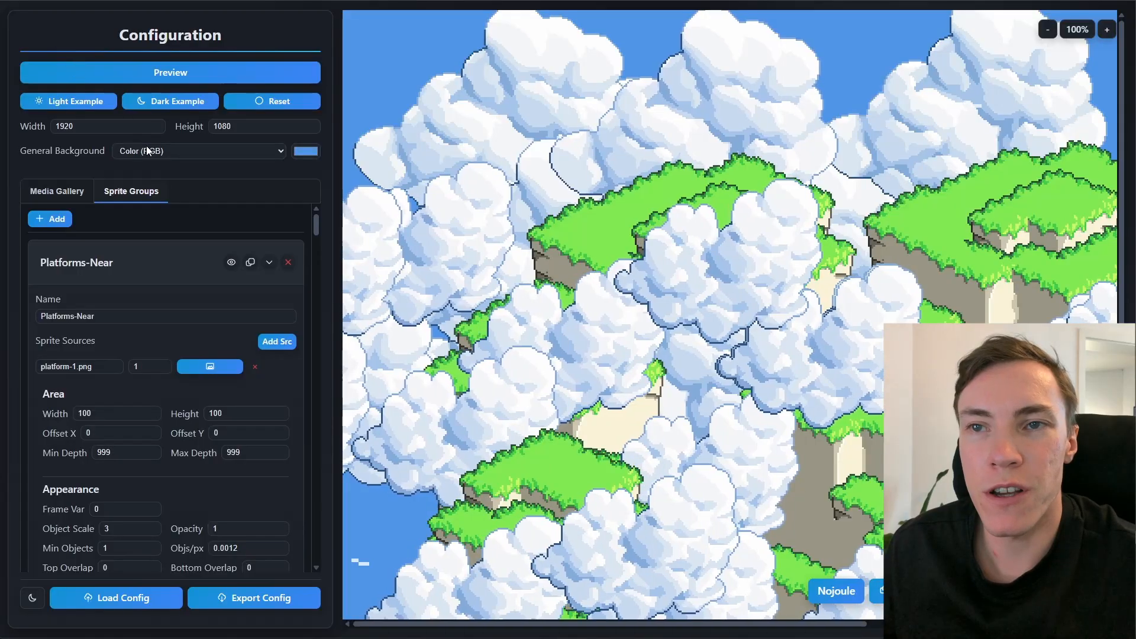
- Load the dark example scene and switch back to the light example
{"action": "left_click", "coordinate": [170, 113]}
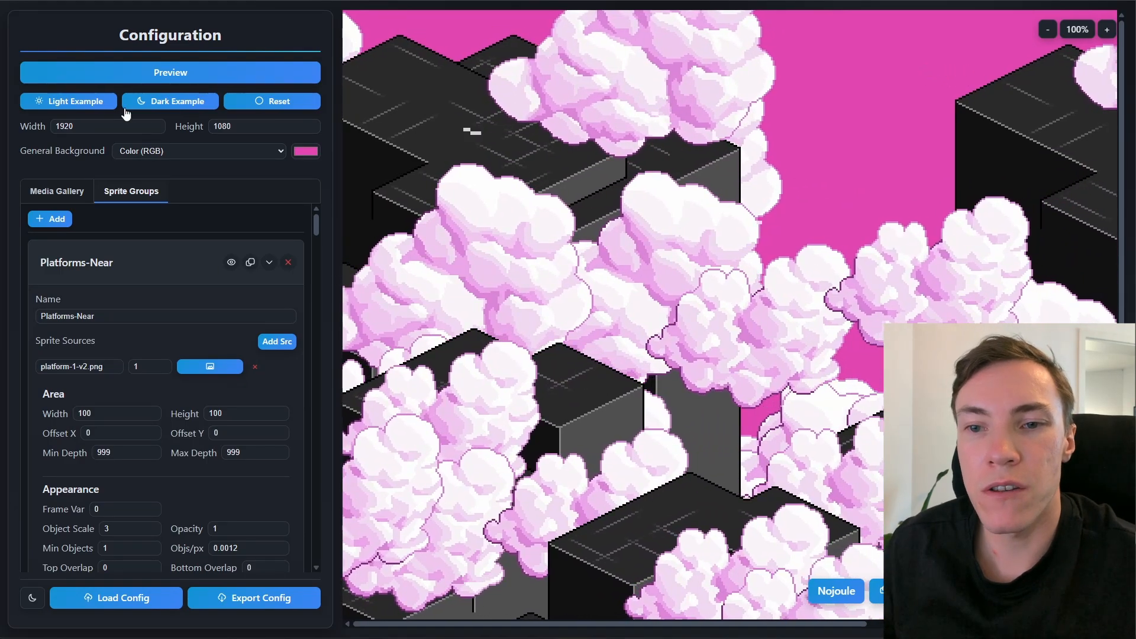
{"action": "left_click", "coordinate": [80, 101]}
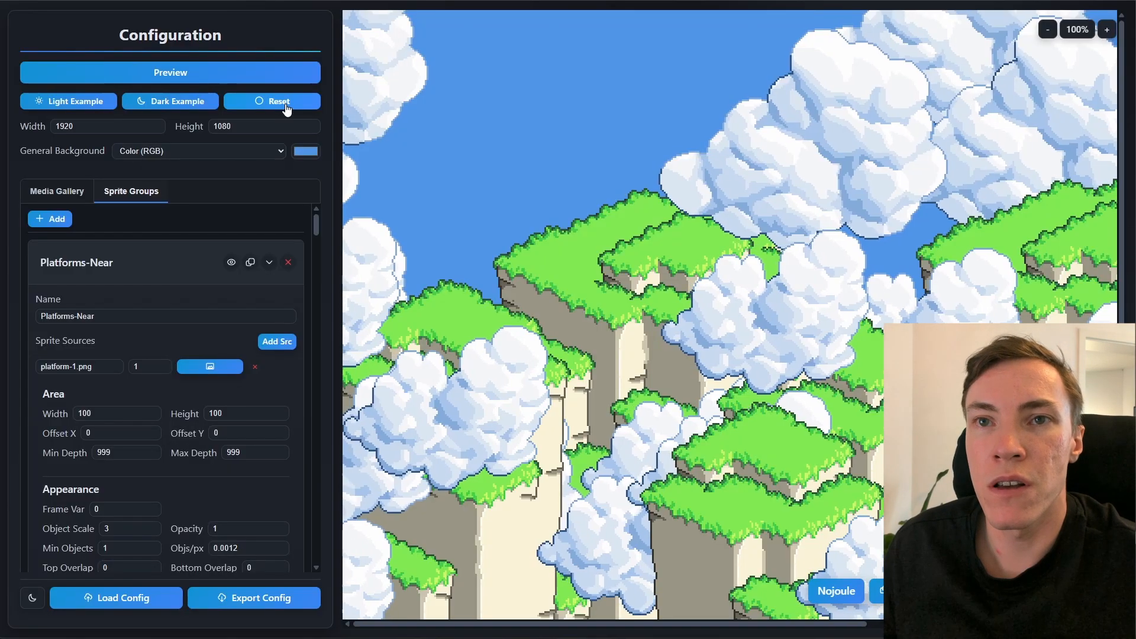
- Reset the configuration to an empty scene and change the general background color to near-black
{"action": "left_click", "coordinate": [286, 110]}
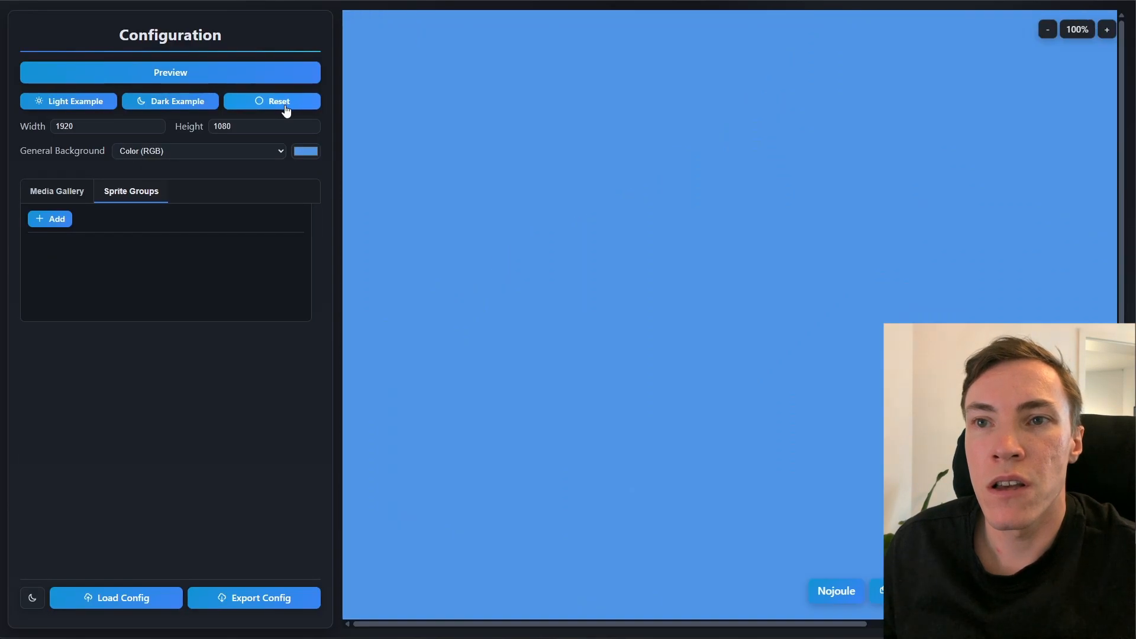
{"action": "left_click", "coordinate": [300, 156]}
{"action": "left_click_drag", "start_coordinate": [473, 379], "coordinate": [445, 386]}
- Delete all the example bird, cloud, platform and wind images from the media gallery
{"action": "left_click", "coordinate": [98, 328]}
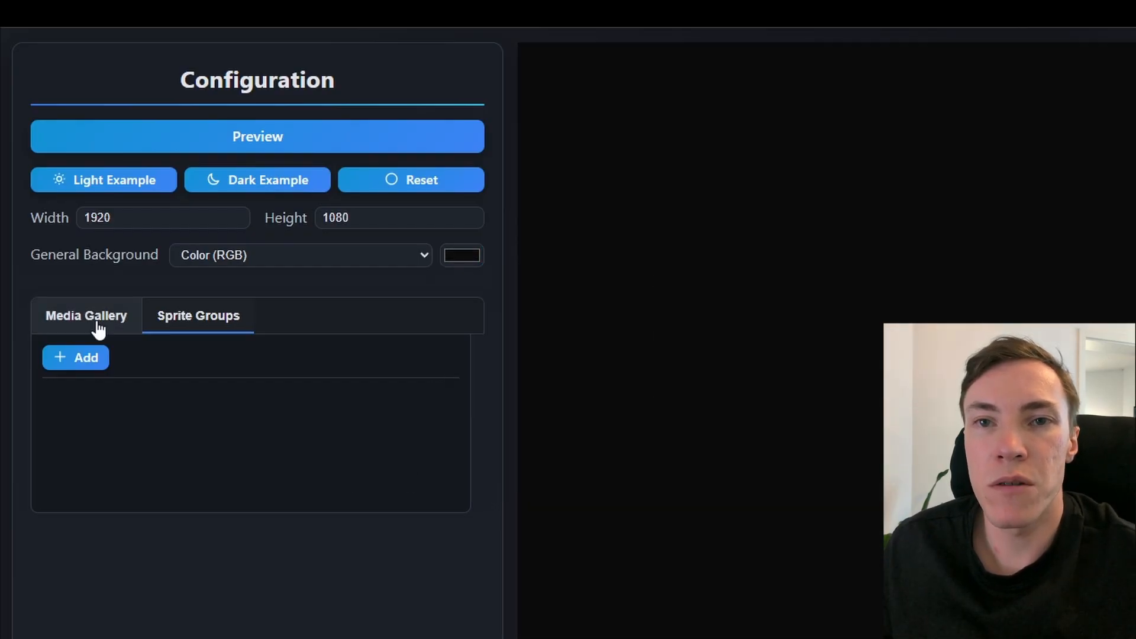
{"action": "left_click", "coordinate": [99, 328]}
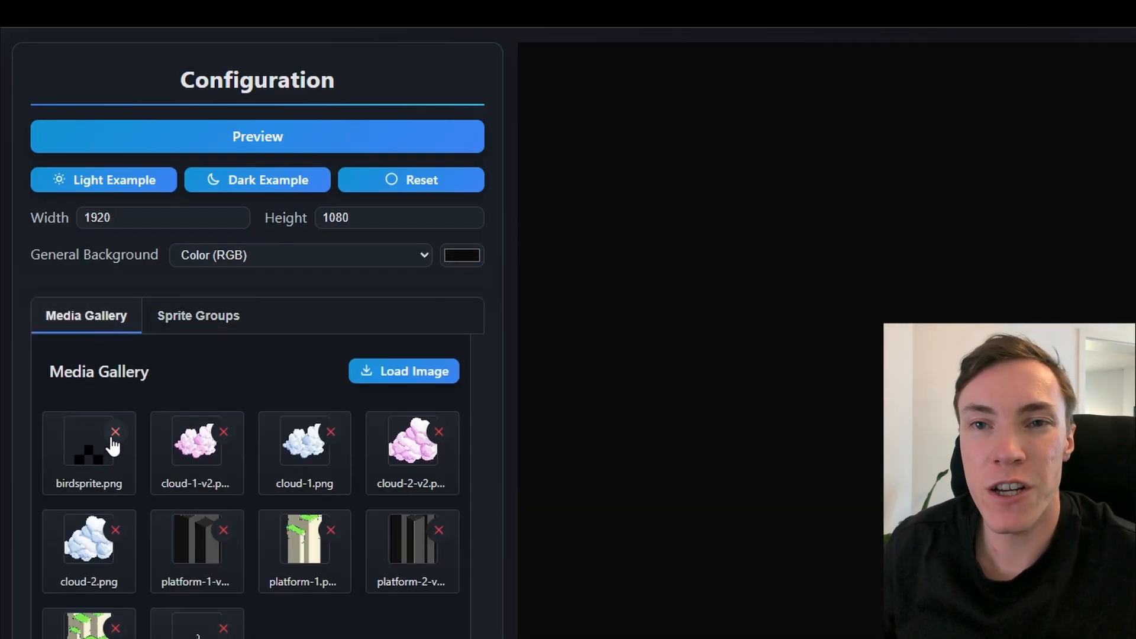
{"action": "left_click", "coordinate": [113, 435]}
{"action": "left_click", "coordinate": [114, 435]}
{"action": "left_click", "coordinate": [114, 434]}
{"action": "left_click", "coordinate": [113, 434]}
{"action": "left_click", "coordinate": [114, 435]}
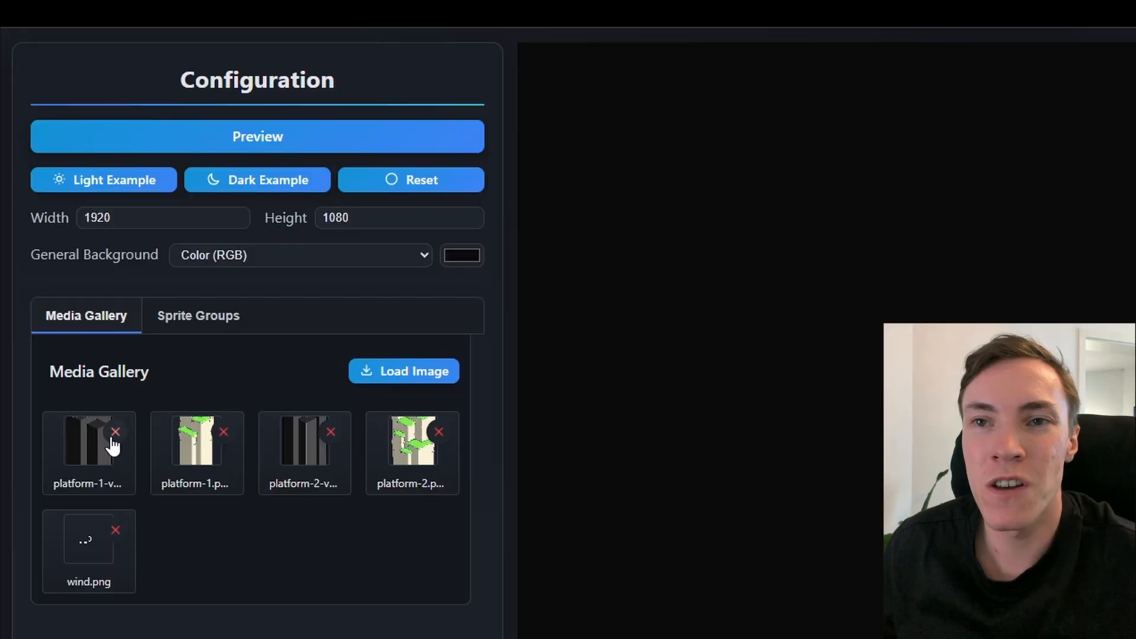
{"action": "left_click", "coordinate": [114, 435]}
{"action": "left_click", "coordinate": [114, 435]}
{"action": "left_click", "coordinate": [114, 435]}
{"action": "left_click", "coordinate": [114, 435]}
{"action": "left_click", "coordinate": [114, 436]}
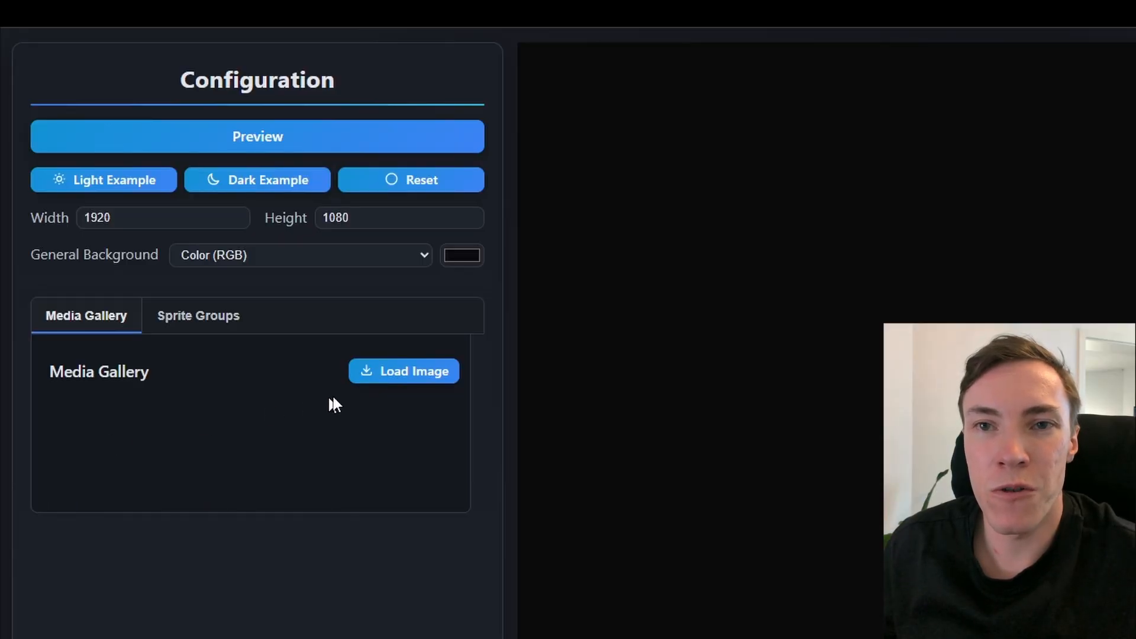
- Load star1.png, star2.png and star3.png from the resources folder into the media gallery
{"action": "left_click", "coordinate": [384, 365]}
{"action": "left_click", "coordinate": [374, 422]}
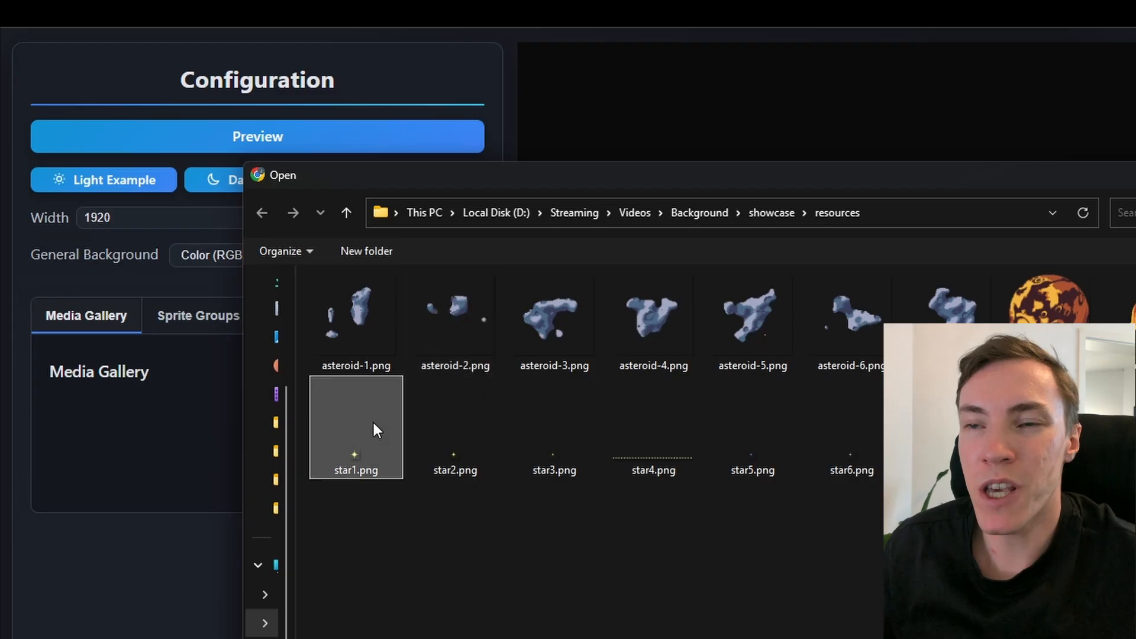
{"action": "double_click", "coordinate": [356, 426]}
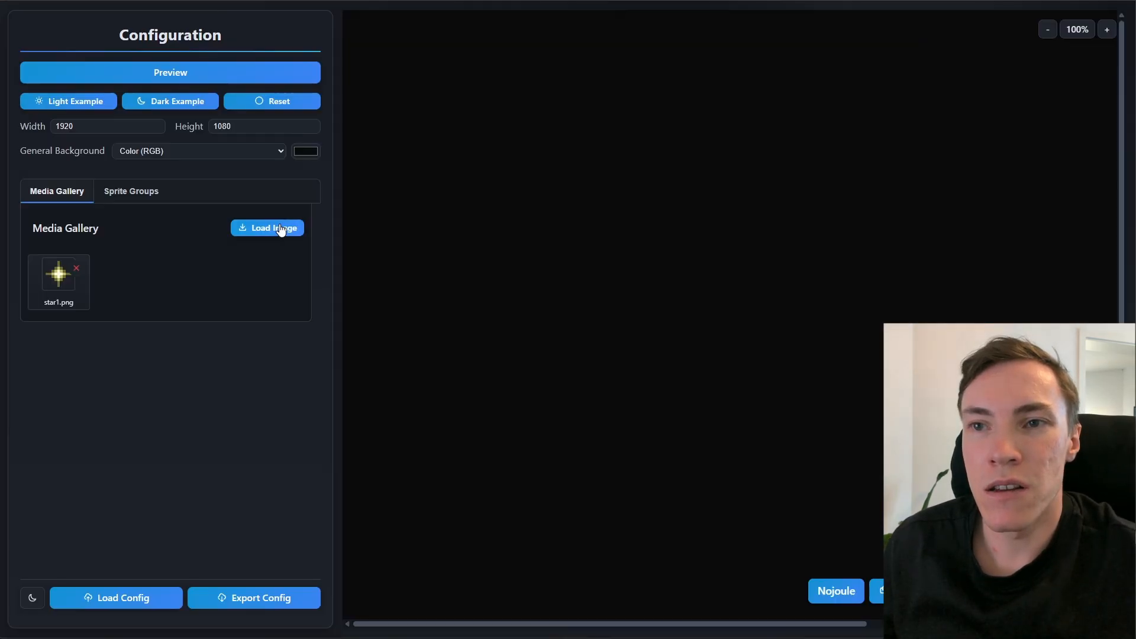
{"action": "left_click", "coordinate": [414, 369]}
{"action": "left_click", "coordinate": [311, 297]}
{"action": "left_click", "coordinate": [766, 499]}
{"action": "left_click", "coordinate": [265, 231]}
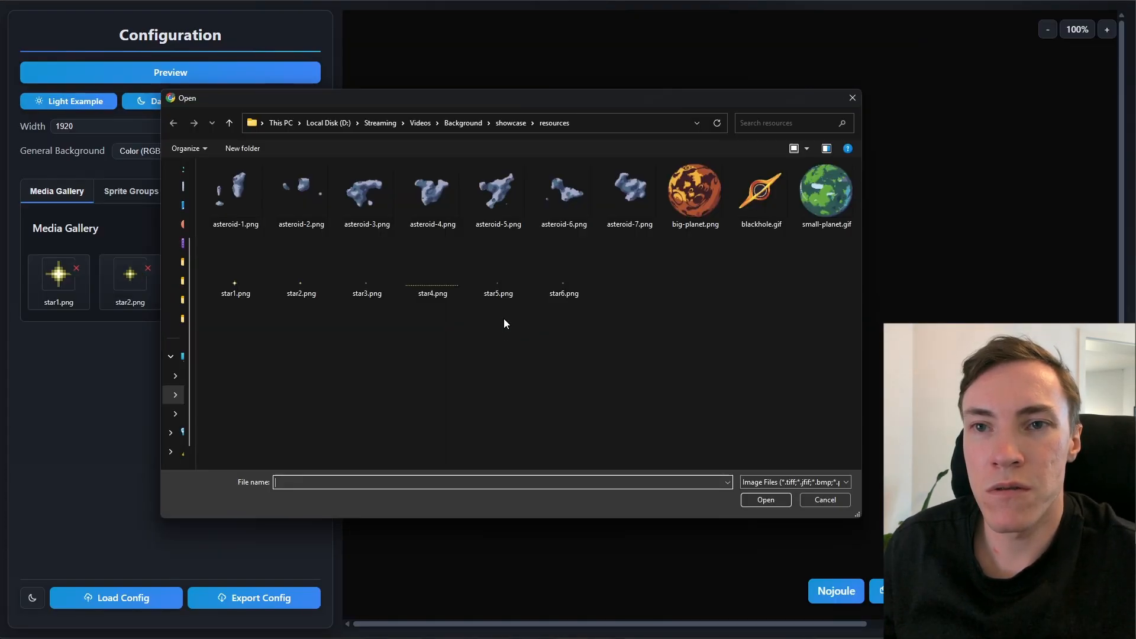
{"action": "left_click", "coordinate": [372, 289]}
{"action": "left_click", "coordinate": [765, 499]}
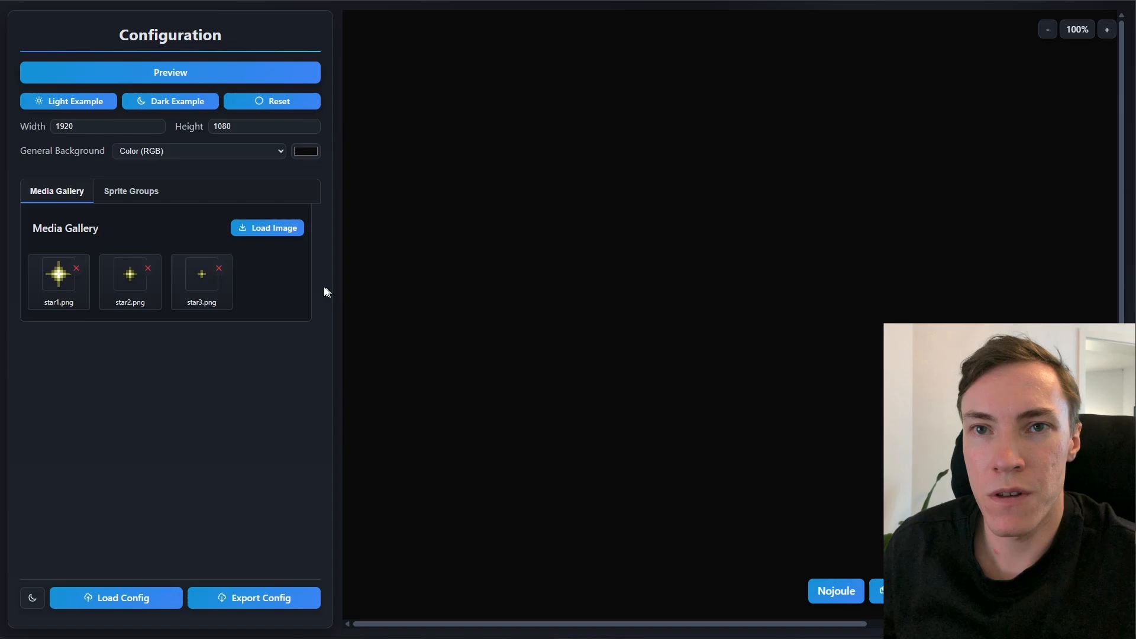
- Load star4.png, star5.png and star6.png from the resources folder into the media gallery
{"action": "left_click", "coordinate": [265, 231]}
{"action": "left_click", "coordinate": [432, 278]}
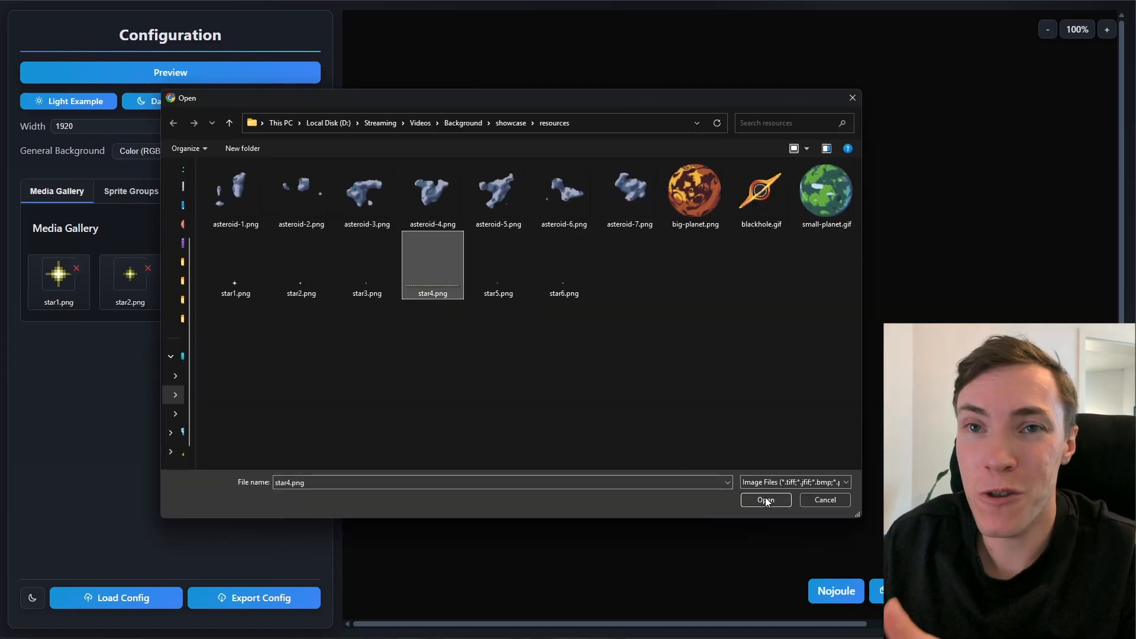
{"action": "left_click", "coordinate": [766, 500]}
{"action": "left_click", "coordinate": [278, 231]}
{"action": "left_click", "coordinate": [494, 273]}
{"action": "left_click", "coordinate": [766, 500]}
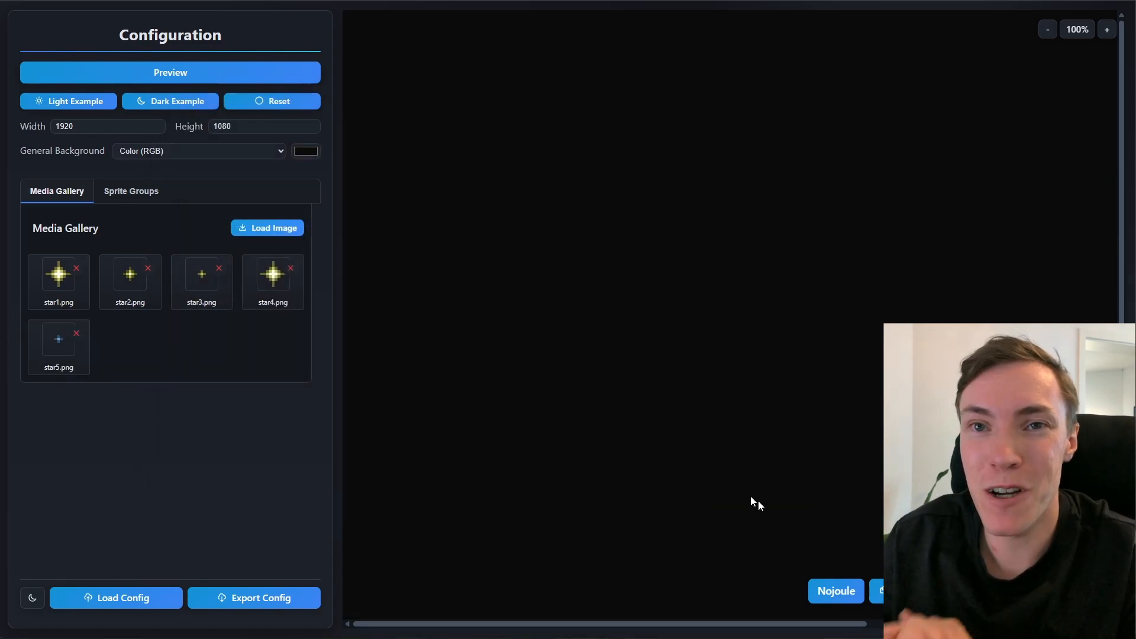
{"action": "left_click", "coordinate": [270, 230]}
{"action": "left_click", "coordinate": [553, 290]}
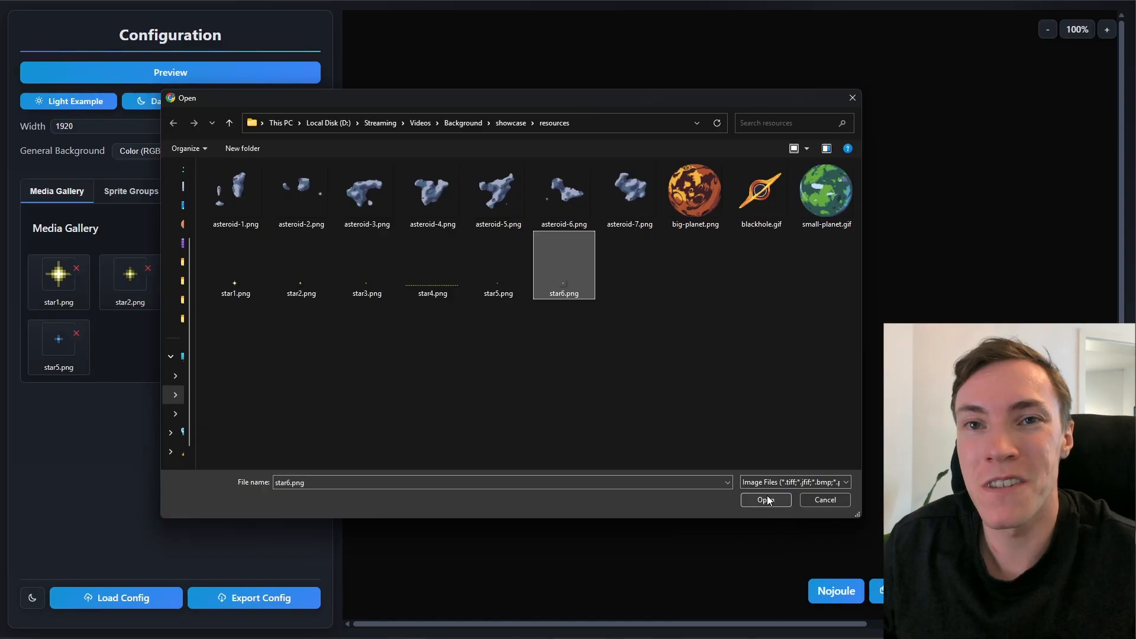
{"action": "left_click", "coordinate": [766, 500]}
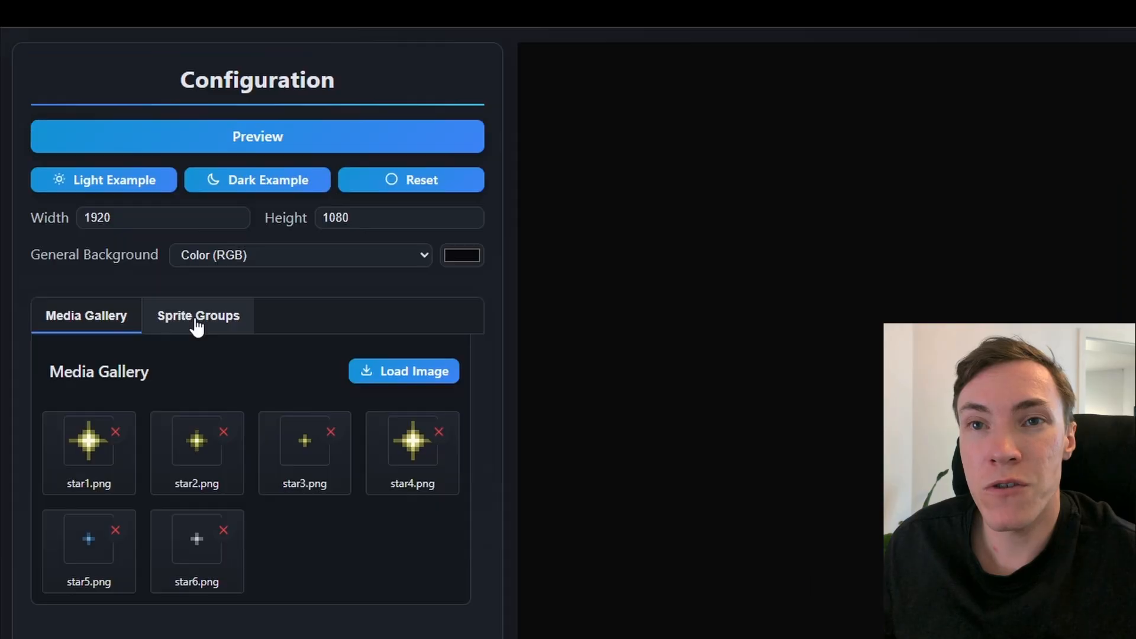
- Add a new sprite group and name it Background Stars
{"action": "left_click", "coordinate": [197, 319]}
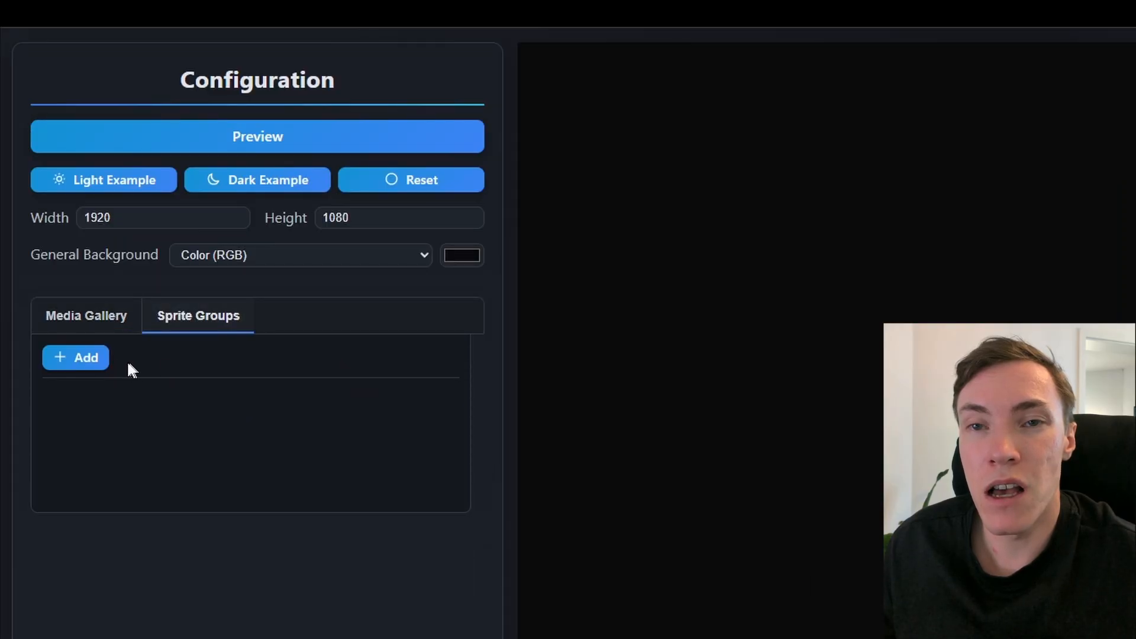
{"action": "left_click", "coordinate": [88, 361]}
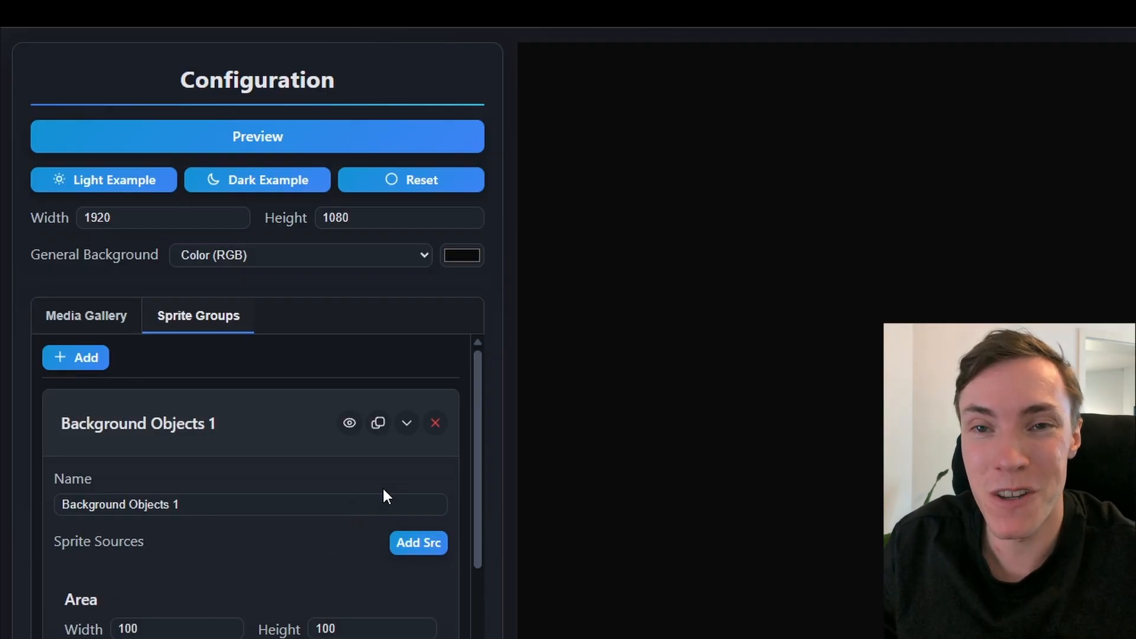
{"action": "left_click_drag", "start_coordinate": [190, 505], "coordinate": [75, 525]}
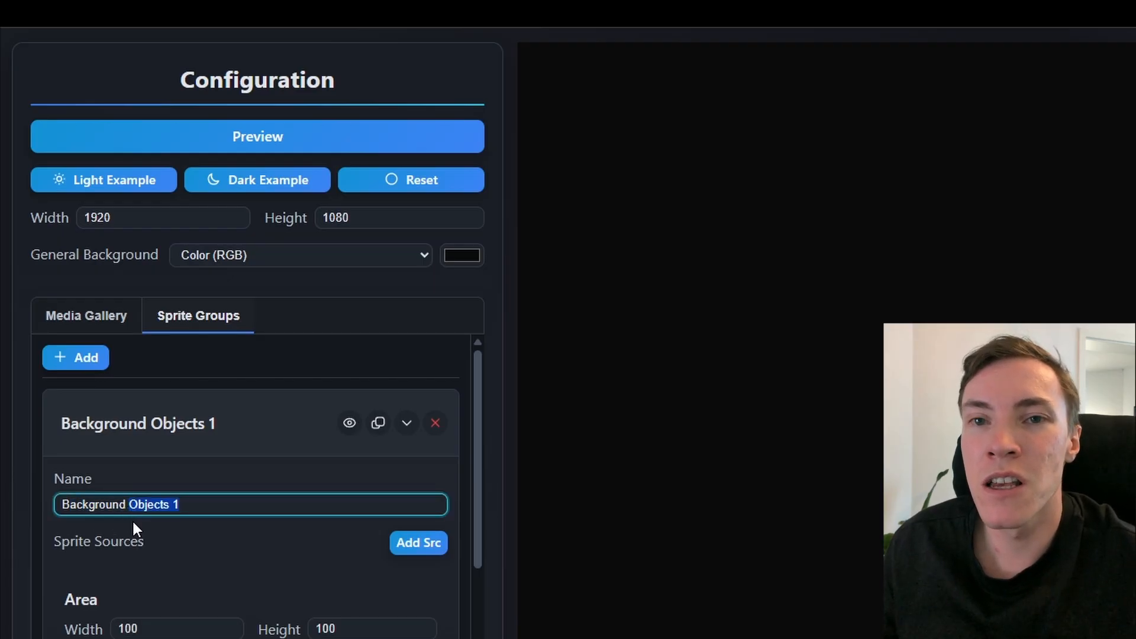
{"action": "type", "text": "Stars"}
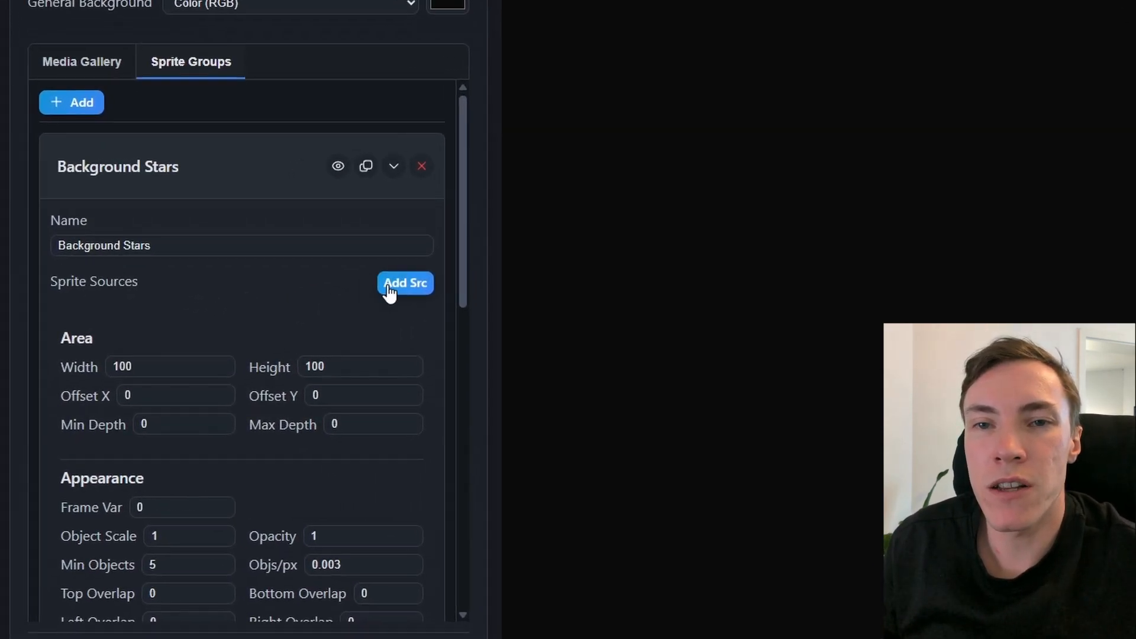
- Add six empty sprite sources to the Background Stars group
{"action": "left_click", "coordinate": [388, 291]}
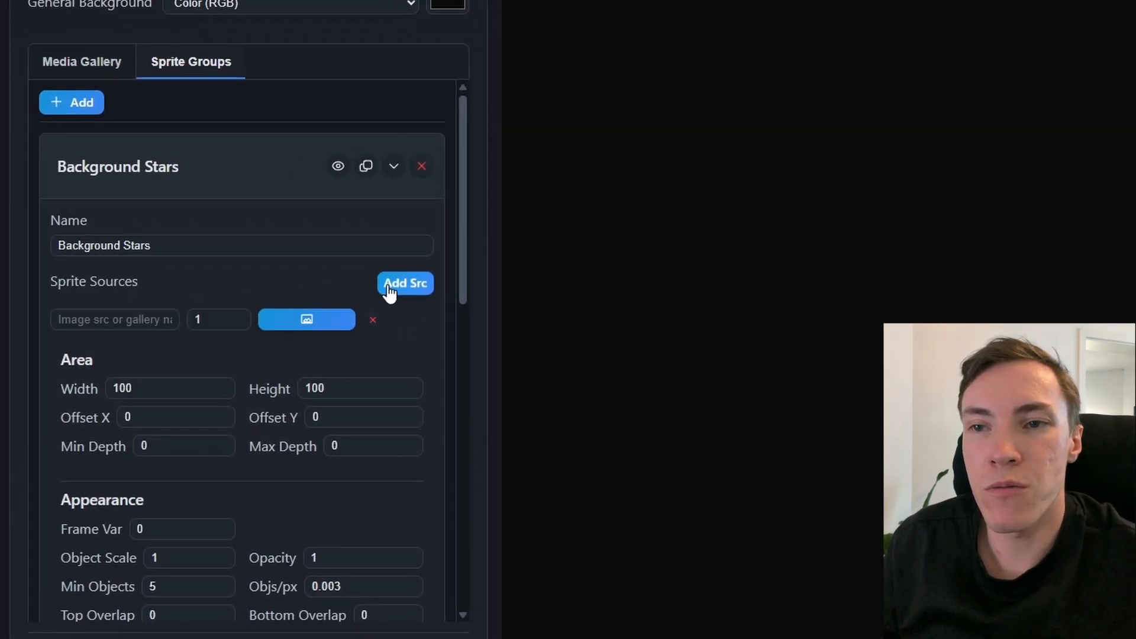
{"action": "left_click", "coordinate": [389, 291]}
{"action": "left_click", "coordinate": [389, 291]}
{"action": "left_click", "coordinate": [389, 291]}
{"action": "left_click", "coordinate": [389, 292]}
{"action": "left_click", "coordinate": [388, 291]}
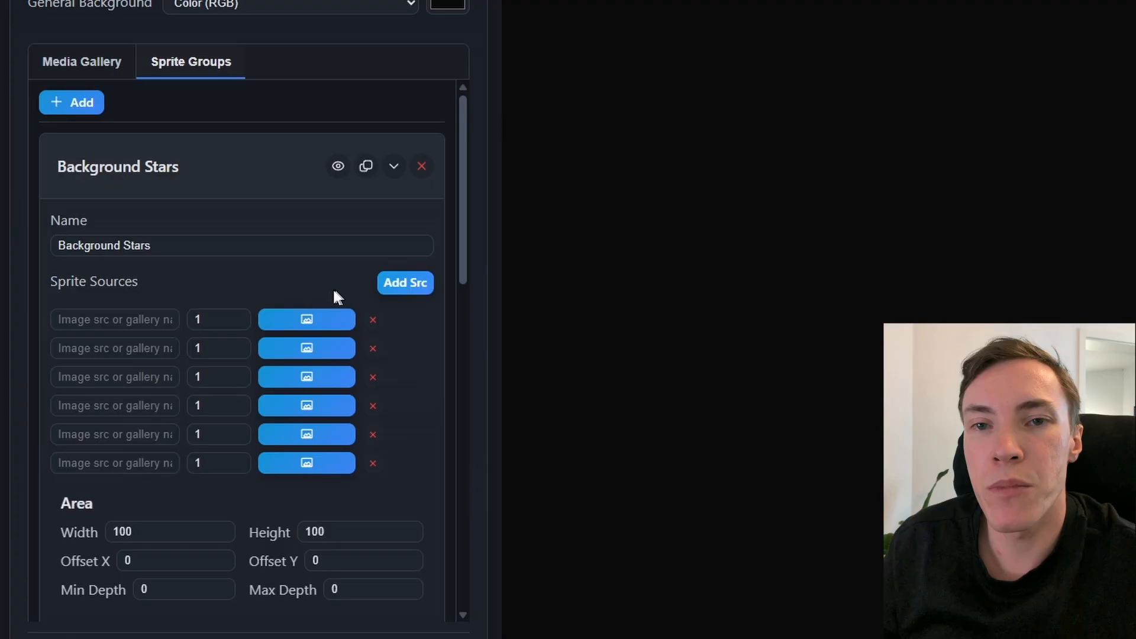
- Assign star1.png, star2.png and star3.png from the gallery to the first three sprite sources
{"action": "left_click", "coordinate": [305, 322]}
{"action": "left_click", "coordinate": [475, 284]}
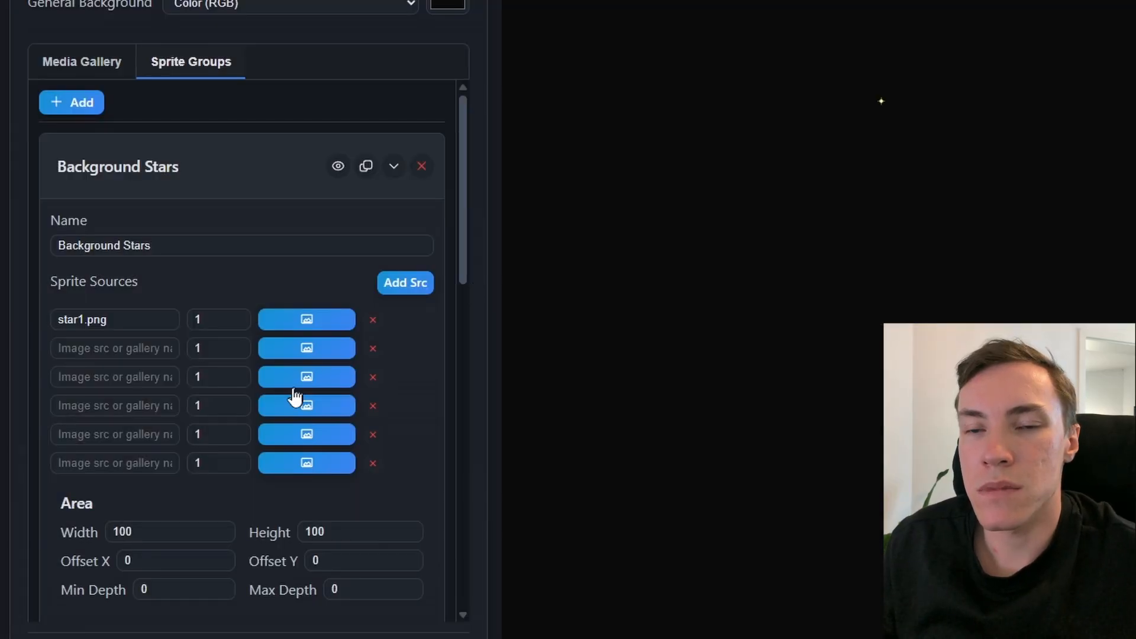
{"action": "left_click", "coordinate": [293, 354]}
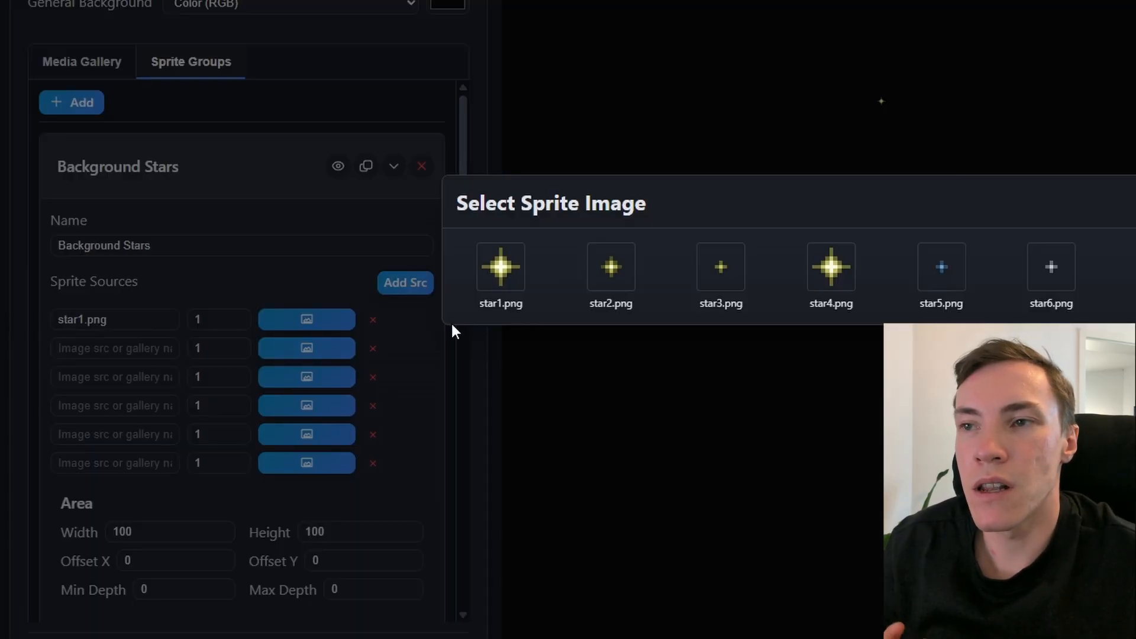
{"action": "left_click", "coordinate": [611, 269]}
{"action": "left_click", "coordinate": [332, 373]}
{"action": "left_click", "coordinate": [720, 270]}
- Assign star4.png, star5.png and star6.png from the gallery to the remaining three sprite sources
{"action": "left_click", "coordinate": [306, 405]}
{"action": "left_click", "coordinate": [831, 272]}
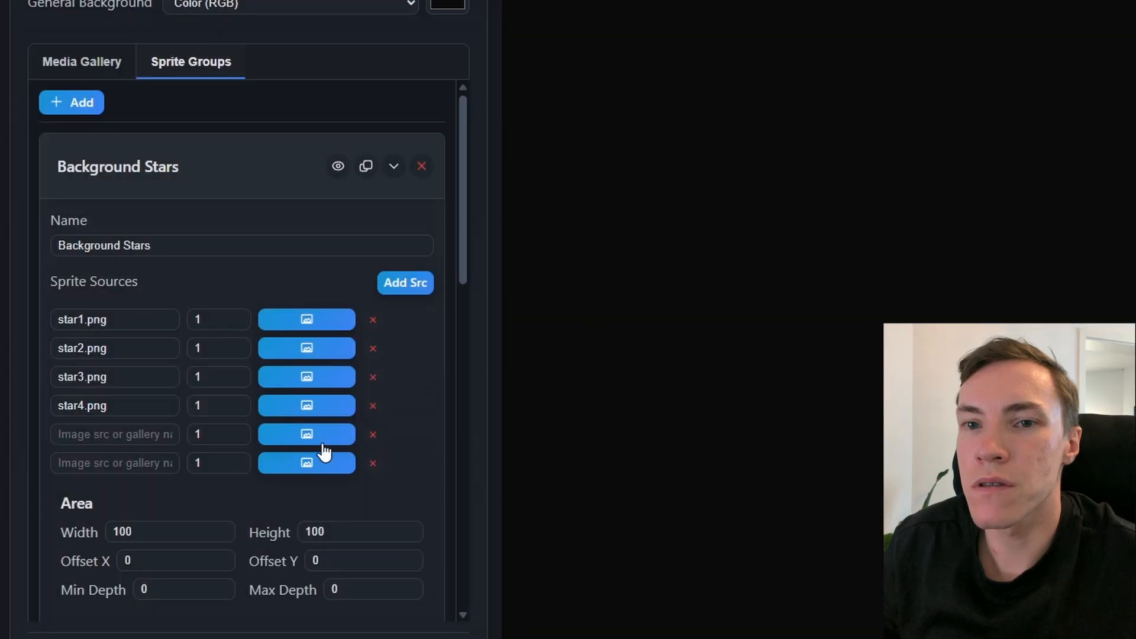
{"action": "left_click", "coordinate": [307, 434]}
{"action": "left_click", "coordinate": [950, 290]}
{"action": "left_click", "coordinate": [306, 463]}
{"action": "left_click", "coordinate": [1051, 290]}
- Set the Background Stars group's minimum objects to 40 and its object scale to 3
{"action": "scroll", "coordinate": [207, 473], "scroll_direction": "down", "scroll_amount": 4}
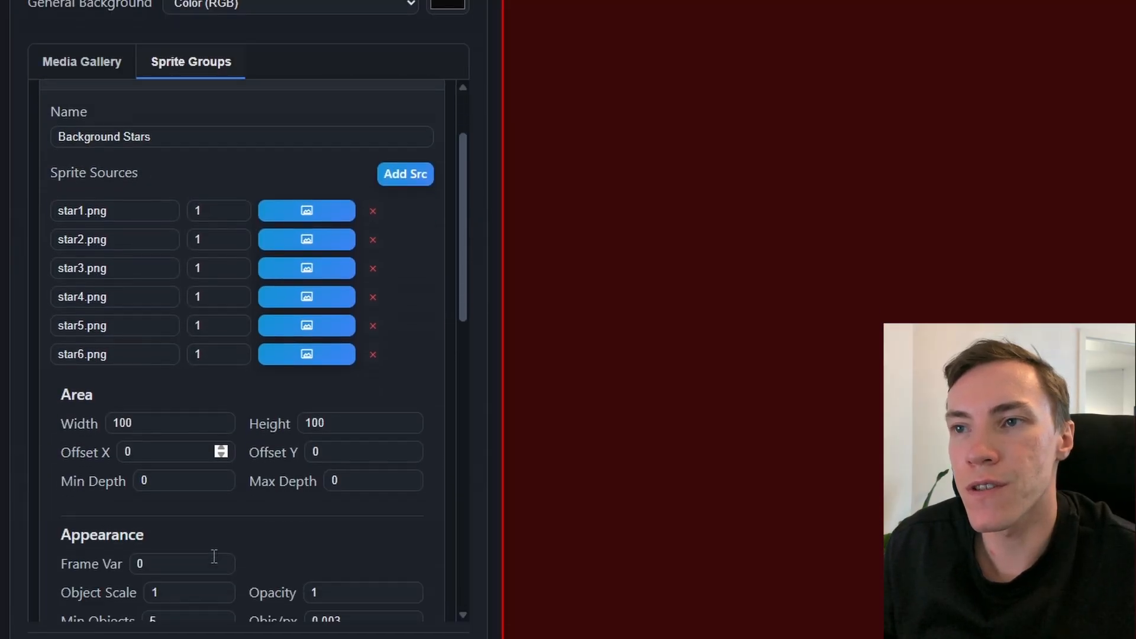
{"action": "left_click", "coordinate": [204, 478]}
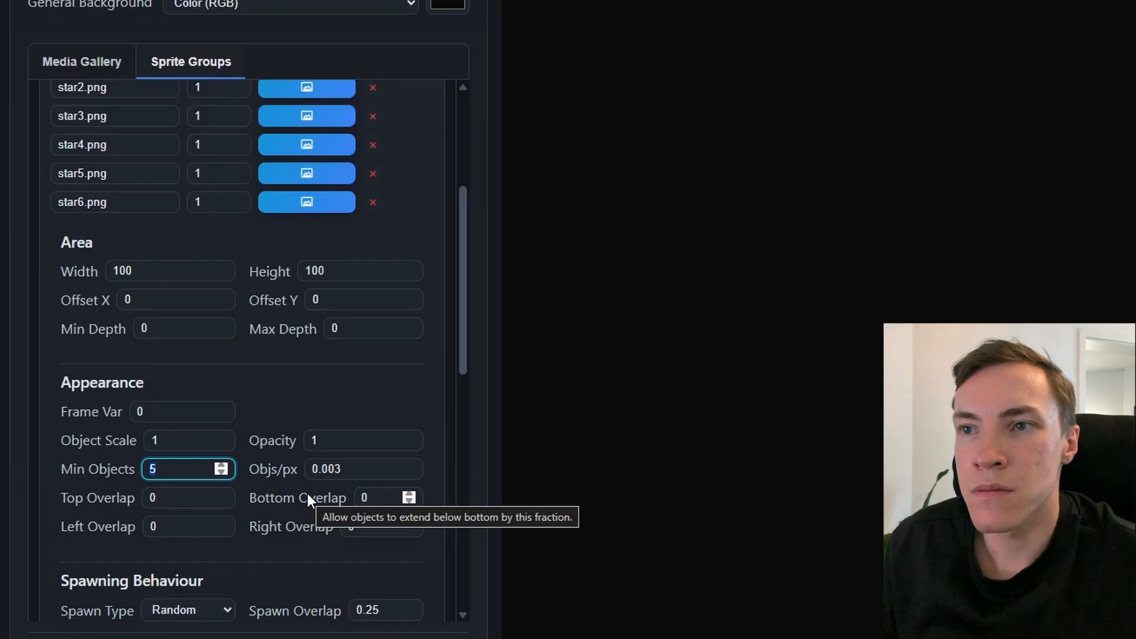
{"action": "type", "text": "40"}
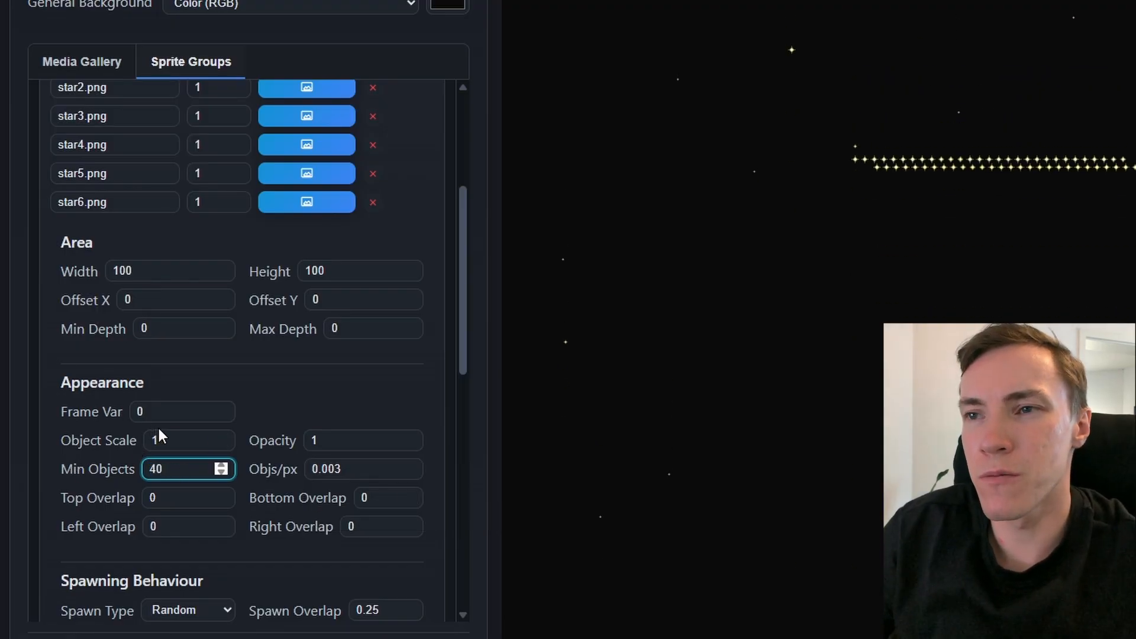
{"action": "left_click", "coordinate": [94, 436]}
{"action": "type", "text": "3"}
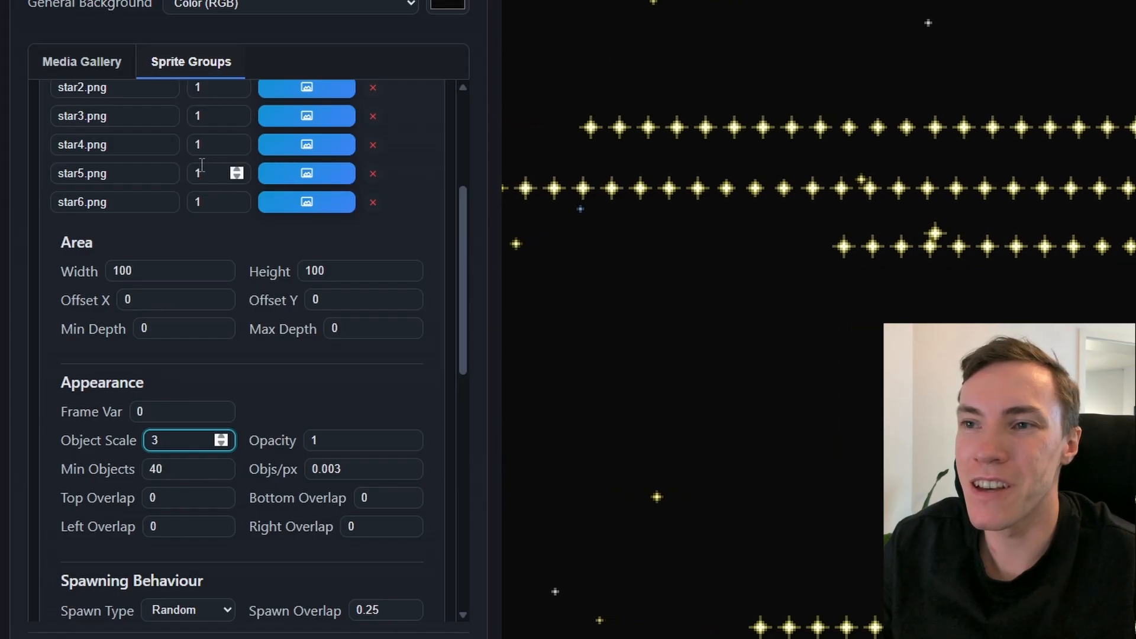
- Set the frame count of the star4.png sprite source to 29
{"action": "scroll", "coordinate": [202, 231], "scroll_direction": "up", "scroll_amount": 2}
{"action": "left_click", "coordinate": [215, 235]}
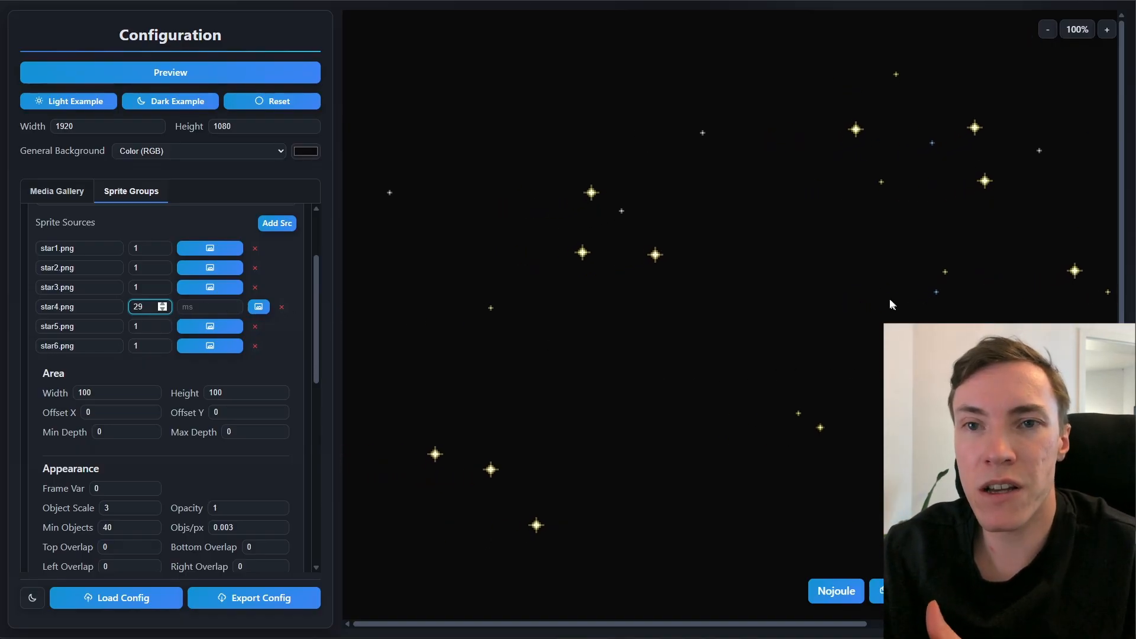
- Set the Background Stars group's horizontal and vertical parallax strength to 0
{"action": "scroll", "coordinate": [230, 437], "scroll_direction": "down", "scroll_amount": 5}
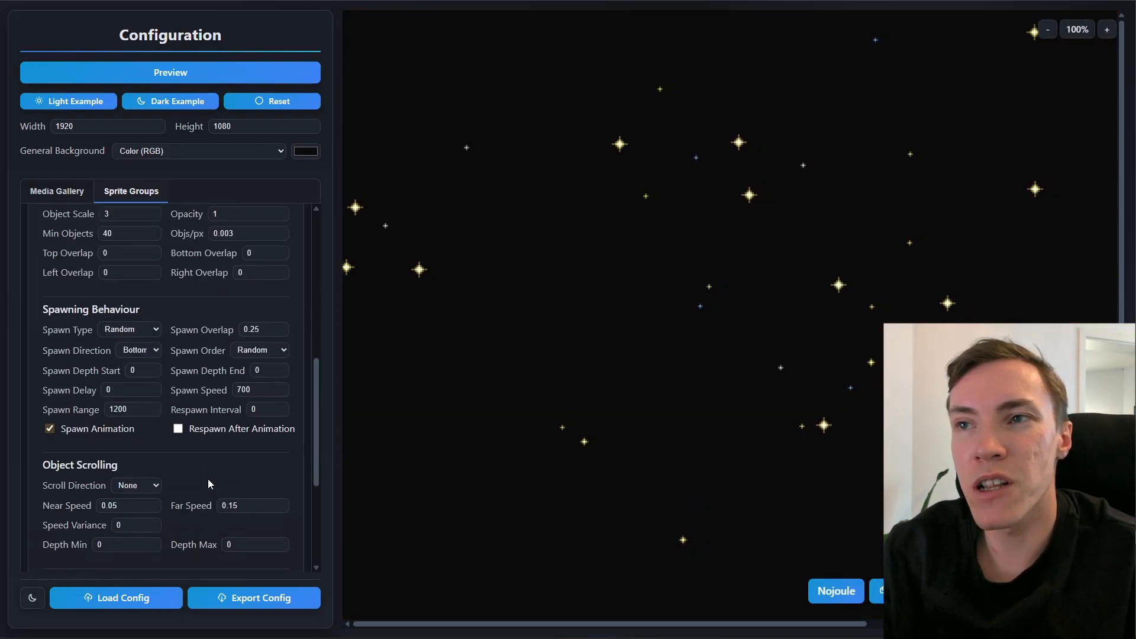
{"action": "scroll", "coordinate": [131, 464], "scroll_direction": "down", "scroll_amount": 4}
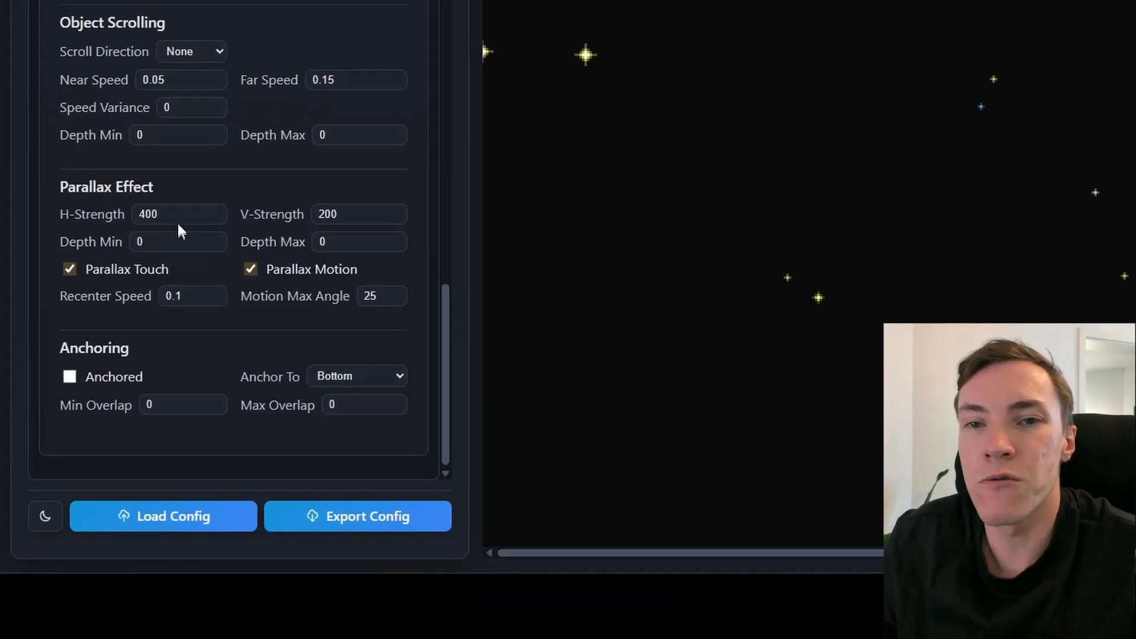
{"action": "double_click", "coordinate": [357, 209]}
{"action": "type", "text": "0"}
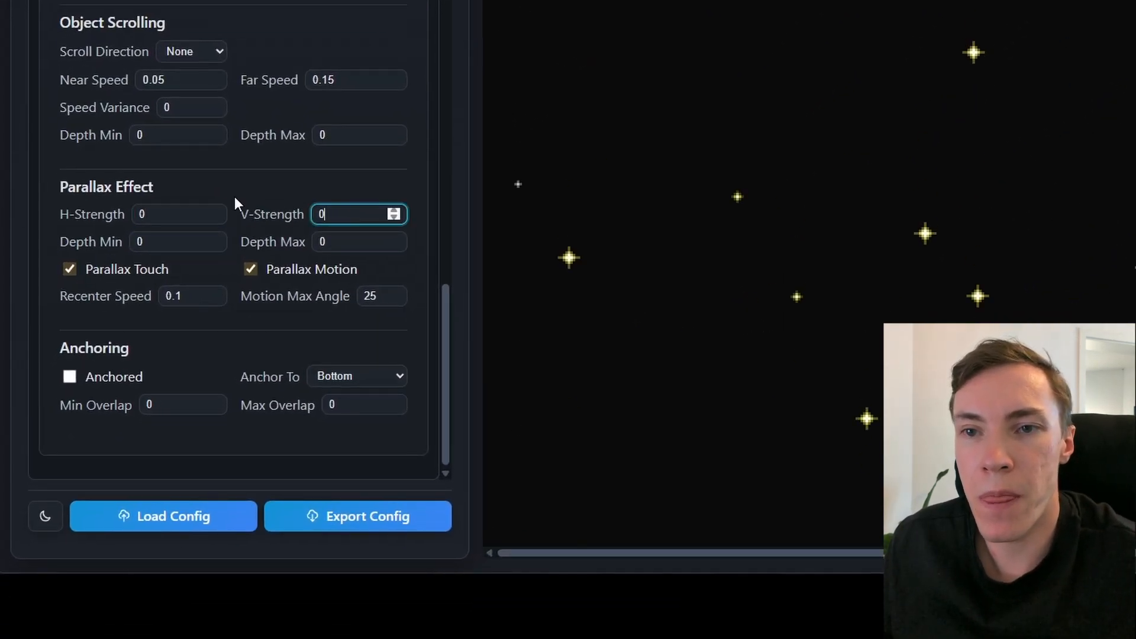
{"action": "left_click", "coordinate": [263, 185]}
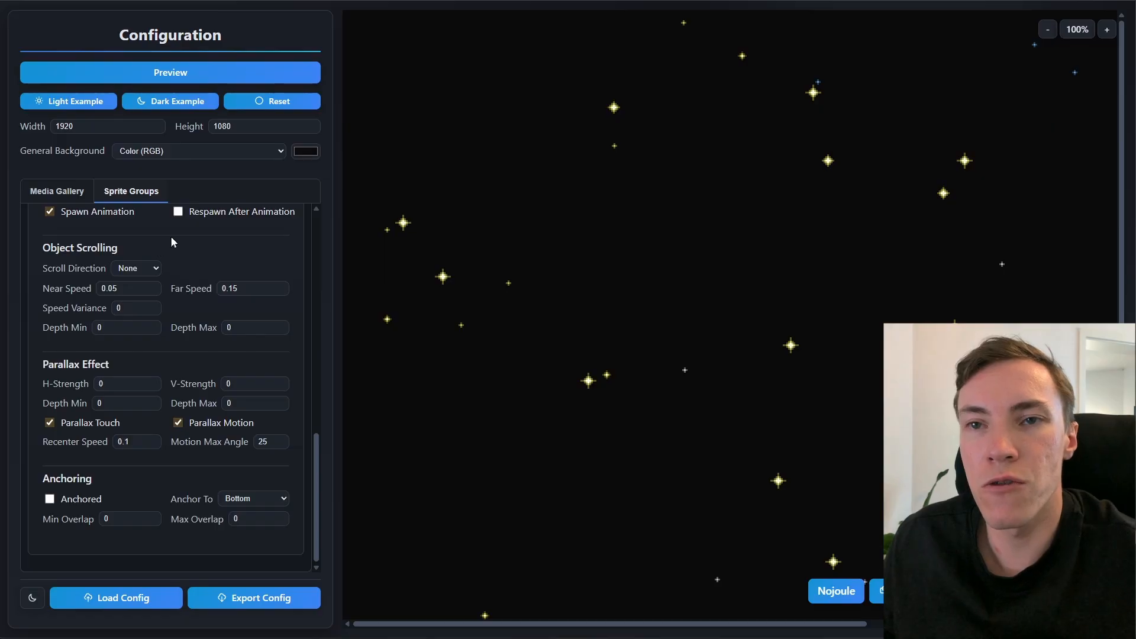
- Collapse the Background Stars group and add a new sprite group named Black hole
{"action": "scroll", "coordinate": [189, 263], "scroll_direction": "up", "scroll_amount": 15}
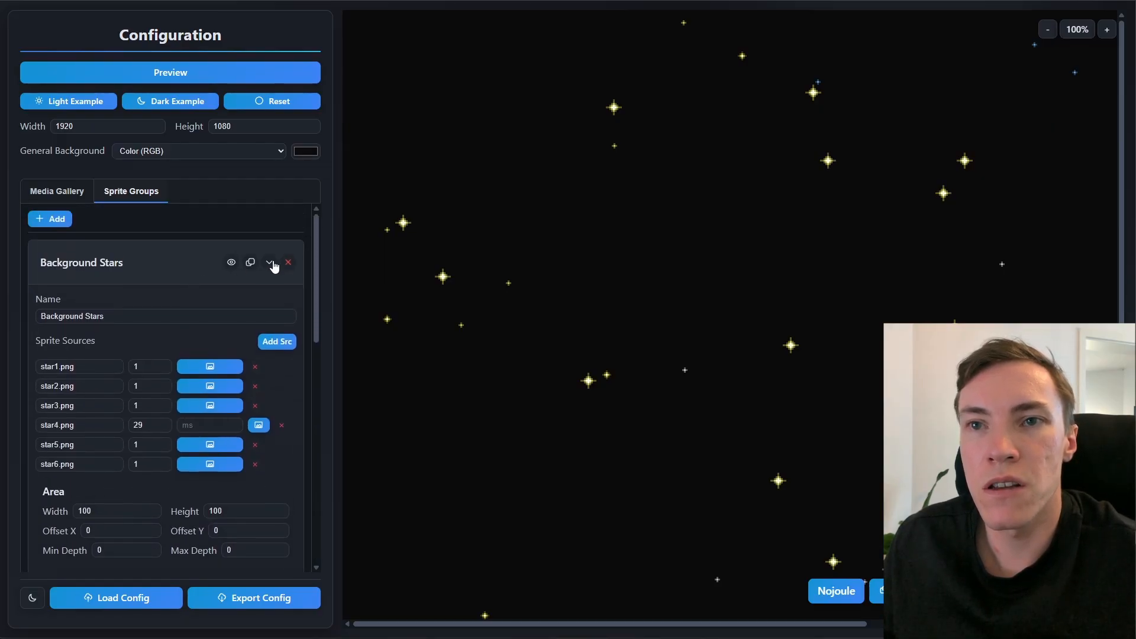
{"action": "left_click", "coordinate": [270, 263]}
{"action": "left_click", "coordinate": [55, 219]}
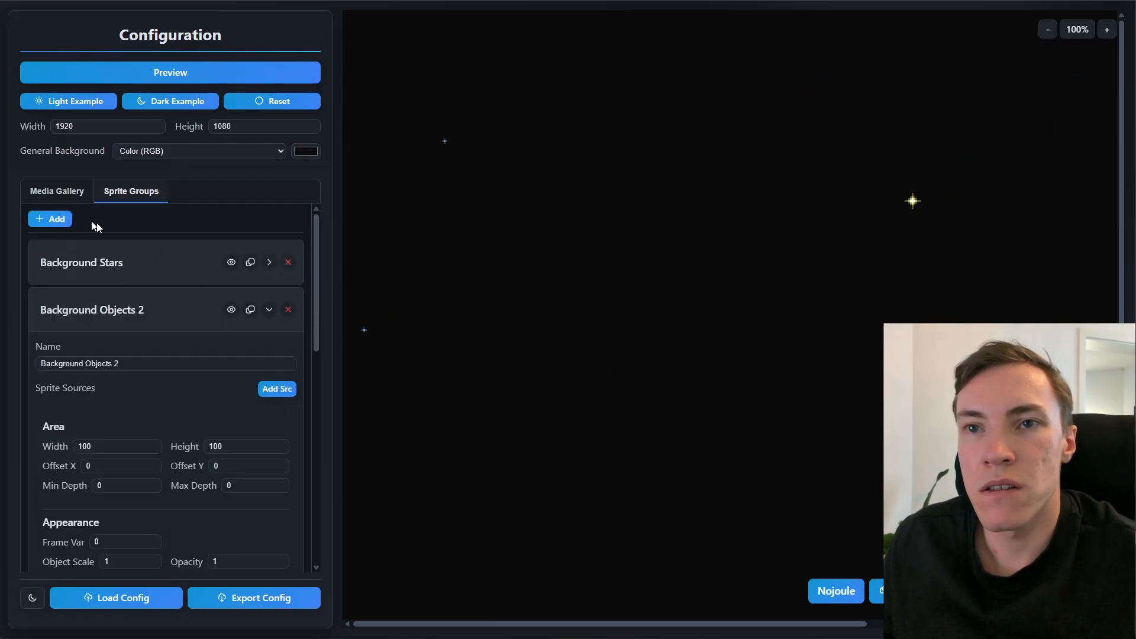
{"action": "triple_click", "coordinate": [132, 363]}
{"action": "type", "text": "Black hole"}
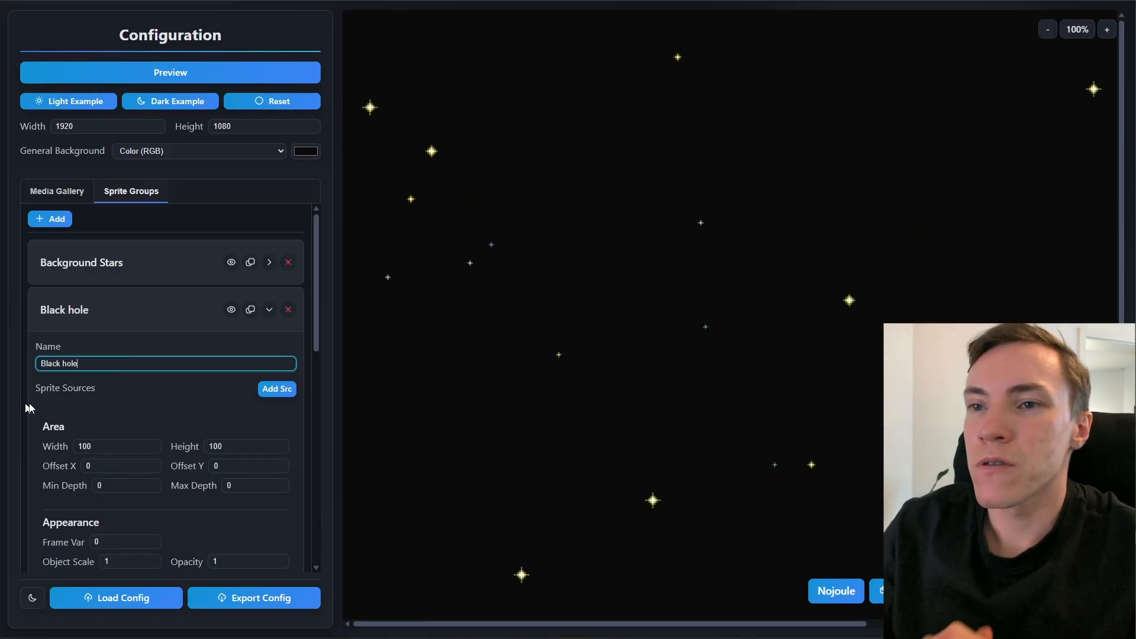
{"action": "left_click", "coordinate": [146, 392]}
- Add a sprite source to the Black hole group and assign blackhole.gif from the gallery
{"action": "scroll", "coordinate": [177, 367], "scroll_direction": "down", "scroll_amount": 1}
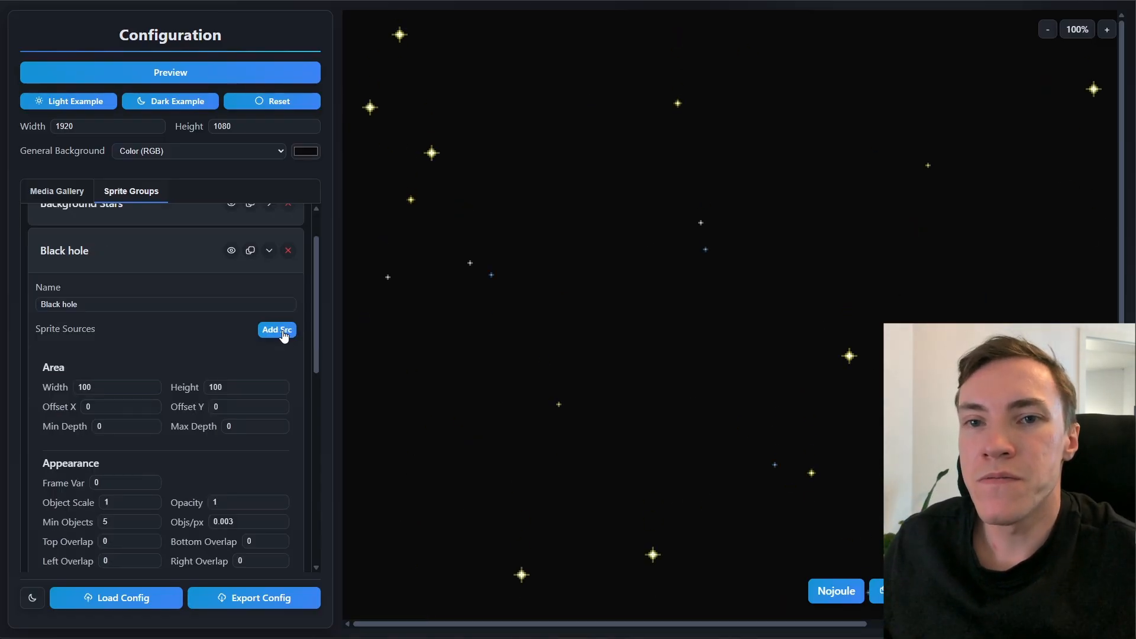
{"action": "left_click", "coordinate": [277, 330]}
{"action": "left_click", "coordinate": [210, 354]}
{"action": "left_click", "coordinate": [791, 331]}
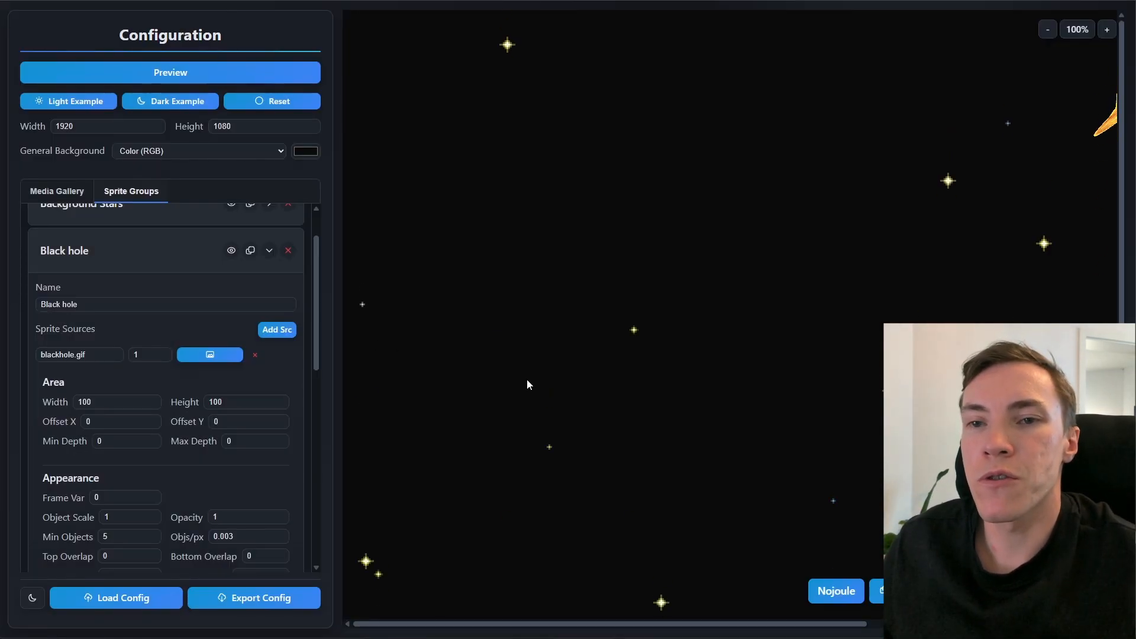
- Set the Black hole group's minimum objects to 1, objects per pixel to 0 and object scale to 3
{"action": "scroll", "coordinate": [168, 332], "scroll_direction": "down", "scroll_amount": 3}
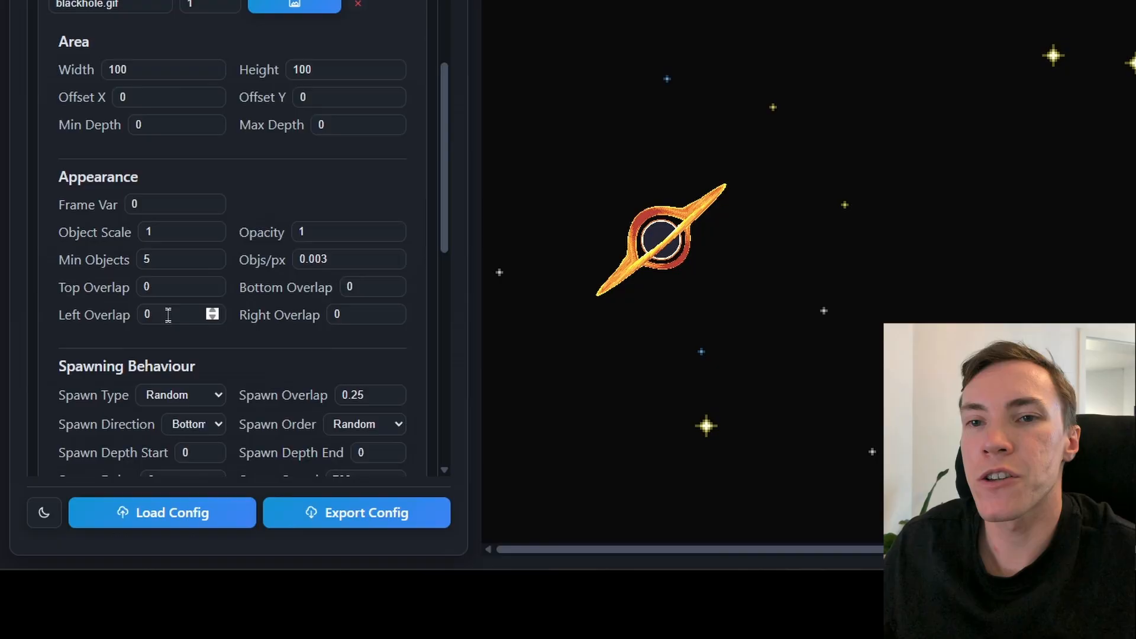
{"action": "double_click", "coordinate": [172, 257]}
{"action": "type", "text": "1"}
{"action": "double_click", "coordinate": [343, 261]}
{"action": "type", "text": "0"}
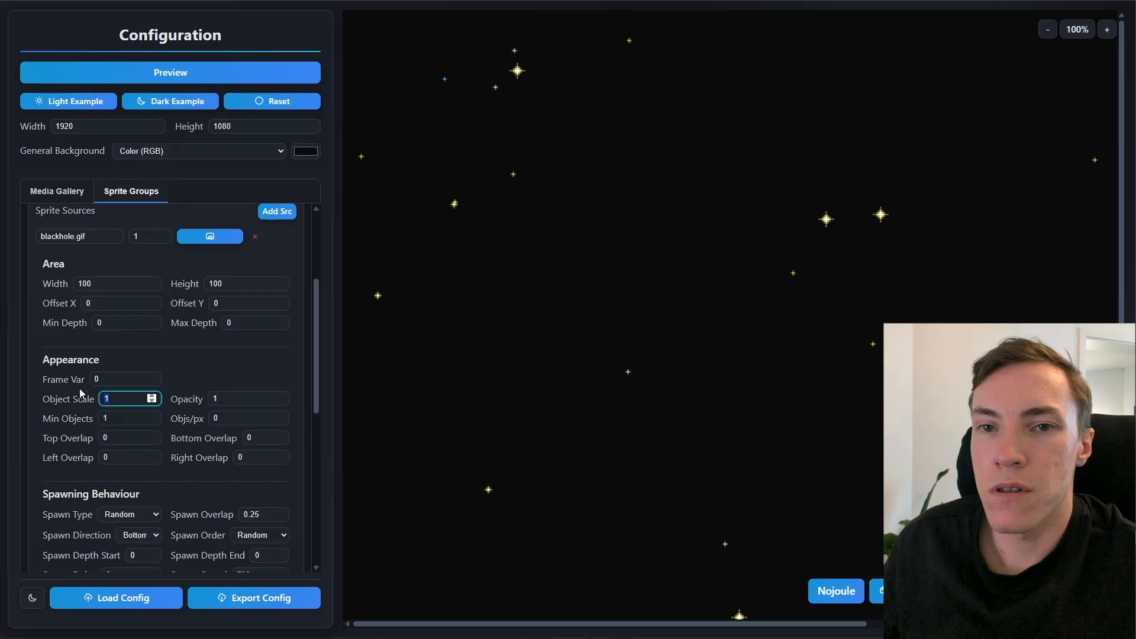
{"action": "type", "text": "3"}
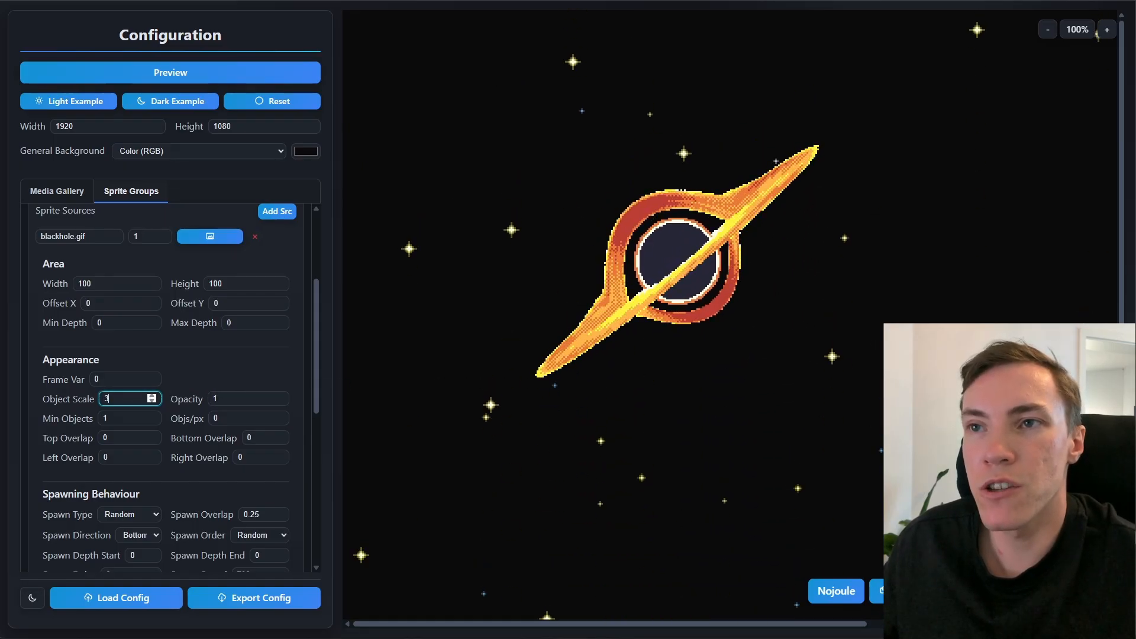
{"action": "scroll", "coordinate": [151, 398], "scroll_direction": "up", "scroll_amount": 1}
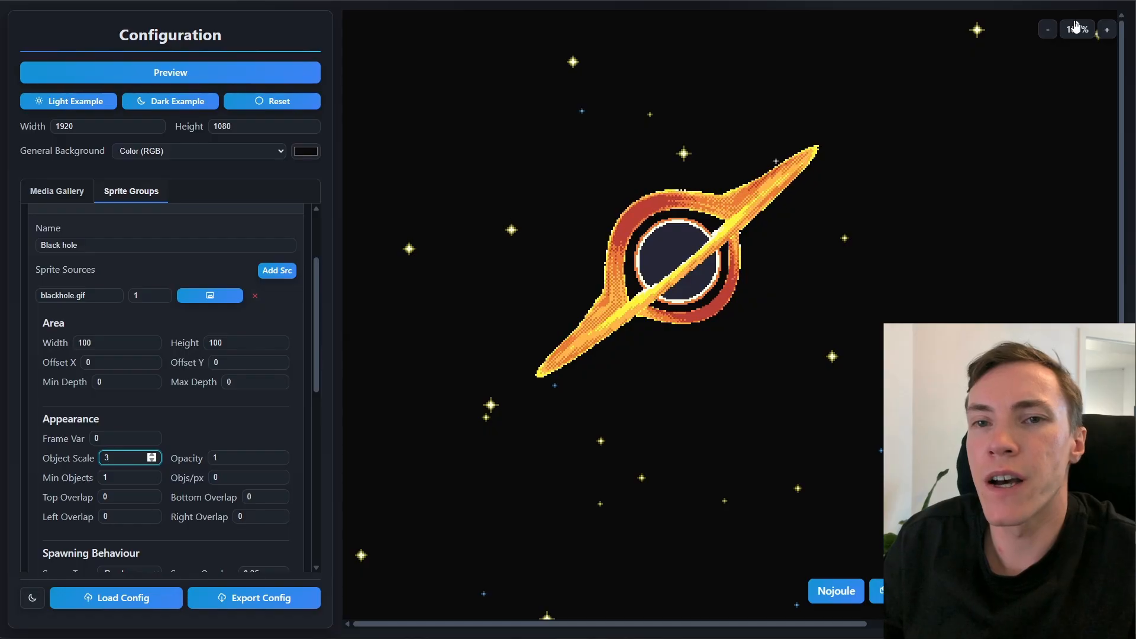
- Enlarge the black hole by setting its object scale to 5
{"action": "left_click", "coordinate": [1053, 33]}
{"action": "left_click", "coordinate": [1053, 33]}
{"action": "left_click", "coordinate": [1054, 32]}
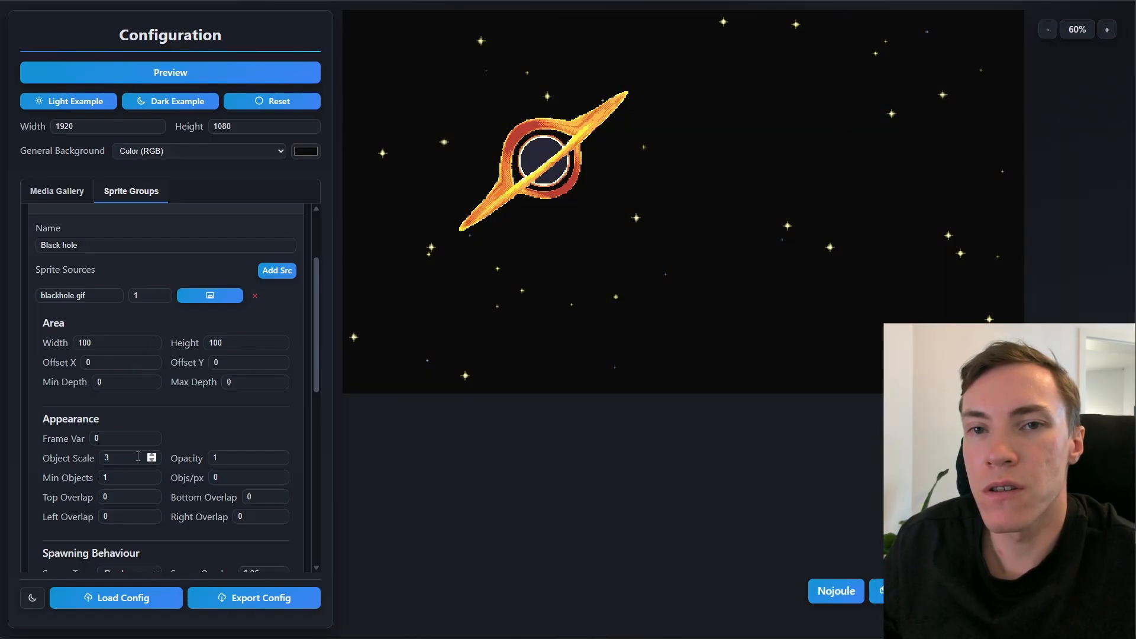
{"action": "left_click_drag", "start_coordinate": [138, 457], "coordinate": [41, 450]}
{"action": "type", "text": "5"}
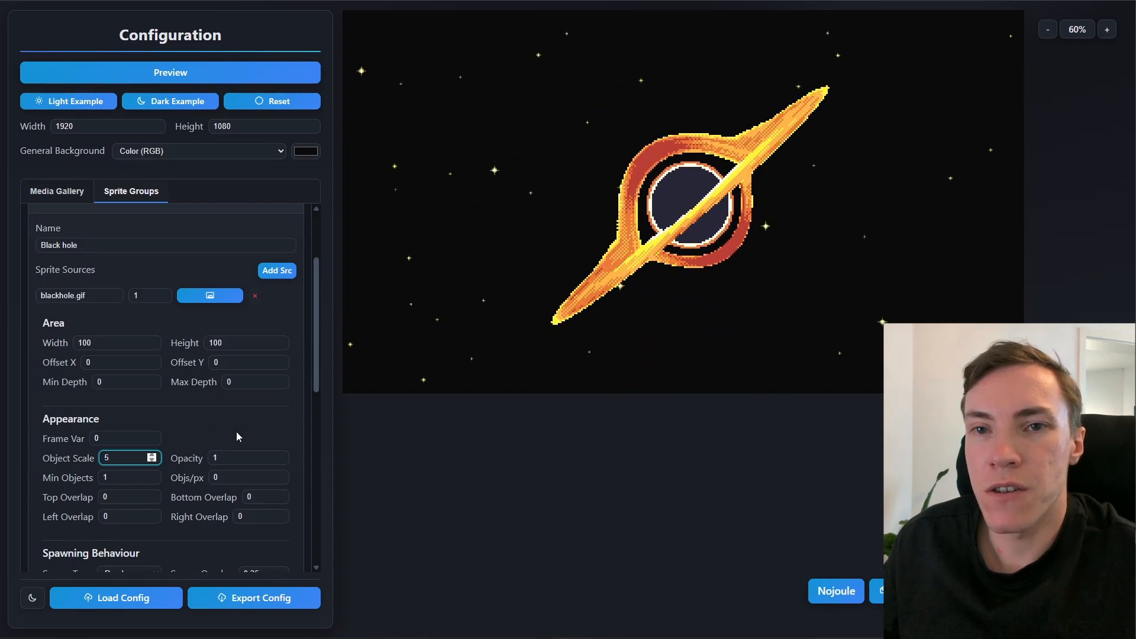
{"action": "left_click", "coordinate": [222, 400]}
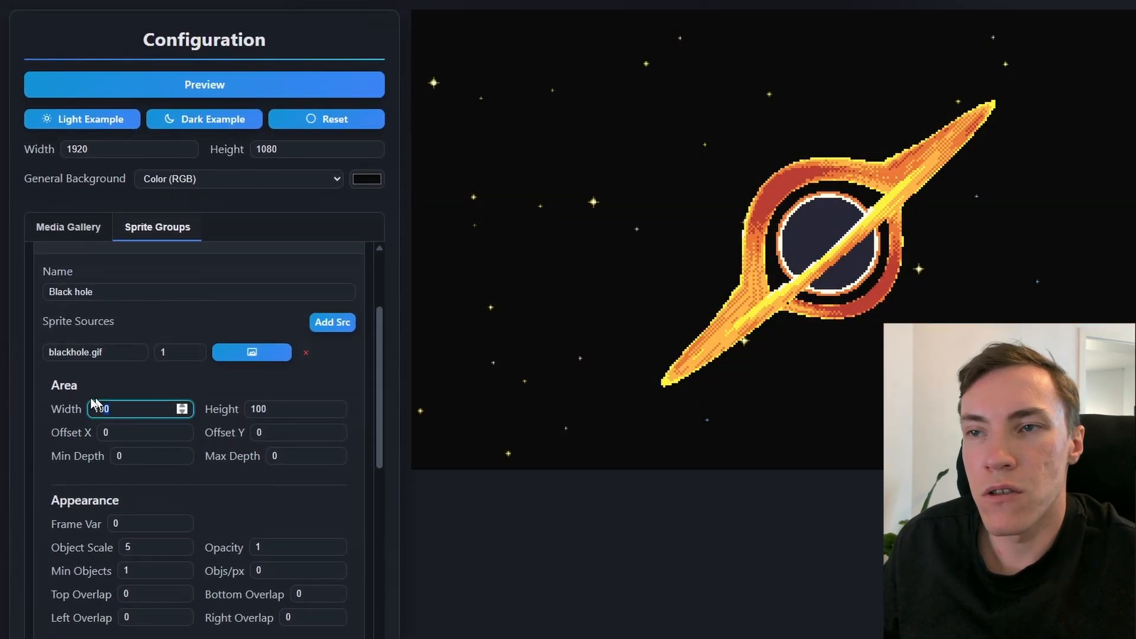
- Limit the Black hole group's area to width 50 and height 80, with a horizontal offset of 15
{"action": "left_click_drag", "start_coordinate": [77, 339], "coordinate": [40, 341]}
{"action": "type", "text": "50"}
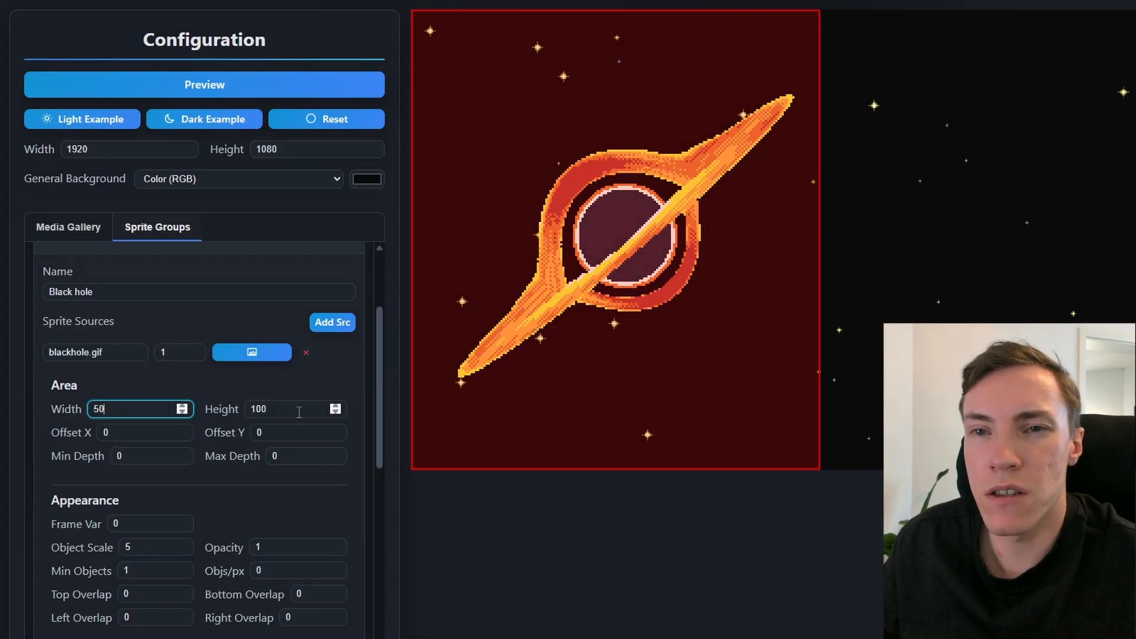
{"action": "left_click", "coordinate": [136, 432]}
{"action": "type", "text": "15"}
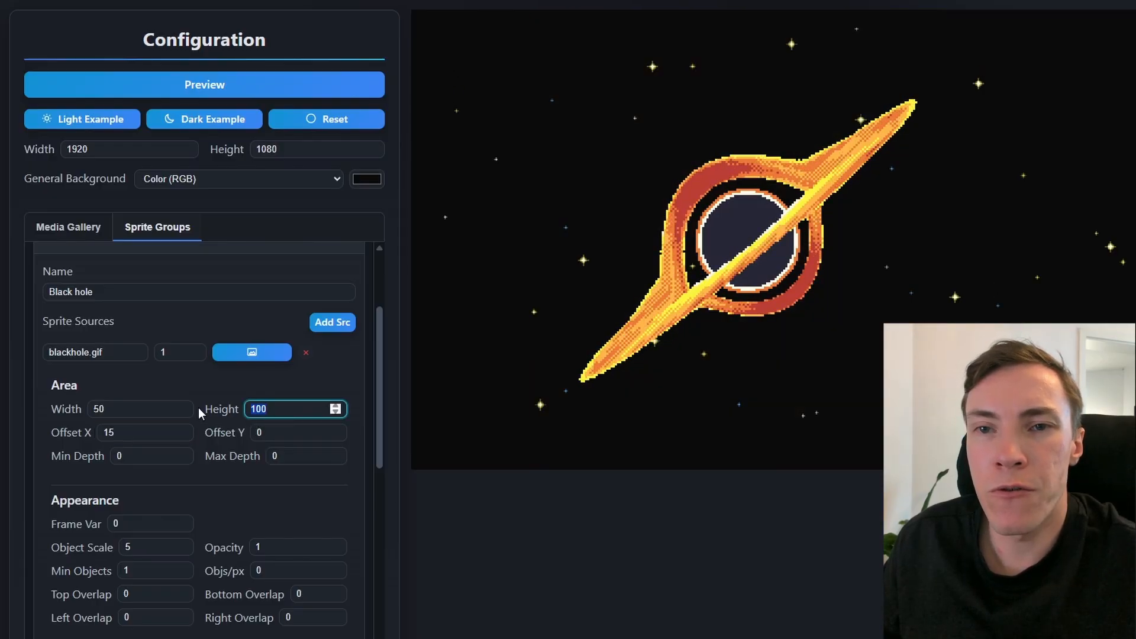
{"action": "key", "text": "BackSpace"}
{"action": "key", "text": "BackSpace"}
{"action": "key", "text": "BackSpace"}
{"action": "type", "text": "80"}
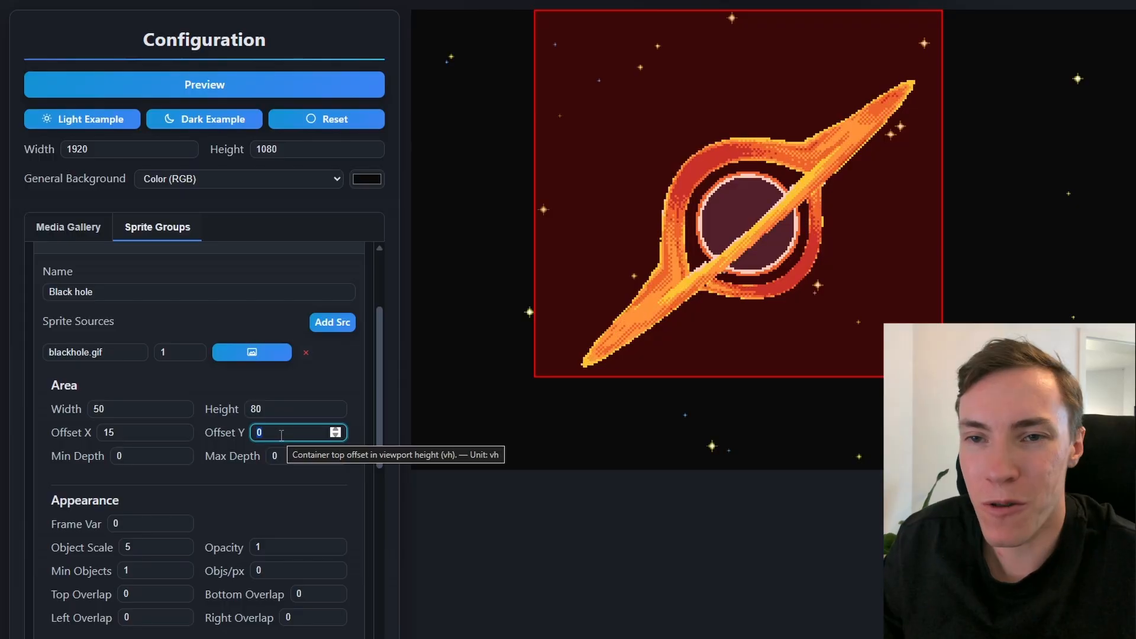
- Set the Black hole area's vertical offset to 10
{"action": "type", "text": "3"}
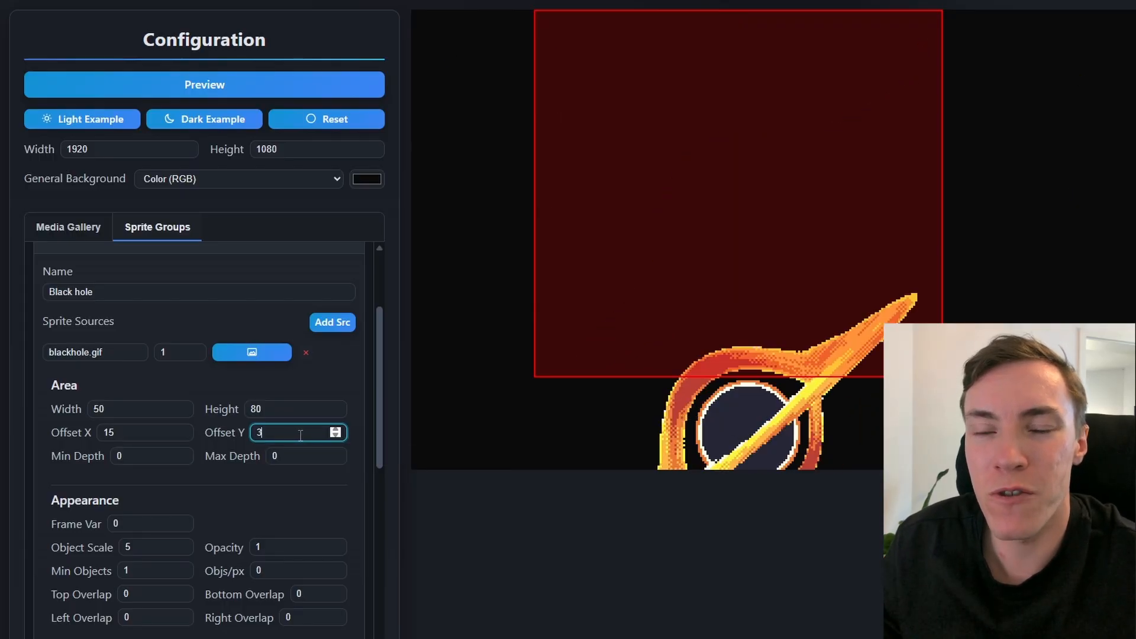
{"action": "left_click", "coordinate": [336, 429]}
{"action": "left_click", "coordinate": [336, 430]}
{"action": "left_click", "coordinate": [337, 429]}
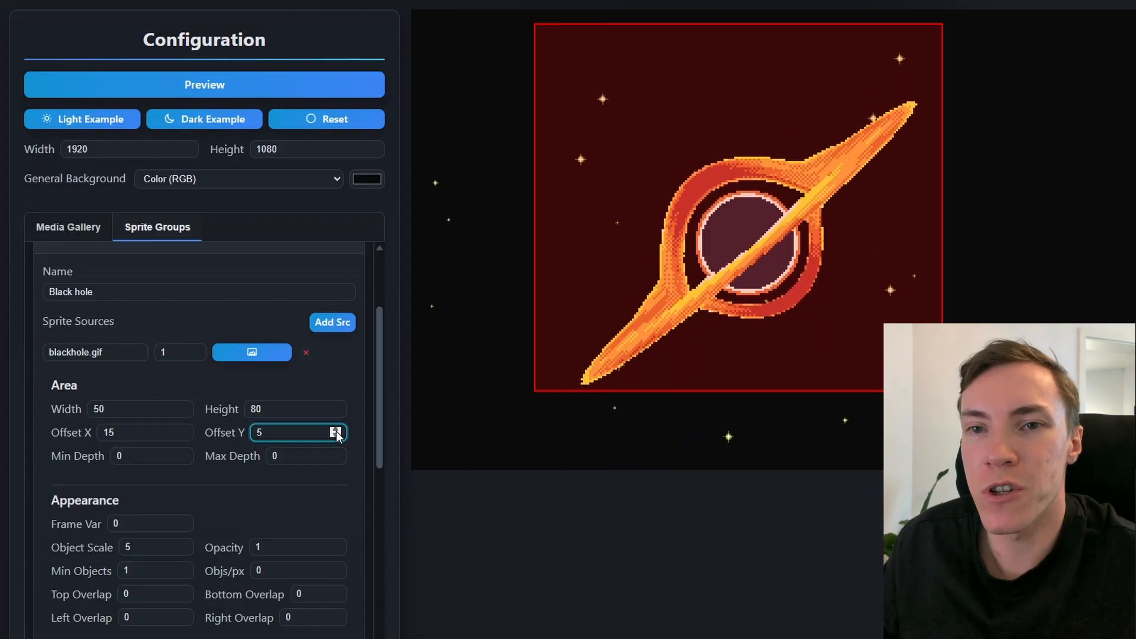
{"action": "left_click", "coordinate": [336, 430]}
{"action": "left_click", "coordinate": [336, 429]}
{"action": "left_click", "coordinate": [336, 430]}
{"action": "left_click", "coordinate": [336, 430]}
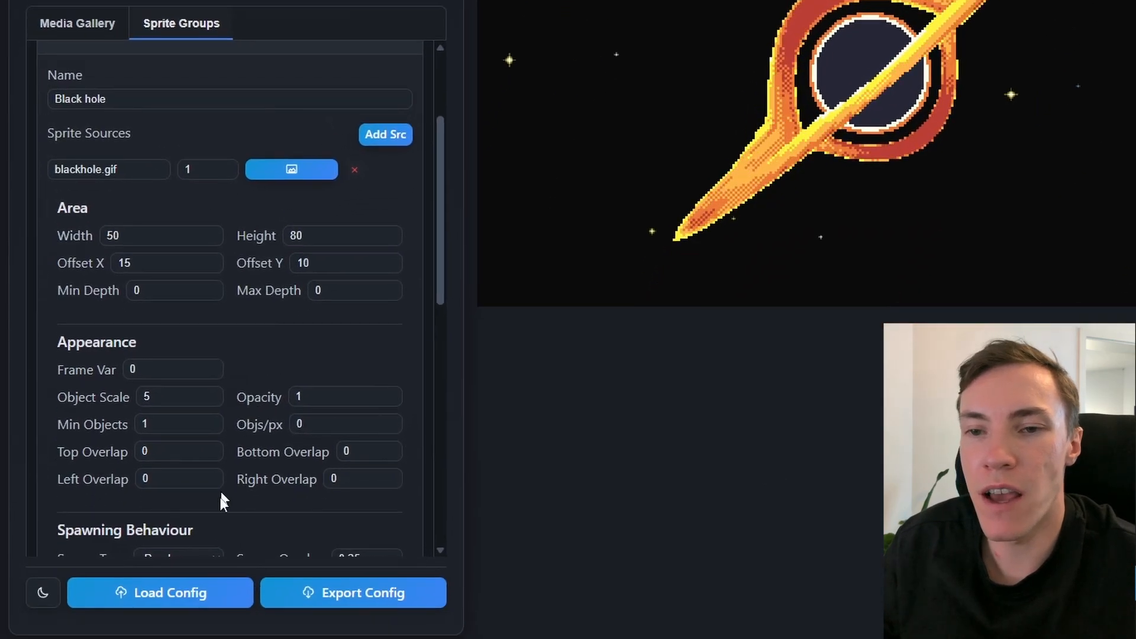
- Export the current configuration, and open the file chooser for loading a configuration without loading one
{"action": "left_click", "coordinate": [338, 604]}
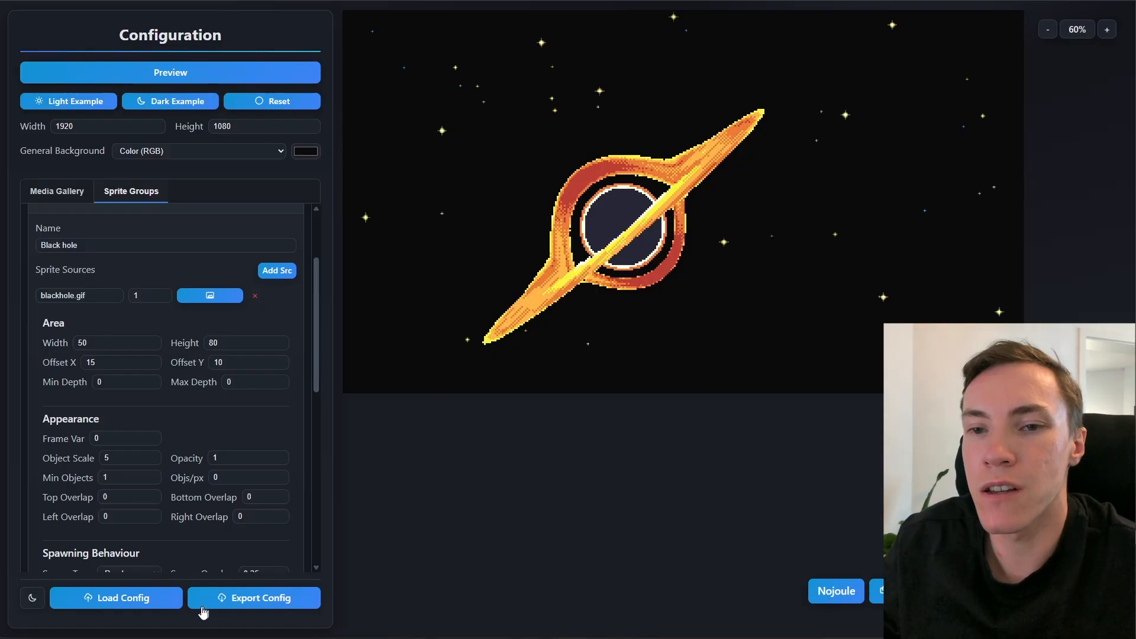
{"action": "left_click", "coordinate": [142, 604]}
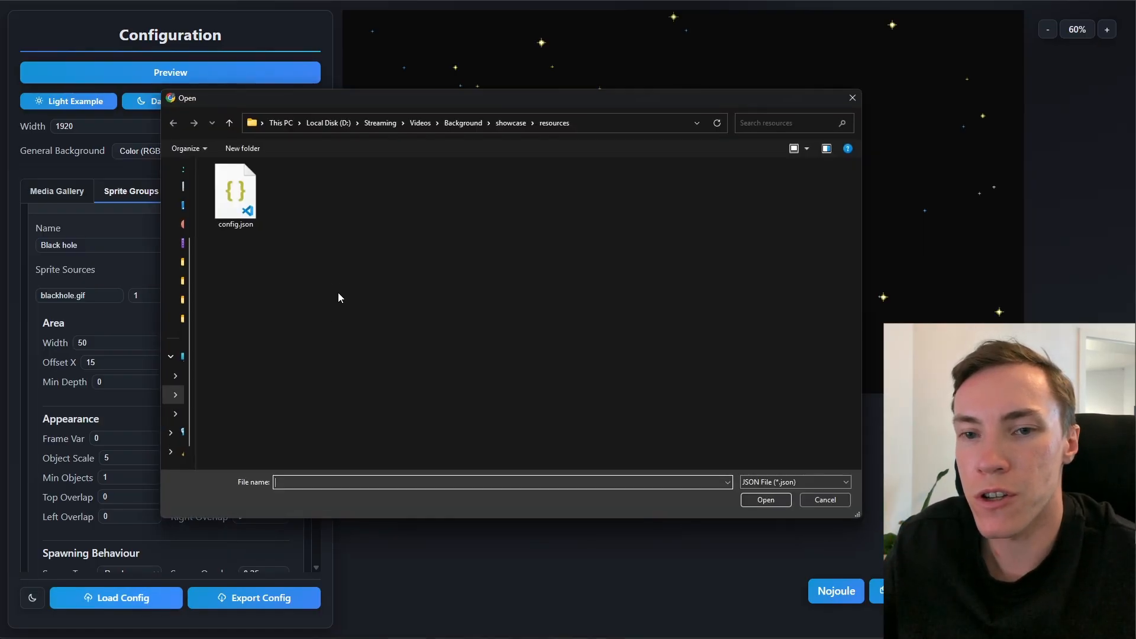
{"action": "left_click", "coordinate": [826, 501]}
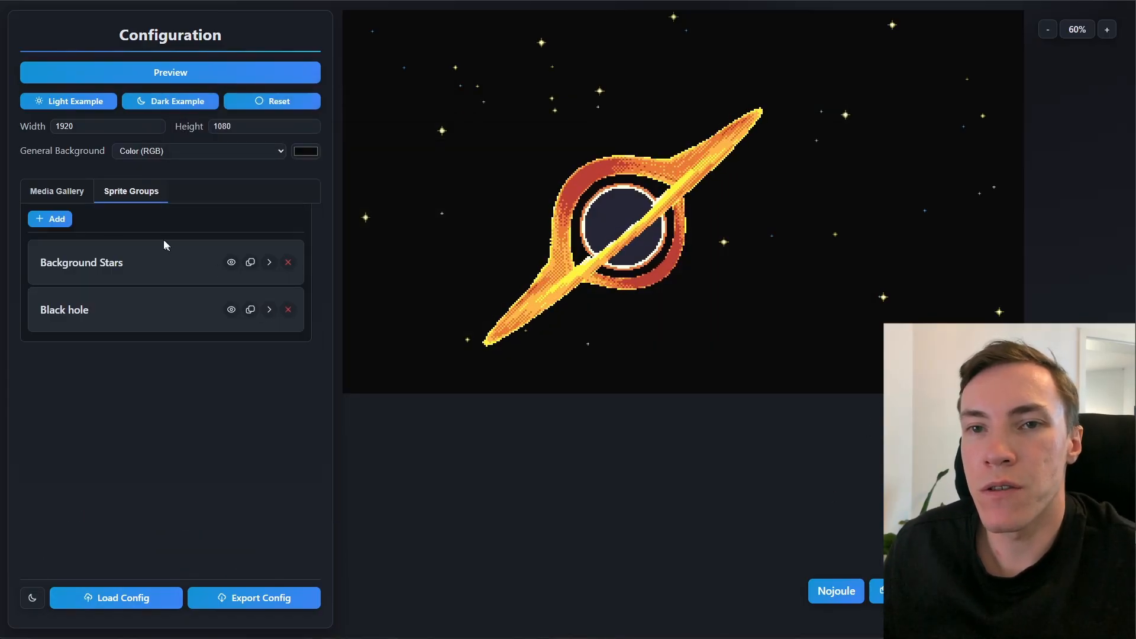
- Add a new sprite group named Big Planet
{"action": "left_click", "coordinate": [49, 219]}
{"action": "triple_click", "coordinate": [167, 412]}
{"action": "type", "text": "Bi"}
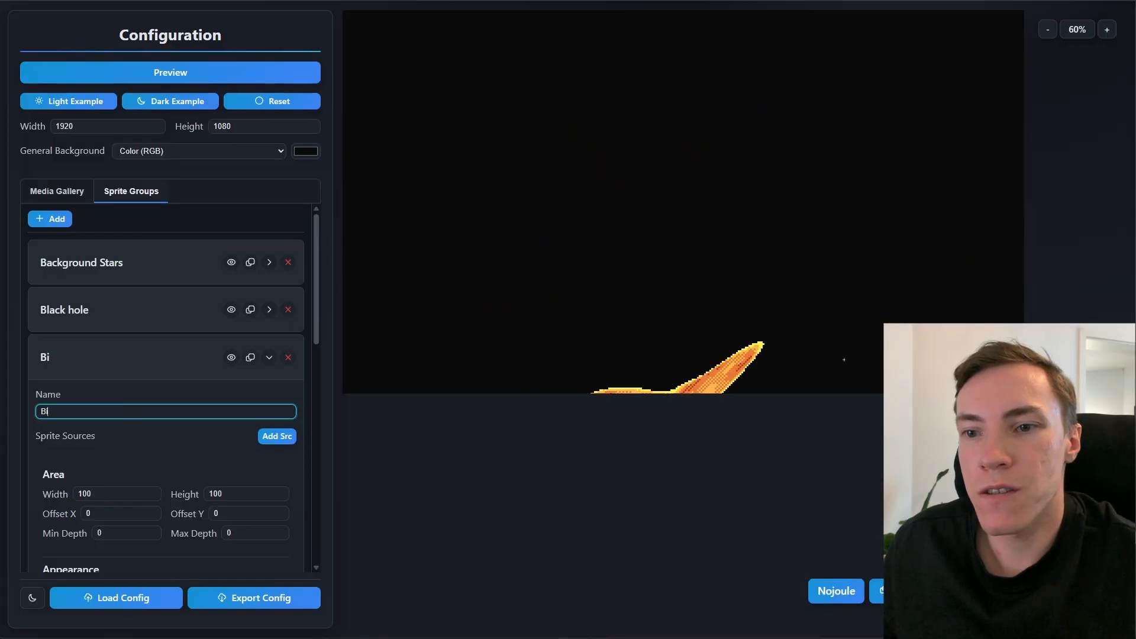
{"action": "type", "text": "g Planet"}
- Upload big-planet.png from the resources folder to the media gallery
{"action": "left_click", "coordinate": [59, 191]}
{"action": "left_click", "coordinate": [276, 228]}
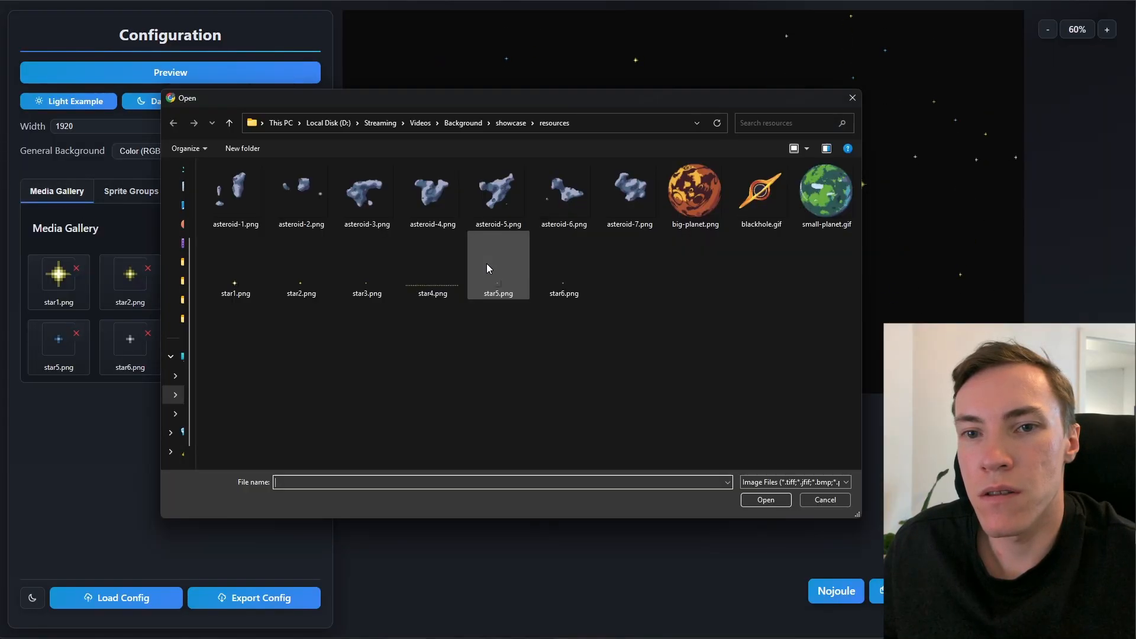
{"action": "double_click", "coordinate": [696, 192]}
- Add a sprite source to the Big Planet group and assign big-planet.png from the gallery
{"action": "left_click", "coordinate": [131, 191]}
{"action": "scroll", "coordinate": [276, 325], "scroll_direction": "down", "scroll_amount": 3}
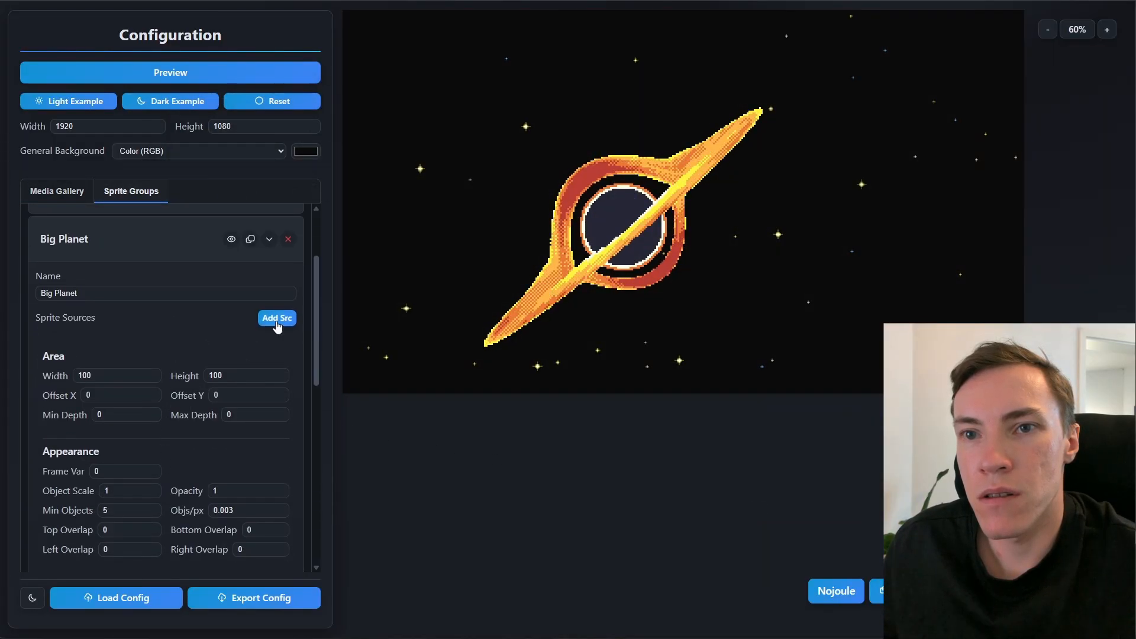
{"action": "left_click", "coordinate": [278, 323]}
{"action": "left_click", "coordinate": [210, 343]}
{"action": "left_click", "coordinate": [339, 361]}
- Set the Big Planet group's minimum objects to 1, objects per pixel to 0 and object scale to 4
{"action": "left_click_drag", "start_coordinate": [112, 525], "coordinate": [30, 530]}
{"action": "type", "text": "1"}
{"action": "left_click_drag", "start_coordinate": [240, 526], "coordinate": [183, 527]}
{"action": "type", "text": "0"}
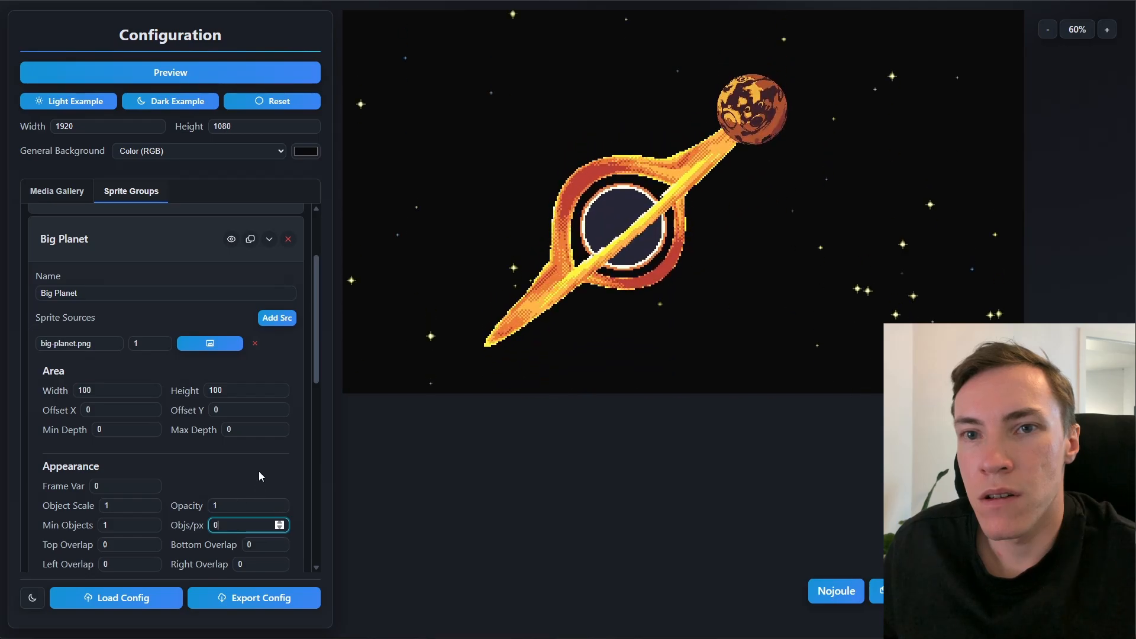
{"action": "left_click", "coordinate": [371, 491]}
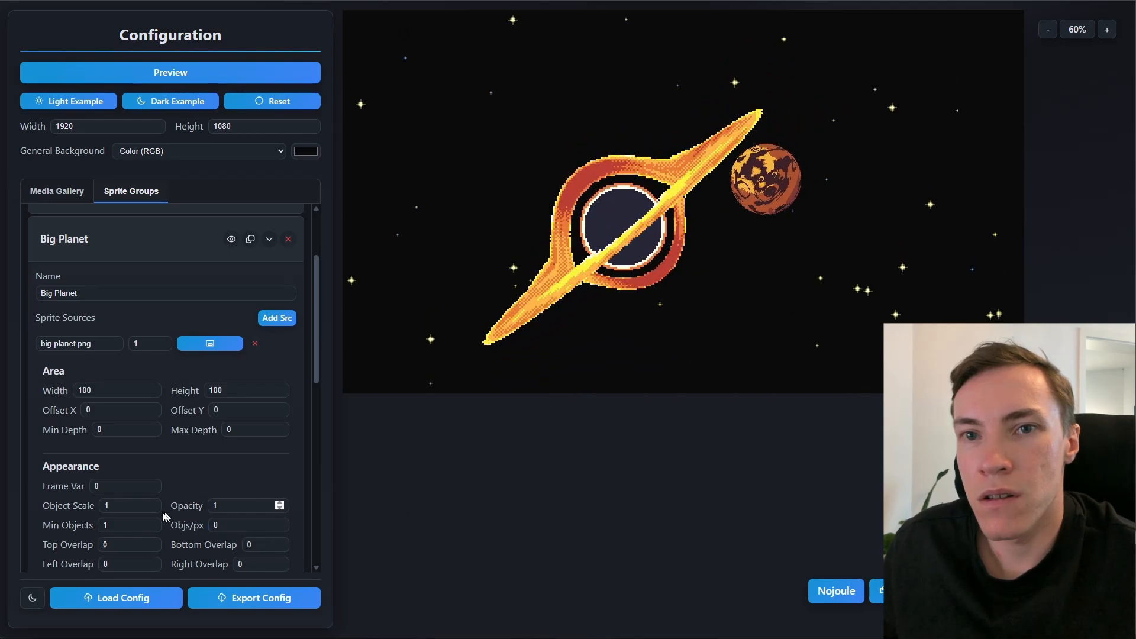
{"action": "left_click_drag", "start_coordinate": [116, 506], "coordinate": [77, 508]}
{"action": "type", "text": "4"}
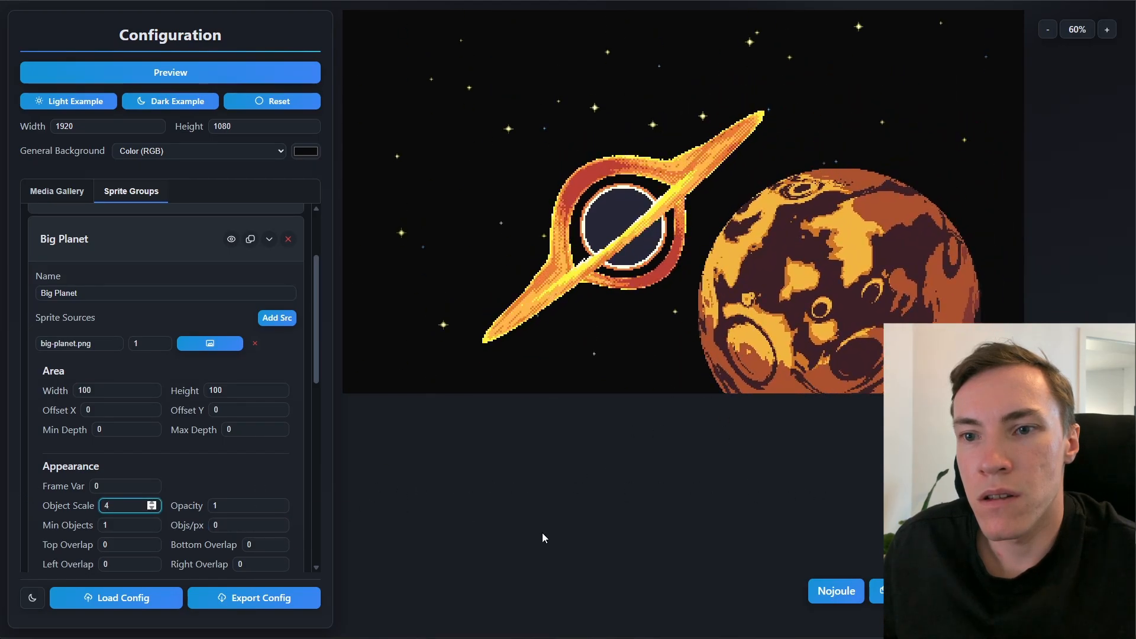
- Set the Big Planet group's maximum parallax depth to 1000
{"action": "scroll", "coordinate": [201, 467], "scroll_direction": "down", "scroll_amount": 10}
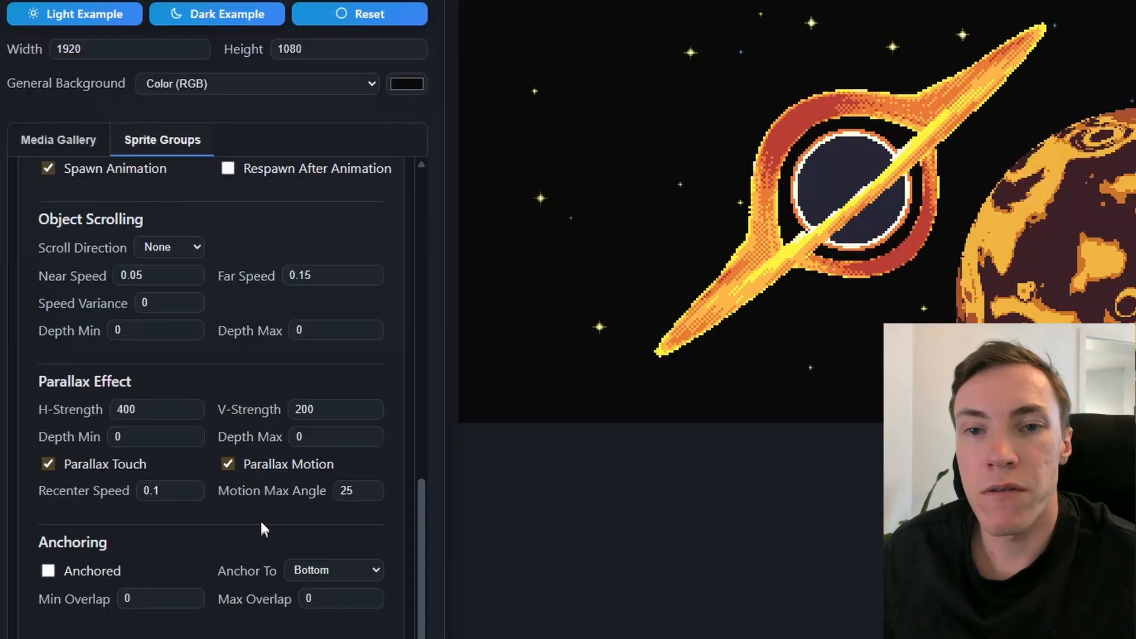
{"action": "double_click", "coordinate": [305, 438]}
{"action": "type", "text": "1"}
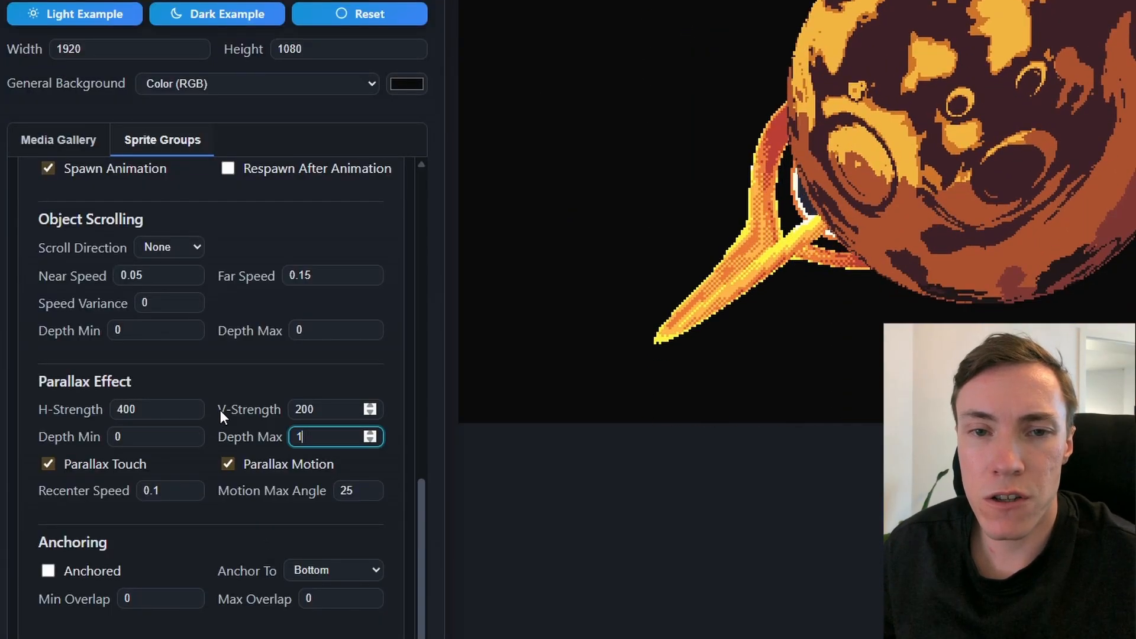
{"action": "type", "text": "000"}
{"action": "left_click", "coordinate": [330, 375]}
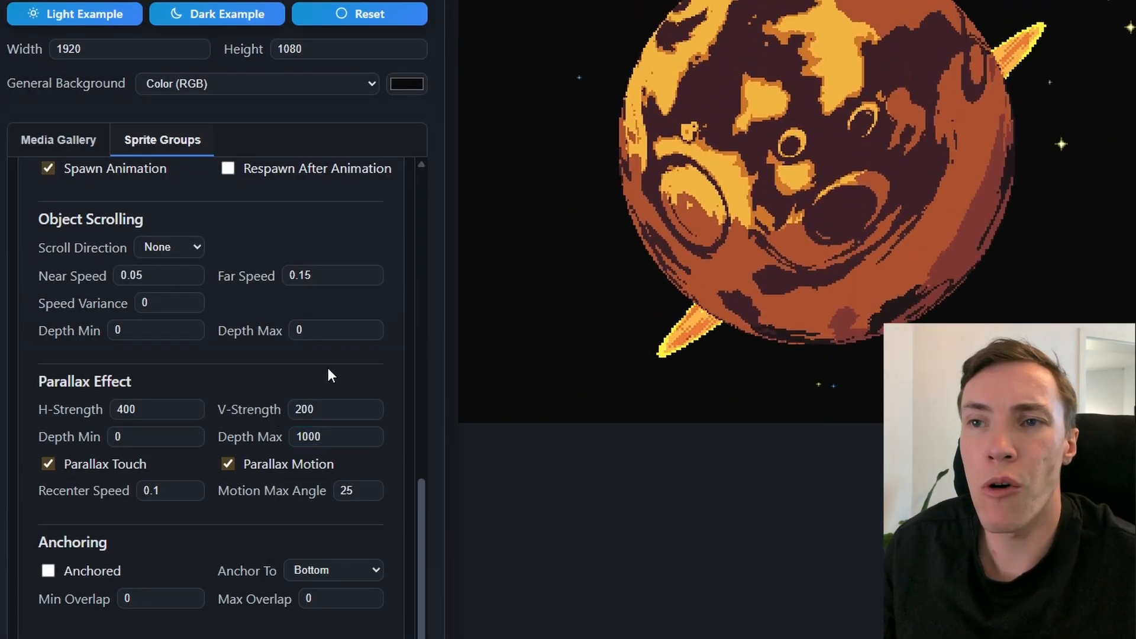
- Set the Big Planet group's horizontal parallax strength to 200 and vertical parallax strength to 100
{"action": "double_click", "coordinate": [125, 409]}
{"action": "type", "text": "2"}
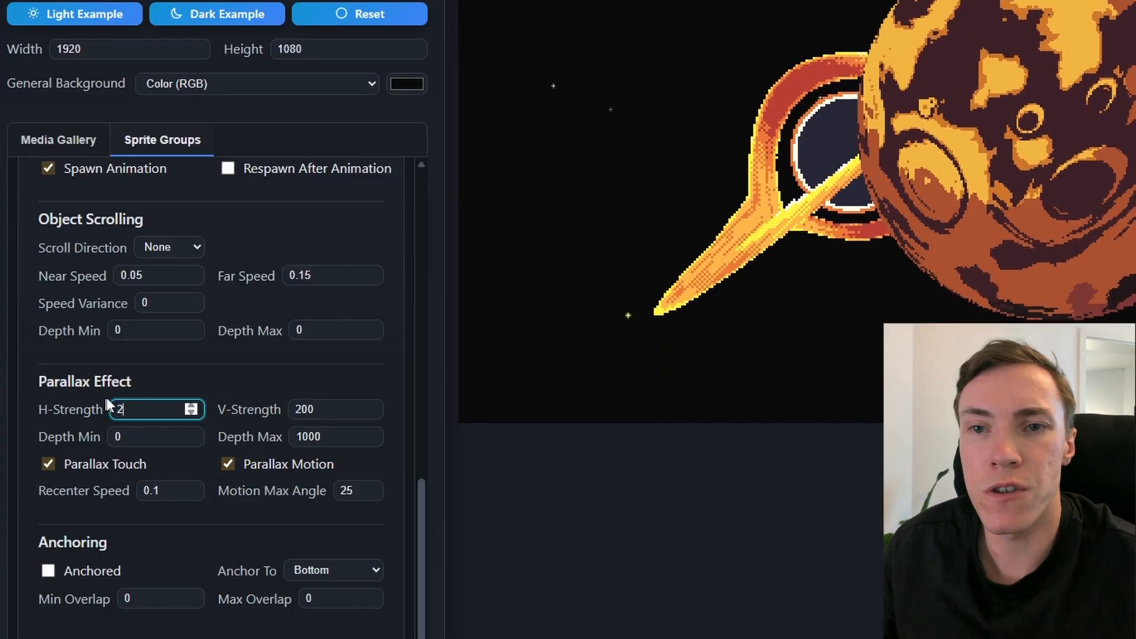
{"action": "type", "text": "00"}
{"action": "double_click", "coordinate": [305, 409]}
{"action": "type", "text": "10"}
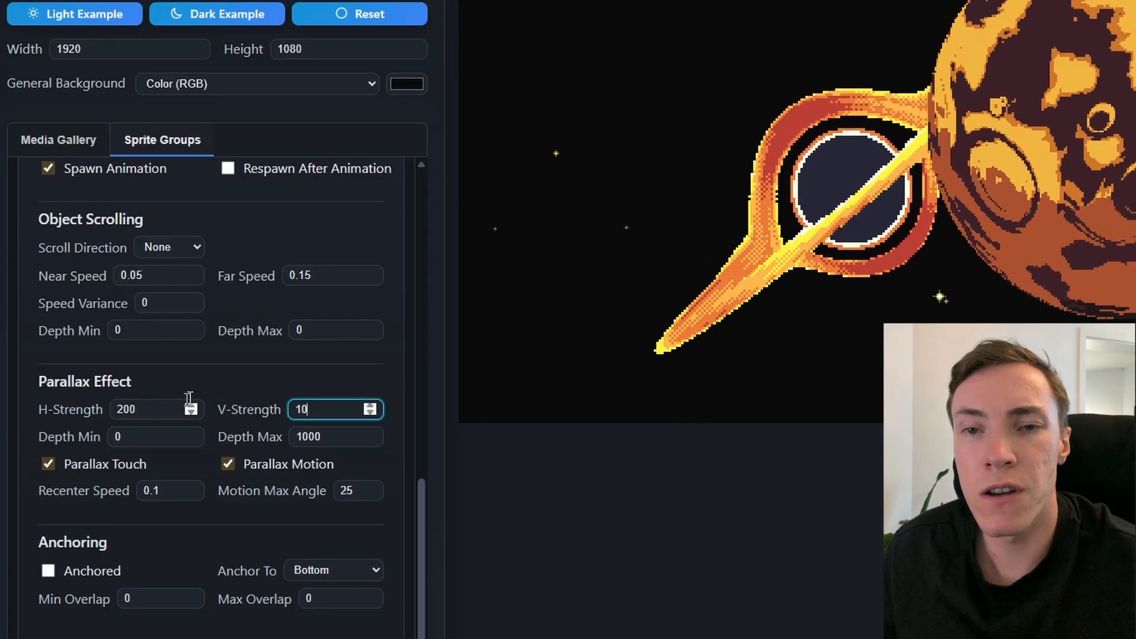
{"action": "type", "text": "0"}
{"action": "left_click", "coordinate": [301, 379]}
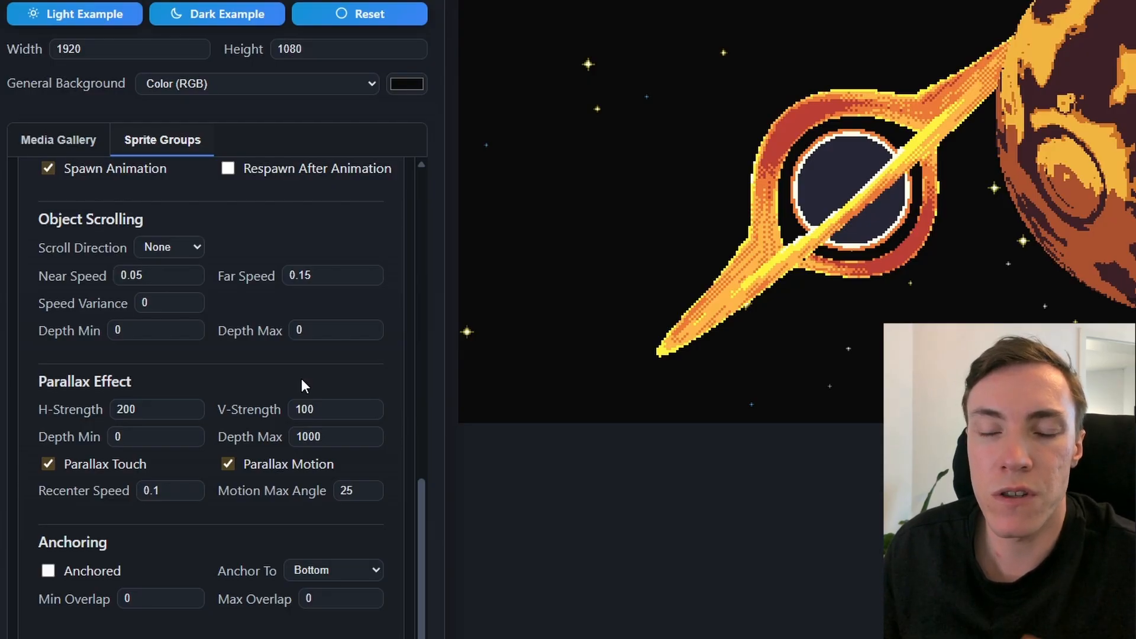
- Set both the minimum and maximum area depth of the Big Planet group to 200
{"action": "scroll", "coordinate": [260, 400], "scroll_direction": "up", "scroll_amount": 10}
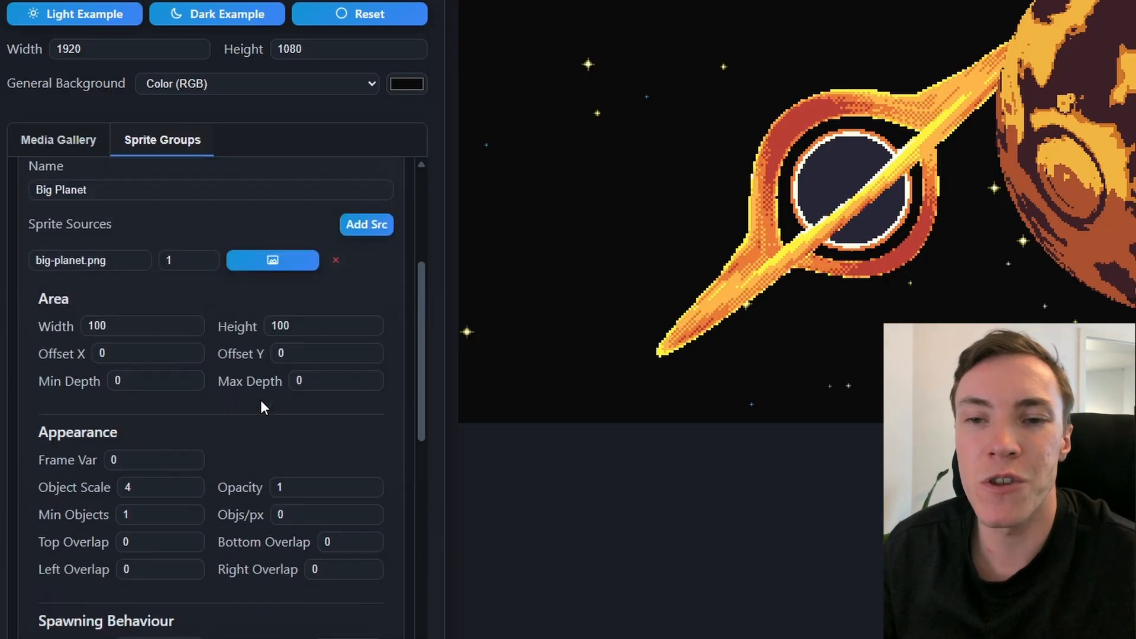
{"action": "scroll", "coordinate": [230, 457], "scroll_direction": "down", "scroll_amount": 4}
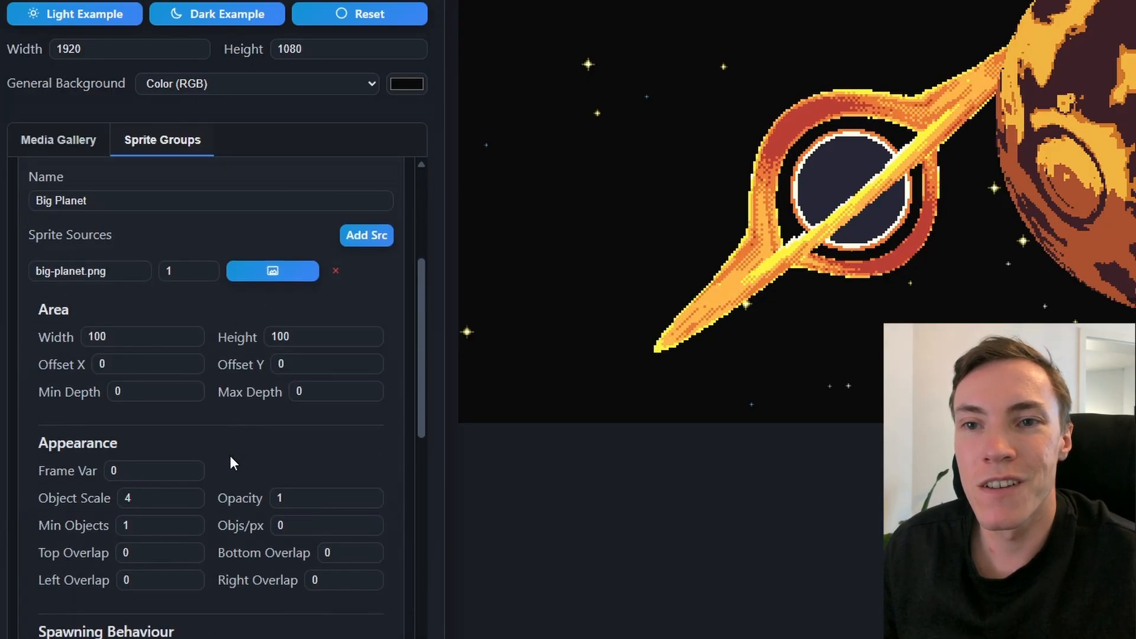
{"action": "double_click", "coordinate": [116, 390]}
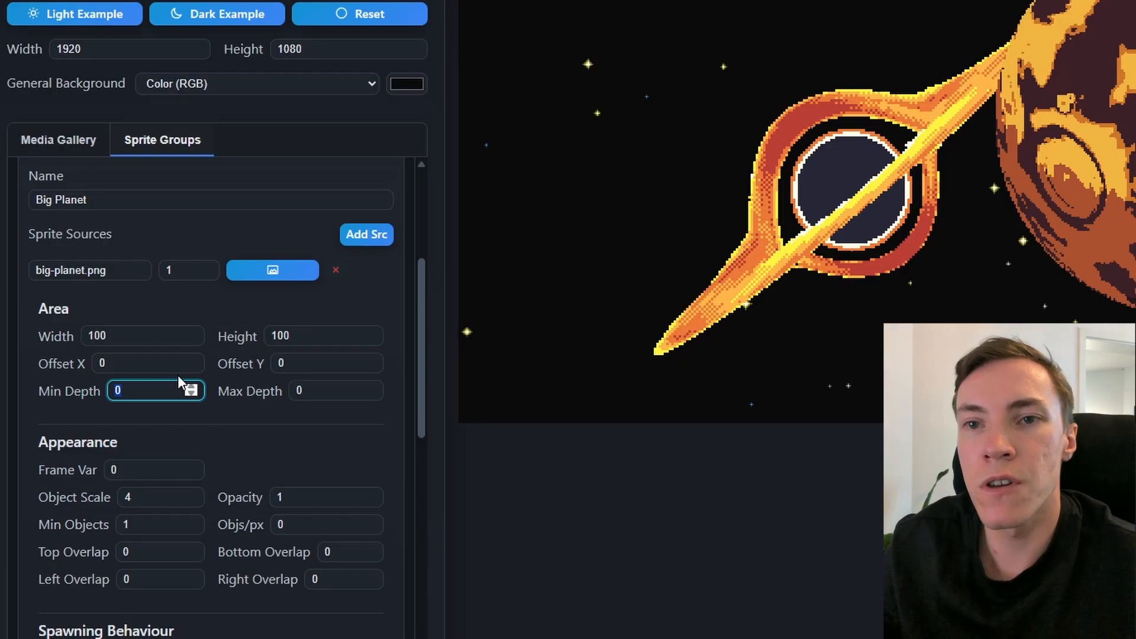
{"action": "type", "text": "200"}
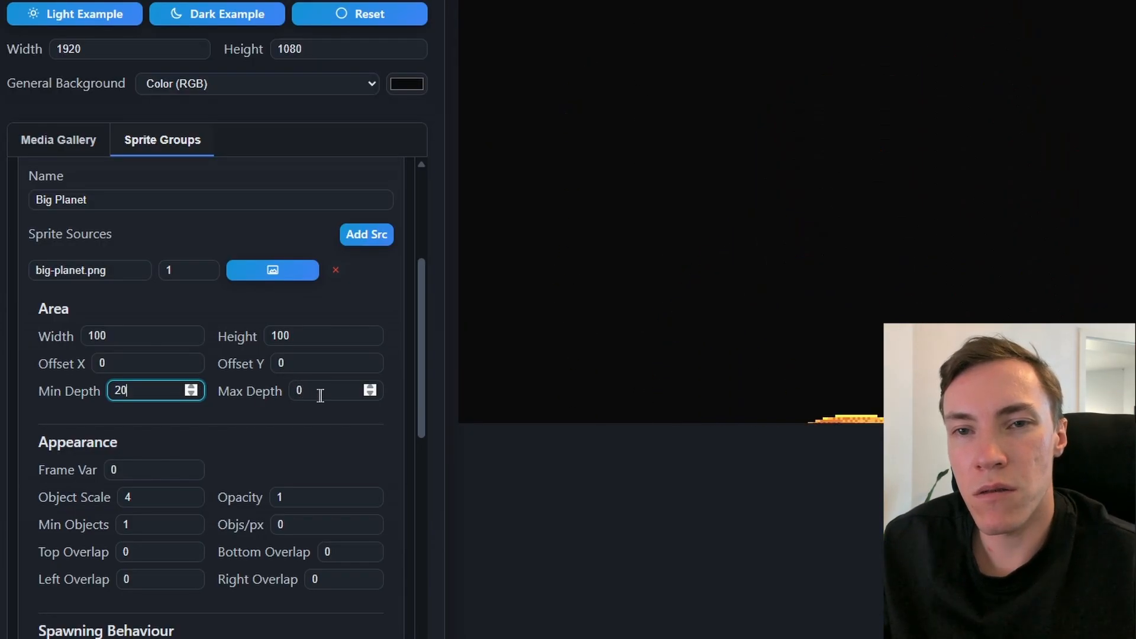
{"action": "key", "text": "Tab"}
{"action": "type", "text": "200"}
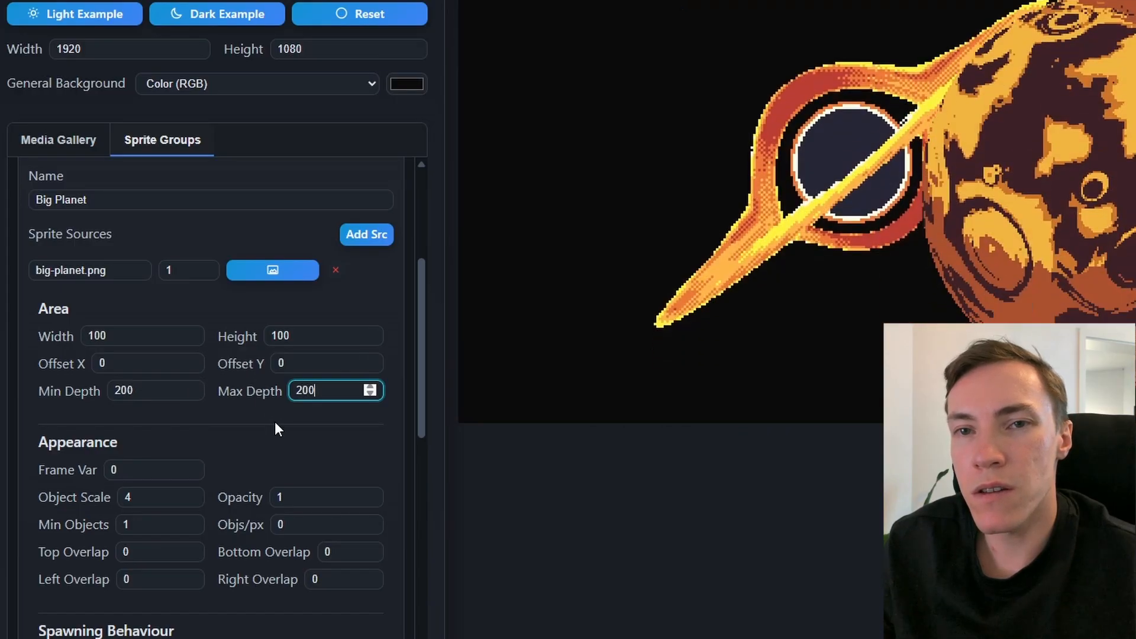
{"action": "left_click", "coordinate": [274, 424]}
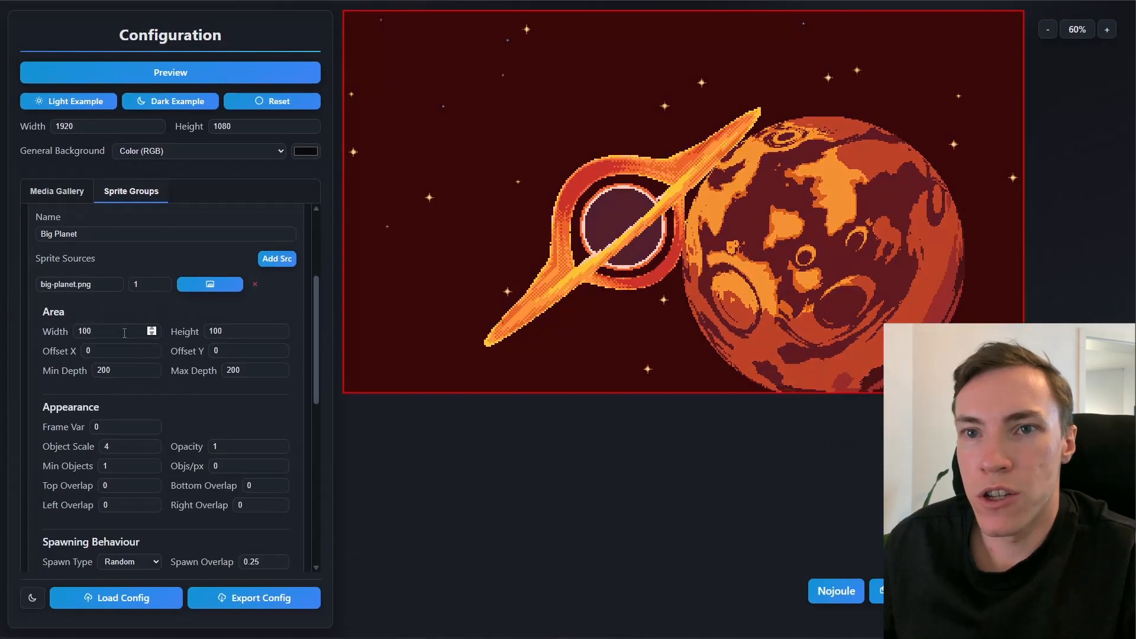
- Set the Big Planet group's area width to 50 and its horizontal offset to 50
{"action": "double_click", "coordinate": [124, 332]}
{"action": "type", "text": "50"}
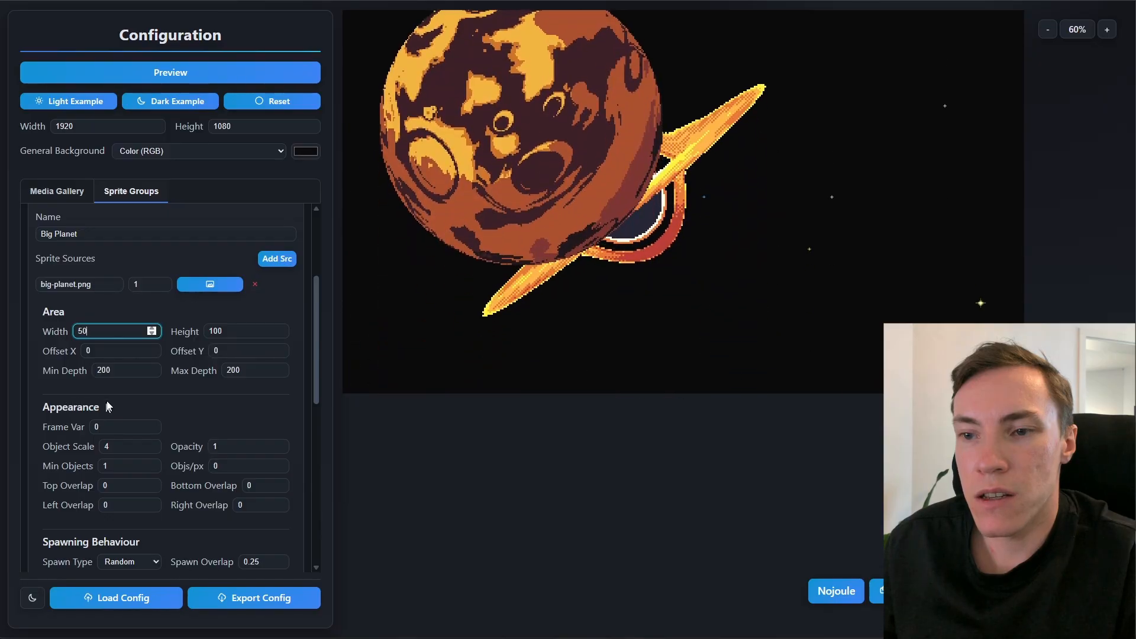
{"action": "double_click", "coordinate": [109, 350]}
{"action": "type", "text": "50"}
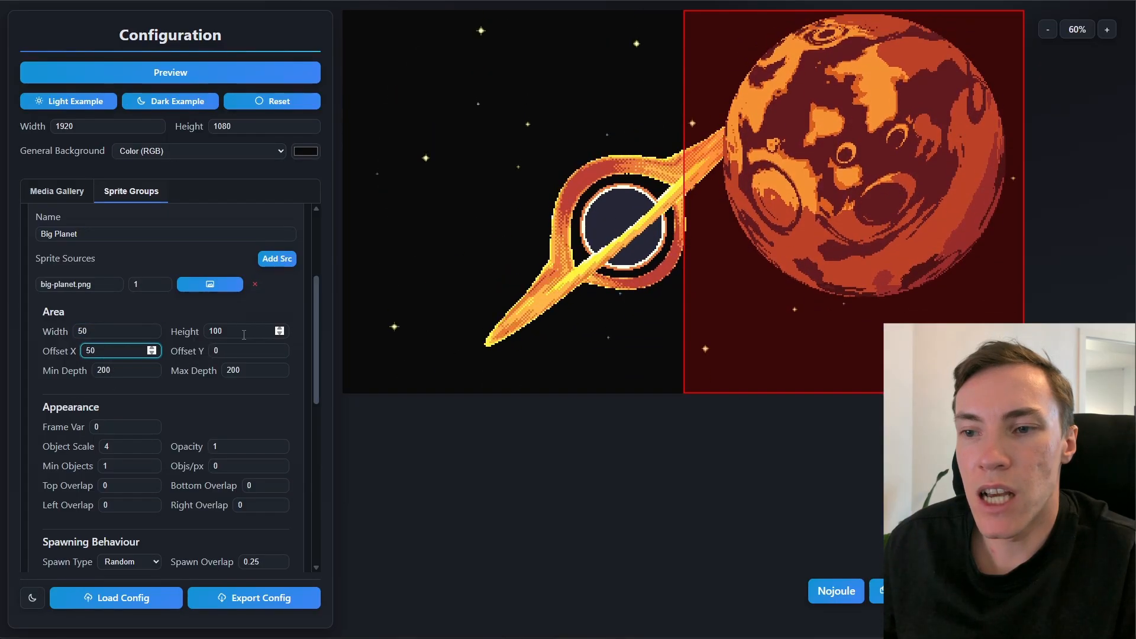
- Set the Big Planet group's area height to 60 and vertical offset to 40, and check the background in preview
{"action": "left_click", "coordinate": [244, 333]}
{"action": "key", "text": "BackSpace"}
{"action": "key", "text": "BackSpace"}
{"action": "key", "text": "BackSpace"}
{"action": "type", "text": "60"}
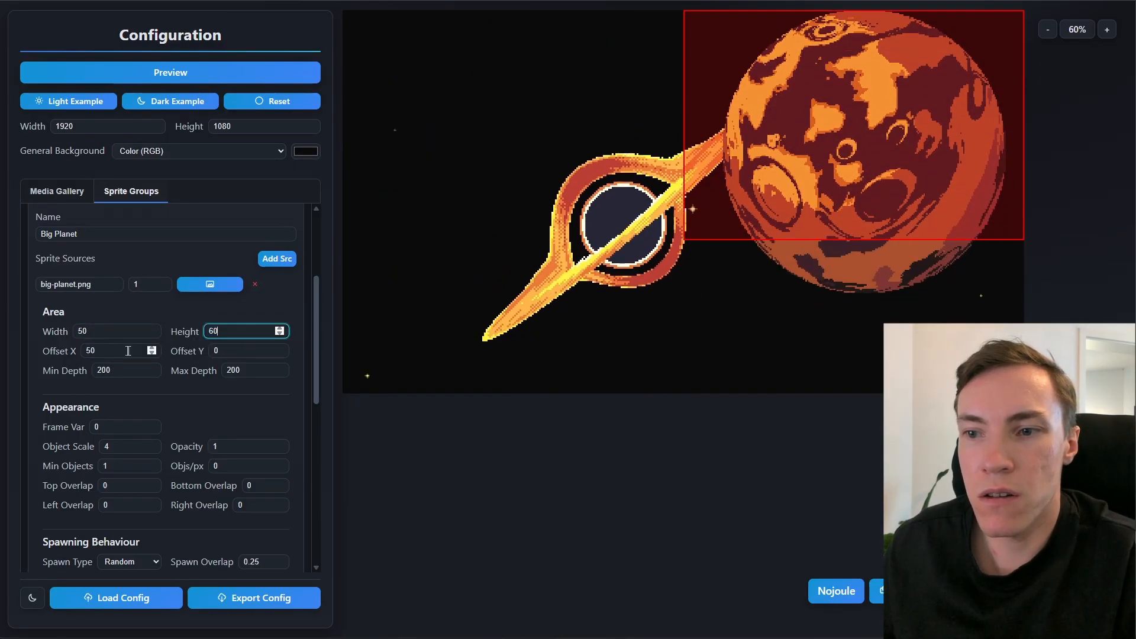
{"action": "double_click", "coordinate": [217, 350]}
{"action": "type", "text": "40"}
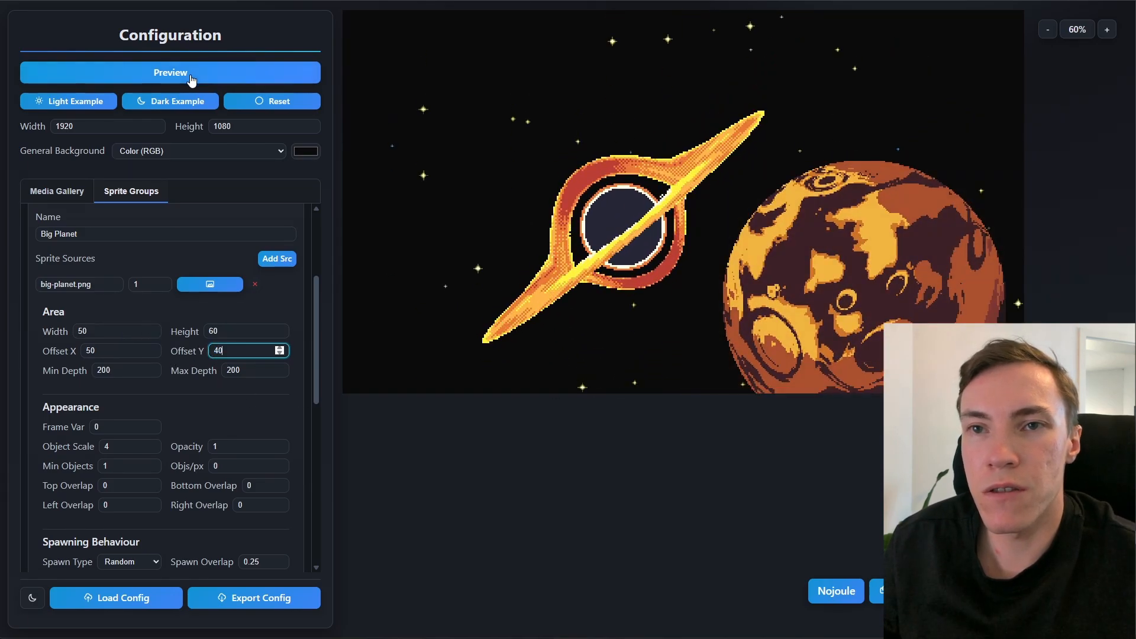
{"action": "left_click", "coordinate": [190, 77]}
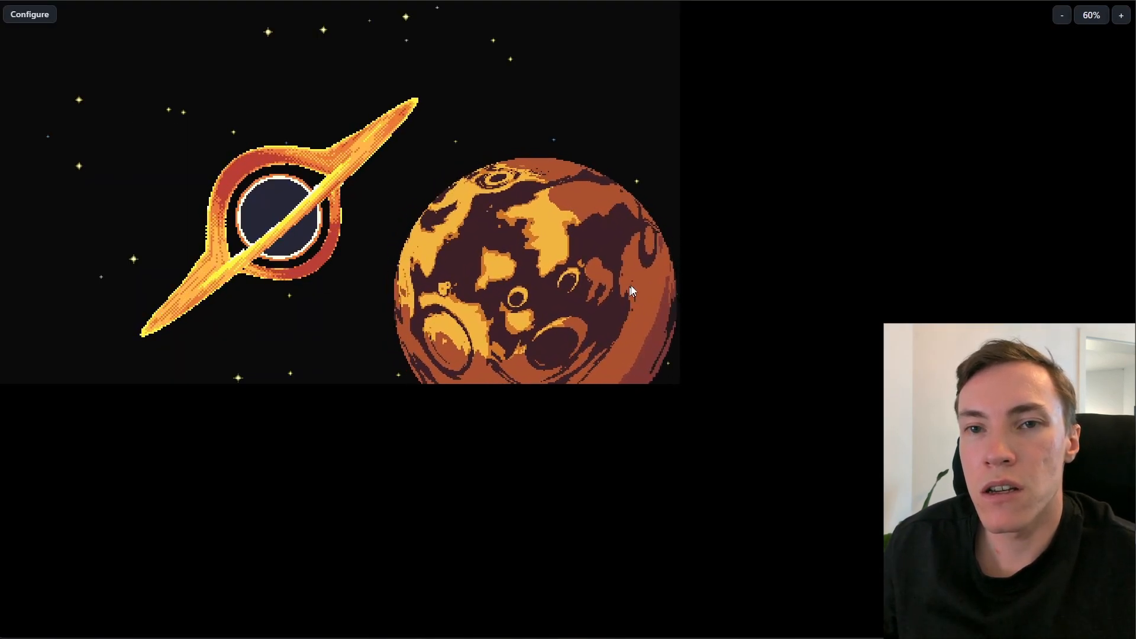
{"action": "left_click", "coordinate": [19, 18]}
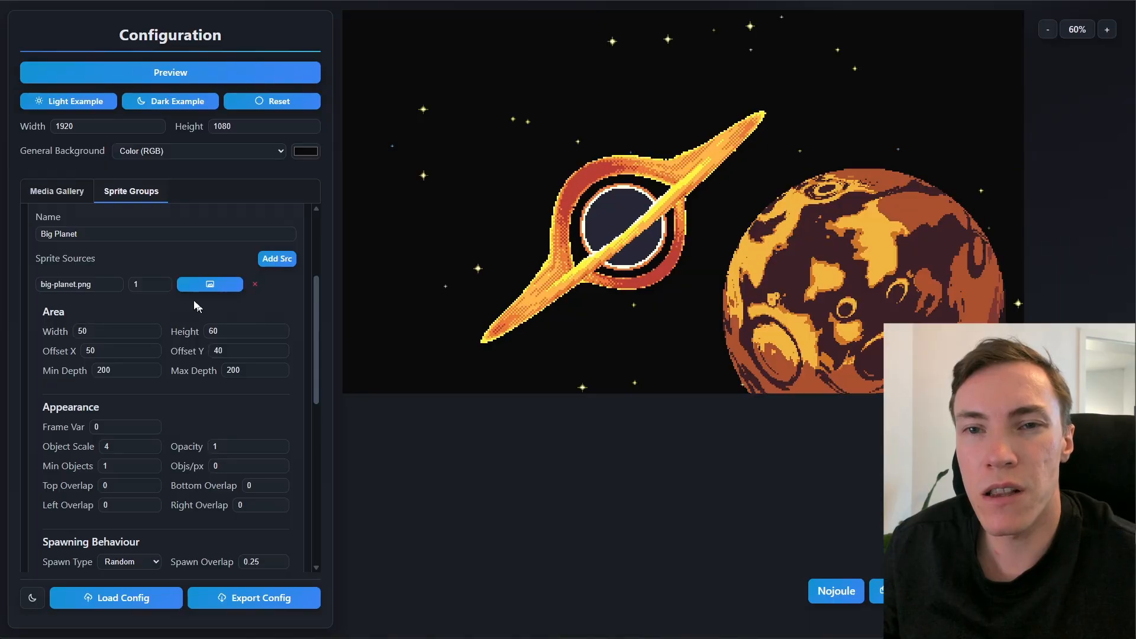
- Collapse the Big Planet group and add a new sprite group named Small Planet
{"action": "scroll", "coordinate": [202, 255], "scroll_direction": "up", "scroll_amount": 3}
{"action": "left_click", "coordinate": [268, 357]}
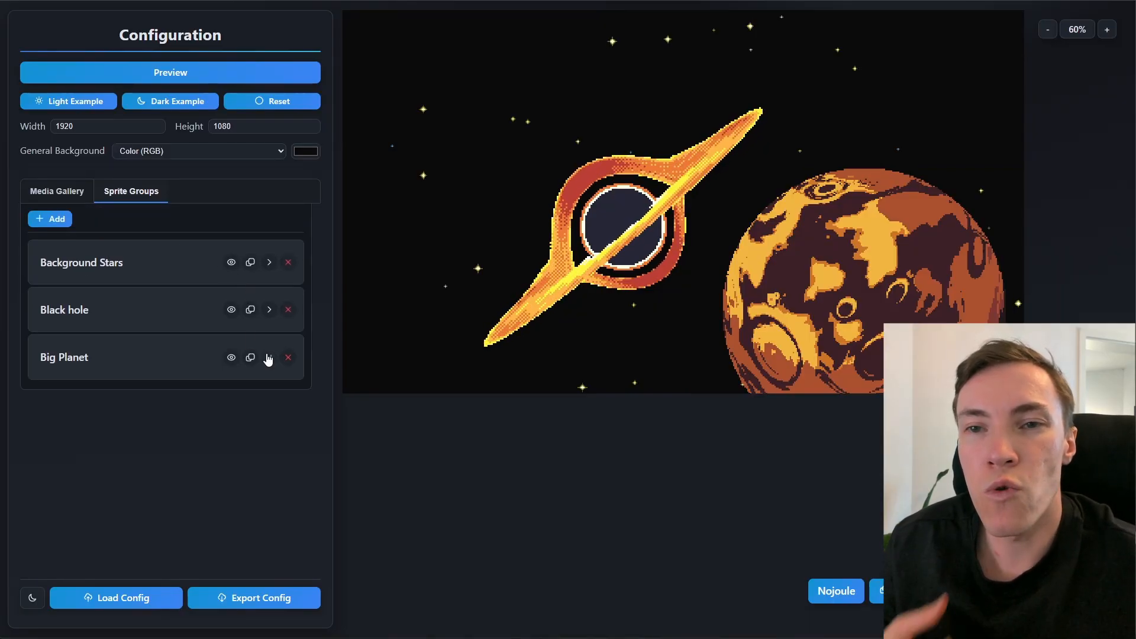
{"action": "left_click", "coordinate": [250, 357]}
{"action": "type", "text": "Small Planet"}
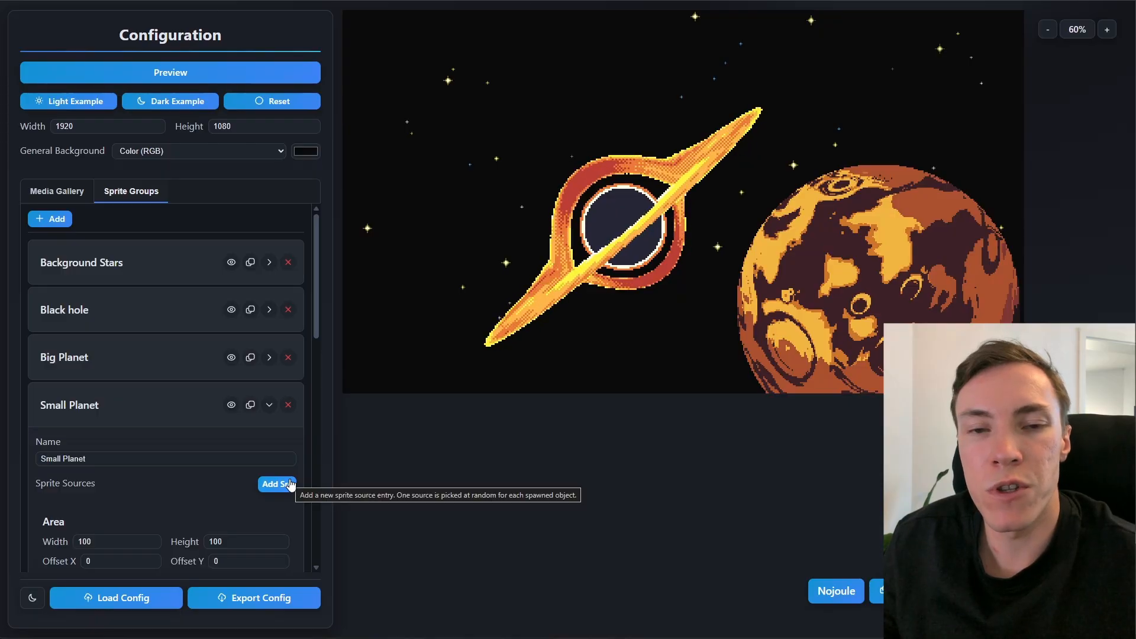
- Add a sprite source to the Small Planet group and upload small-planet.gif to the media gallery
{"action": "left_click", "coordinate": [278, 484]}
{"action": "left_click", "coordinate": [56, 191]}
{"action": "left_click", "coordinate": [275, 230]}
{"action": "key", "text": "Return"}
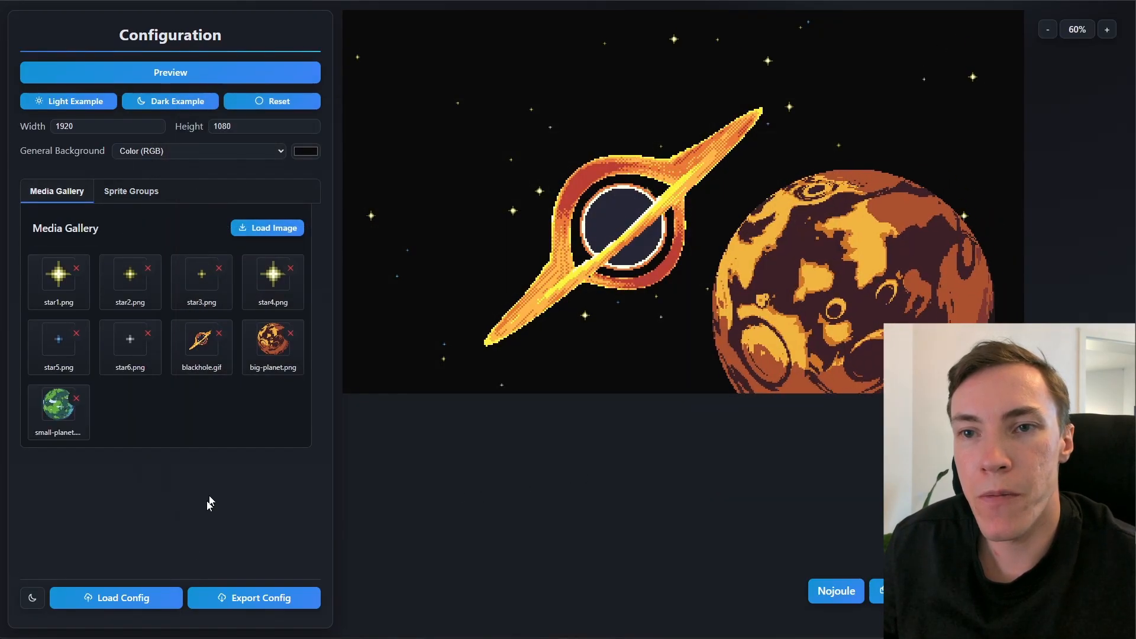
- Assign small-planet.gif from the gallery to the Small Planet group's sprite source
{"action": "left_click", "coordinate": [131, 190]}
{"action": "scroll", "coordinate": [132, 398], "scroll_direction": "down", "scroll_amount": 1}
{"action": "left_click", "coordinate": [209, 450]}
{"action": "left_click", "coordinate": [413, 360]}
- Set the Small Planet group's minimum objects to 1, objects per pixel to 0 and object scale to 4
{"action": "scroll", "coordinate": [172, 510], "scroll_direction": "down", "scroll_amount": 5}
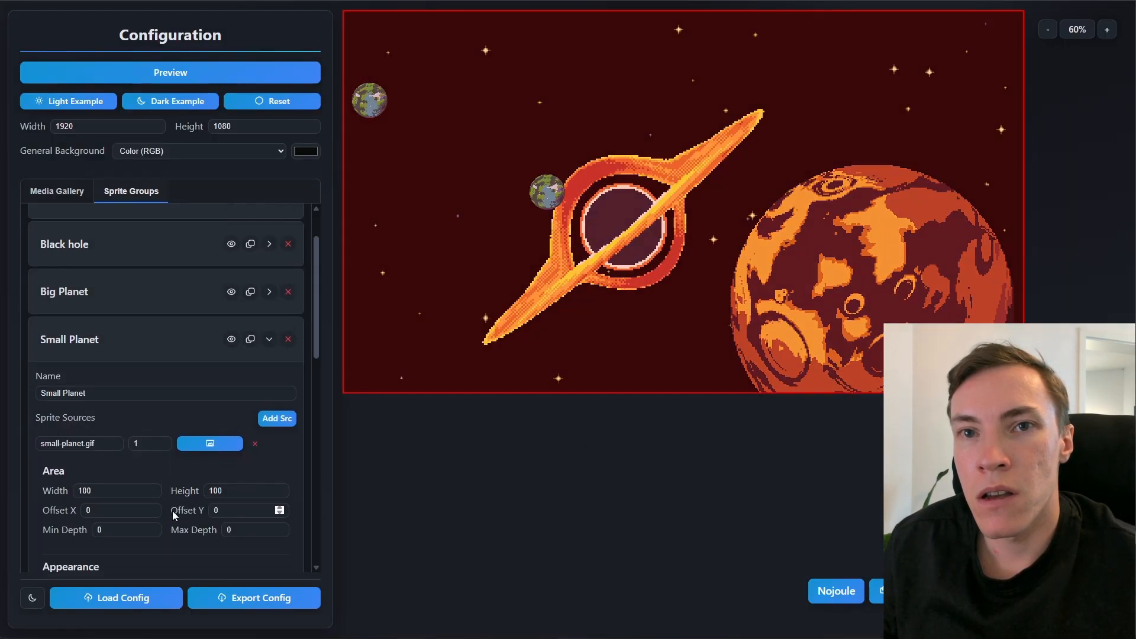
{"action": "left_click_drag", "start_coordinate": [119, 335], "coordinate": [66, 336]}
{"action": "type", "text": "1"}
{"action": "key", "text": "Tab"}
{"action": "type", "text": "0"}
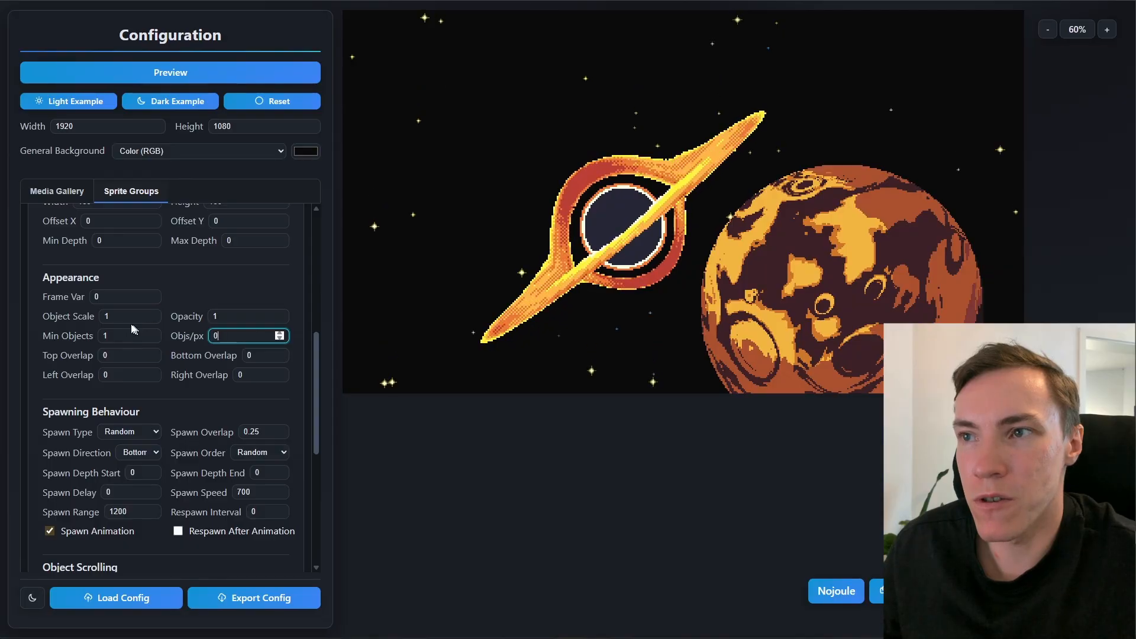
{"action": "double_click", "coordinate": [129, 317]}
{"action": "type", "text": "4"}
- Set the Small Planet group's maximum and minimum area depth to 400
{"action": "scroll", "coordinate": [158, 467], "scroll_direction": "up", "scroll_amount": 6}
{"action": "scroll", "coordinate": [161, 456], "scroll_direction": "down", "scroll_amount": 3}
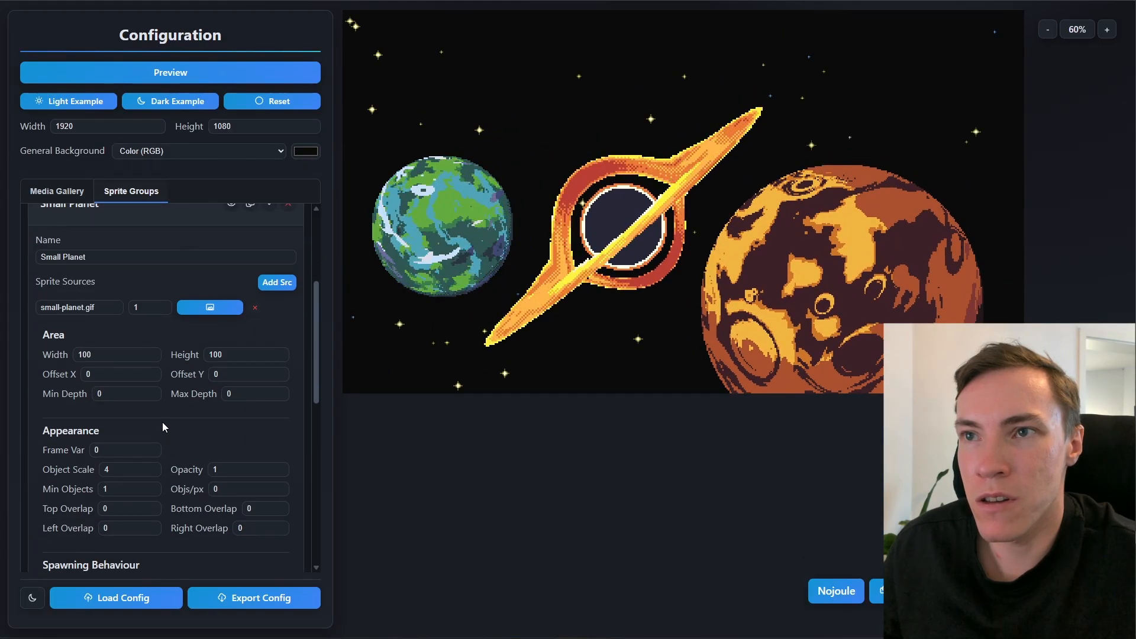
{"action": "left_click", "coordinate": [148, 394]}
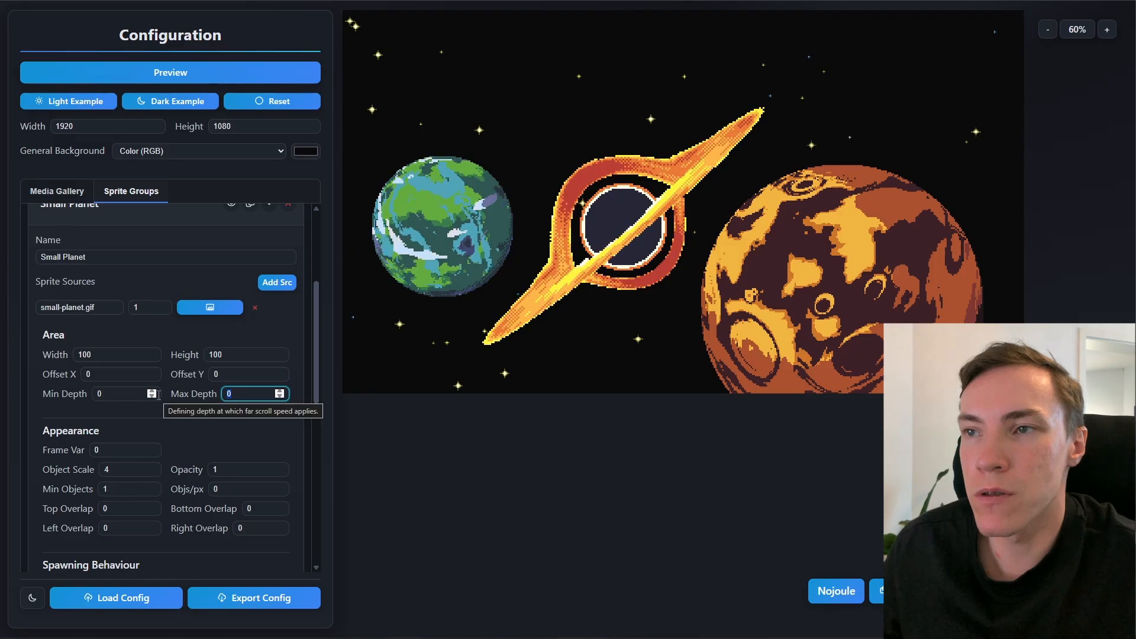
{"action": "type", "text": "400"}
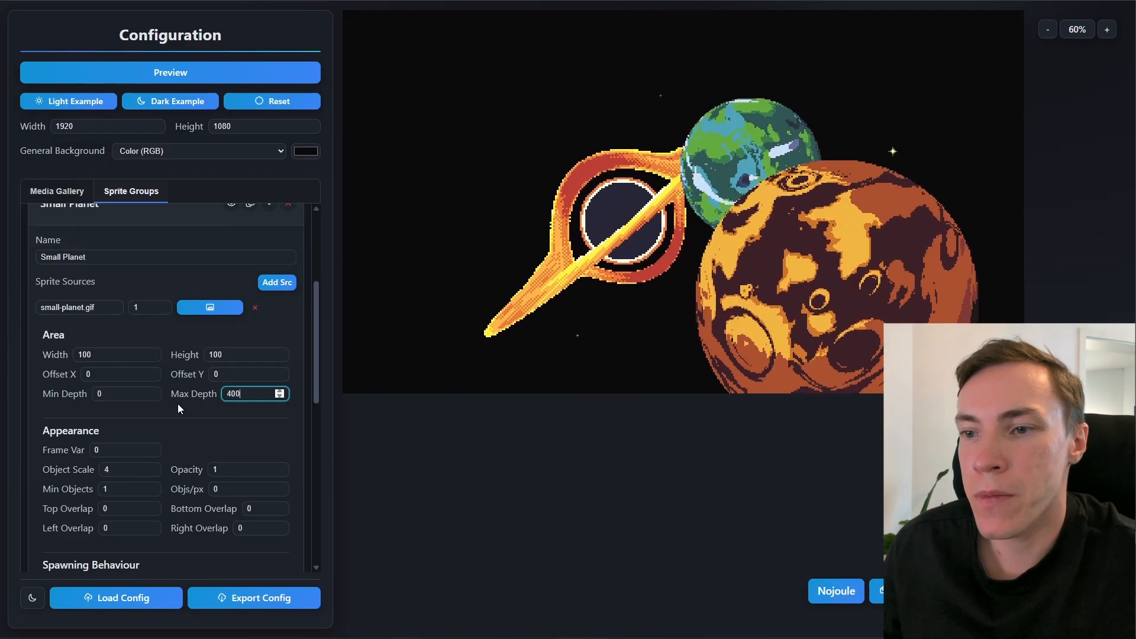
{"action": "left_click", "coordinate": [112, 399]}
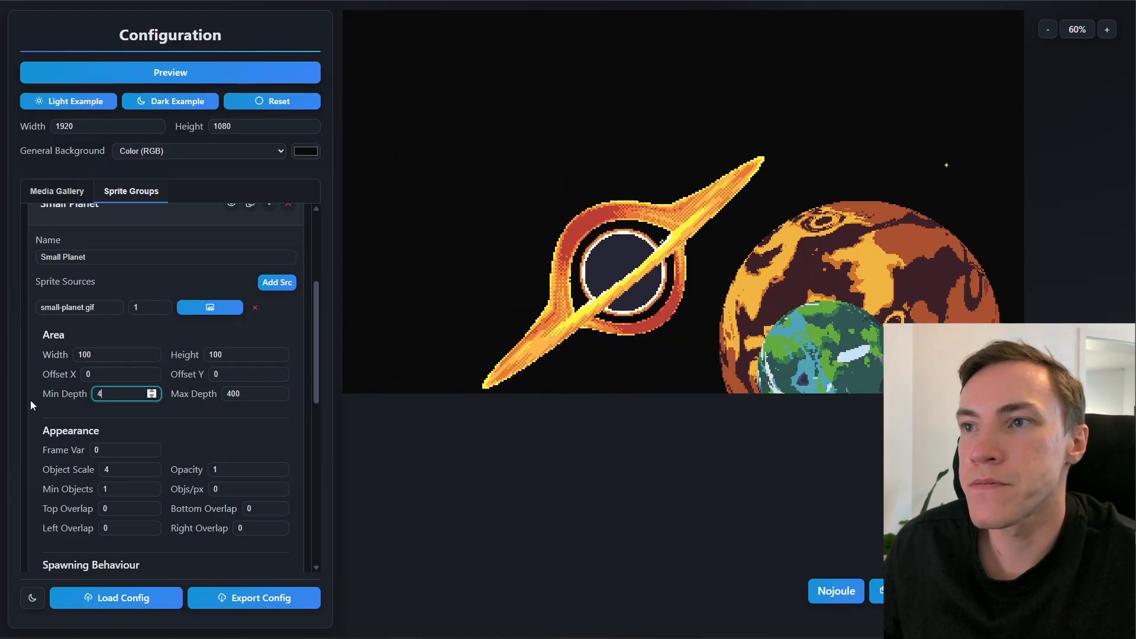
{"action": "type", "text": "400"}
{"action": "left_click", "coordinate": [164, 410]}
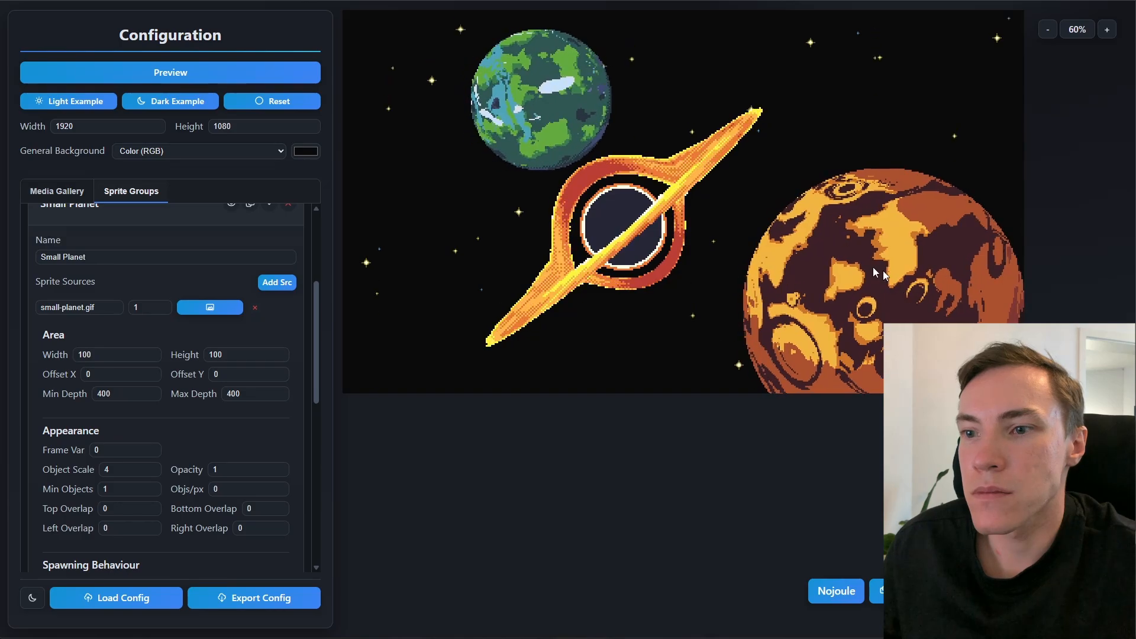
- Add another sprite group and name it Asteroids
{"action": "left_click", "coordinate": [50, 219]}
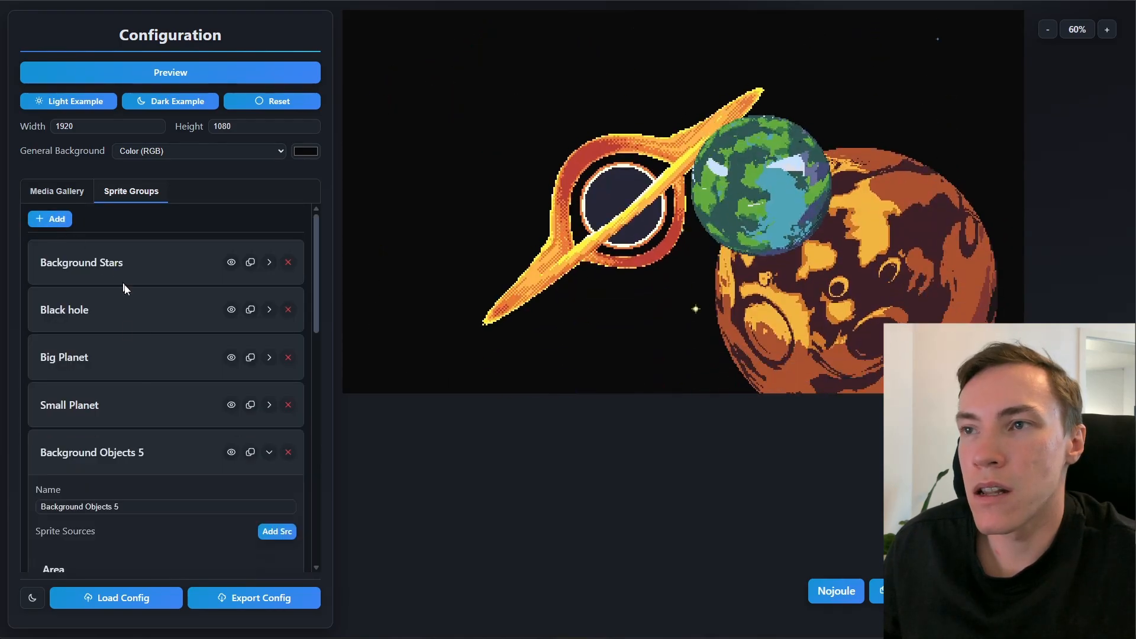
{"action": "triple_click", "coordinate": [118, 506]}
{"action": "type", "text": "Aster"}
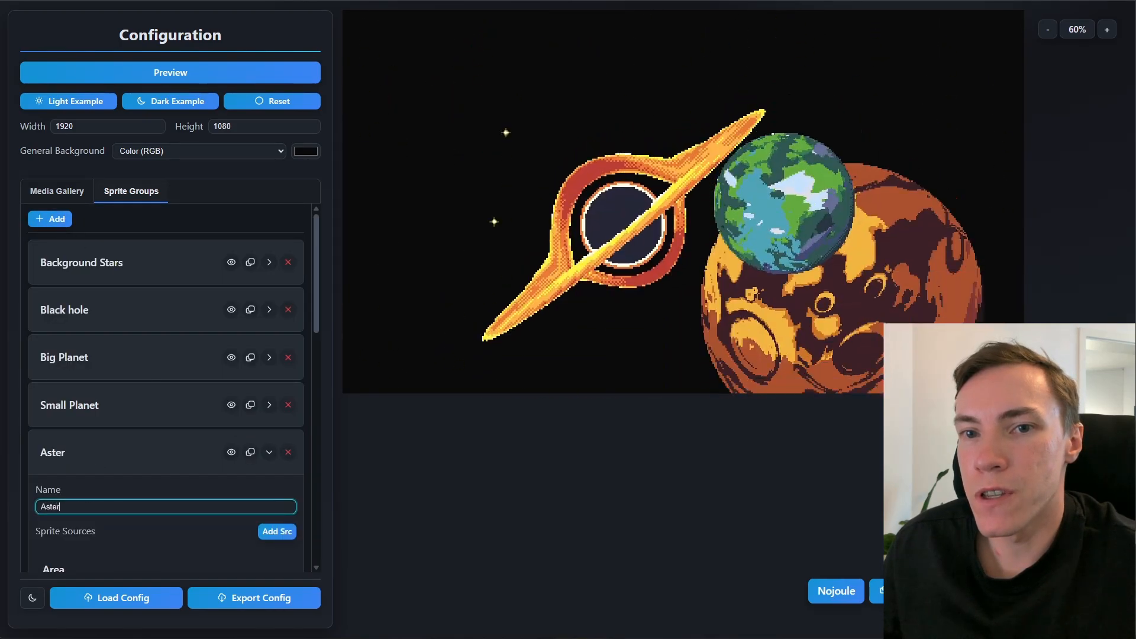
{"action": "type", "text": "oids"}
- Upload the asteroid images, asteroid-1.png through asteroid-7.png, from the resources folder to the media gallery
{"action": "scroll", "coordinate": [119, 355], "scroll_direction": "down", "scroll_amount": 2}
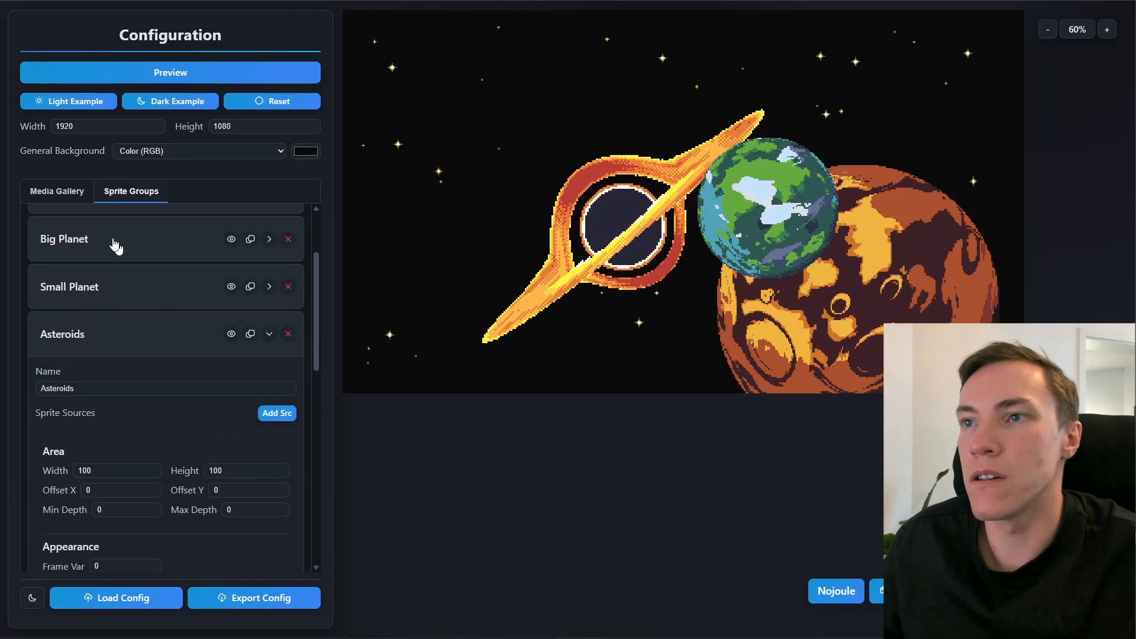
{"action": "left_click", "coordinate": [57, 190]}
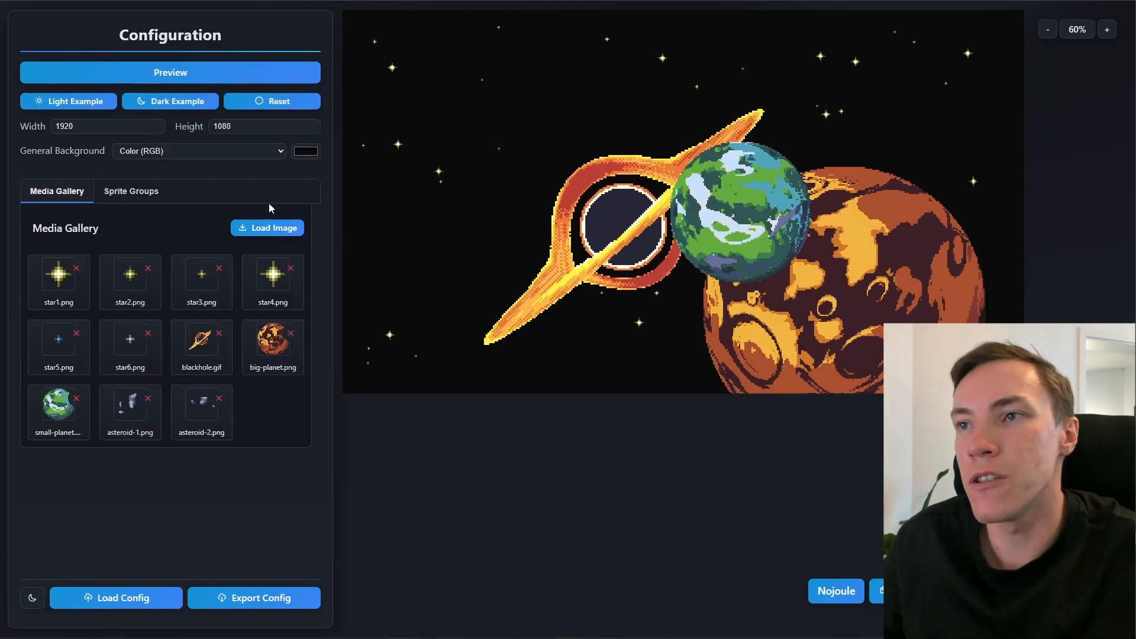
{"action": "left_click", "coordinate": [268, 227]}
{"action": "left_click", "coordinate": [367, 195]}
{"action": "left_click", "coordinate": [763, 500]}
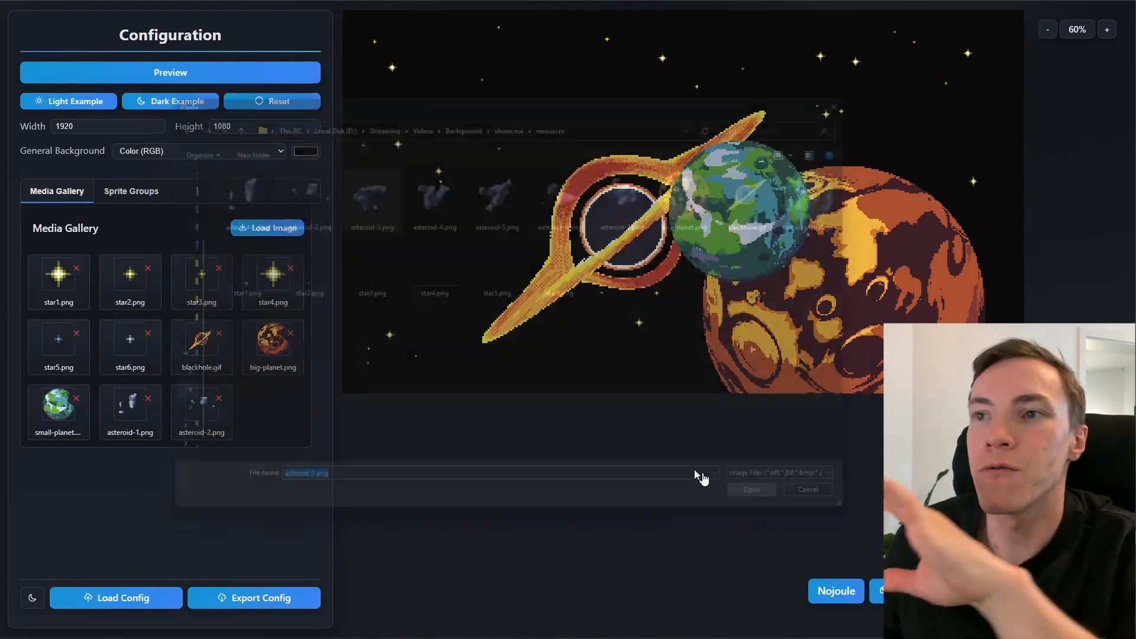
{"action": "left_click", "coordinate": [266, 228]}
{"action": "left_click", "coordinate": [432, 195]}
{"action": "left_click", "coordinate": [763, 500]}
{"action": "left_click", "coordinate": [261, 228]}
{"action": "left_click", "coordinate": [498, 195]}
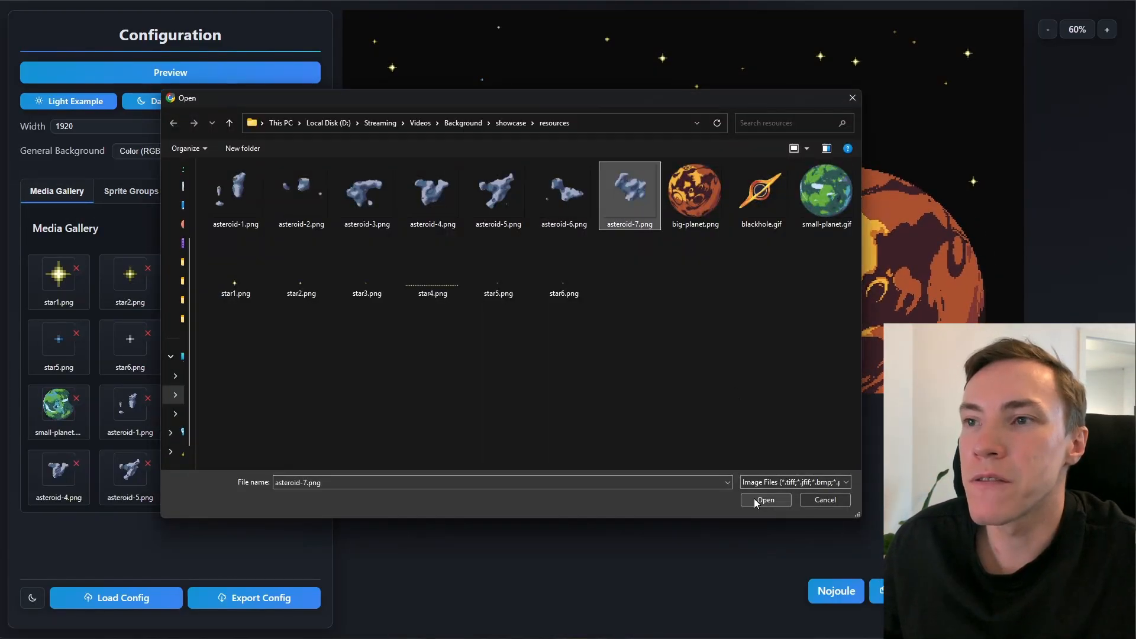
{"action": "left_click", "coordinate": [757, 500]}
- Add seven sprite sources to the Asteroids group and assign asteroid-1.png through asteroid-7.png from the gallery
{"action": "left_click", "coordinate": [131, 191]}
{"action": "scroll", "coordinate": [183, 471], "scroll_direction": "down", "scroll_amount": 3}
{"action": "left_click", "coordinate": [277, 354]}
{"action": "left_click", "coordinate": [210, 380]}
{"action": "left_click", "coordinate": [492, 329]}
{"action": "left_click", "coordinate": [209, 399]}
{"action": "left_click", "coordinate": [566, 329]}
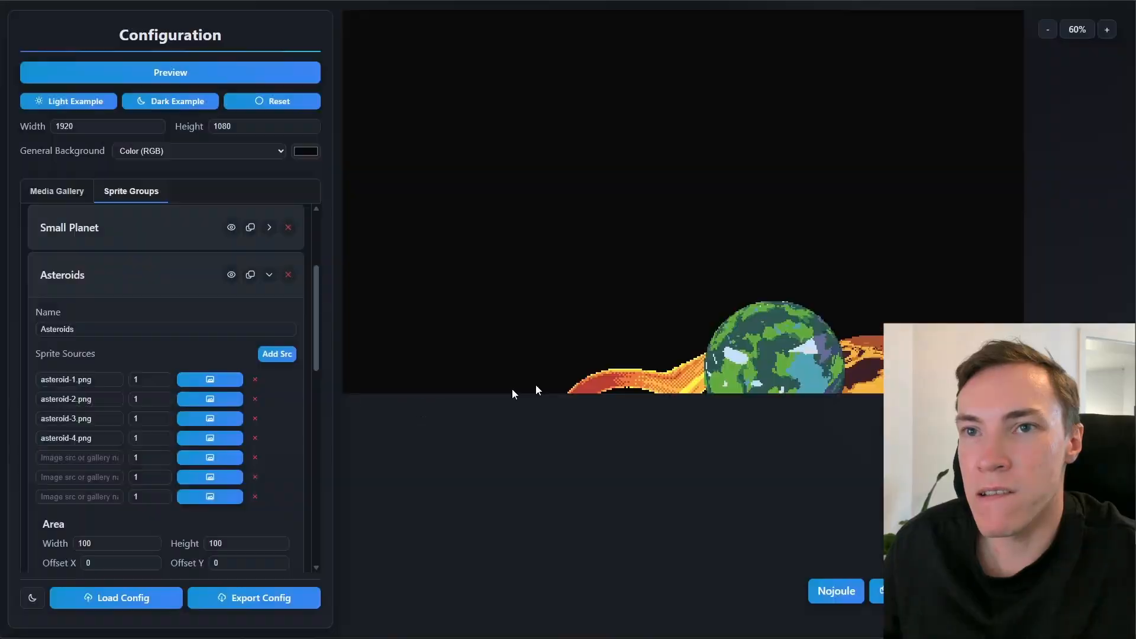
{"action": "left_click", "coordinate": [209, 457]}
{"action": "left_click", "coordinate": [793, 329]}
{"action": "left_click", "coordinate": [210, 477]}
{"action": "left_click", "coordinate": [347, 395]}
{"action": "left_click", "coordinate": [210, 496]}
{"action": "left_click", "coordinate": [418, 393]}
- Set the Asteroids group's minimum area depth to 600 and maximum area depth to 1000
{"action": "scroll", "coordinate": [210, 450], "scroll_direction": "down", "scroll_amount": 3}
{"action": "double_click", "coordinate": [101, 393]}
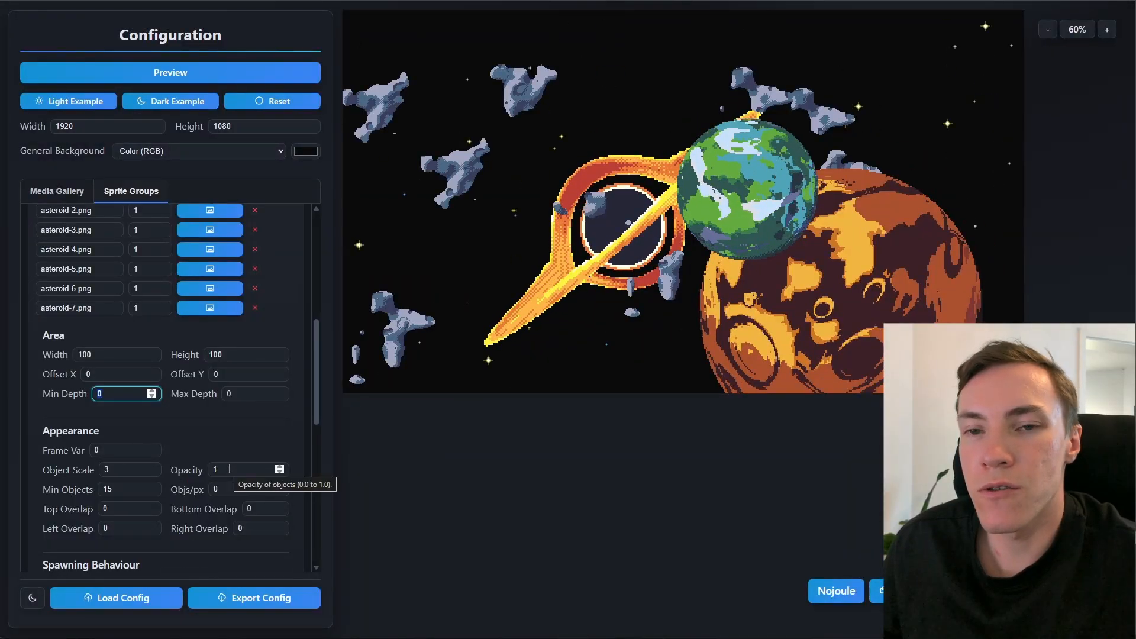
{"action": "type", "text": "600"}
{"action": "key", "text": "Tab"}
{"action": "type", "text": "100"}
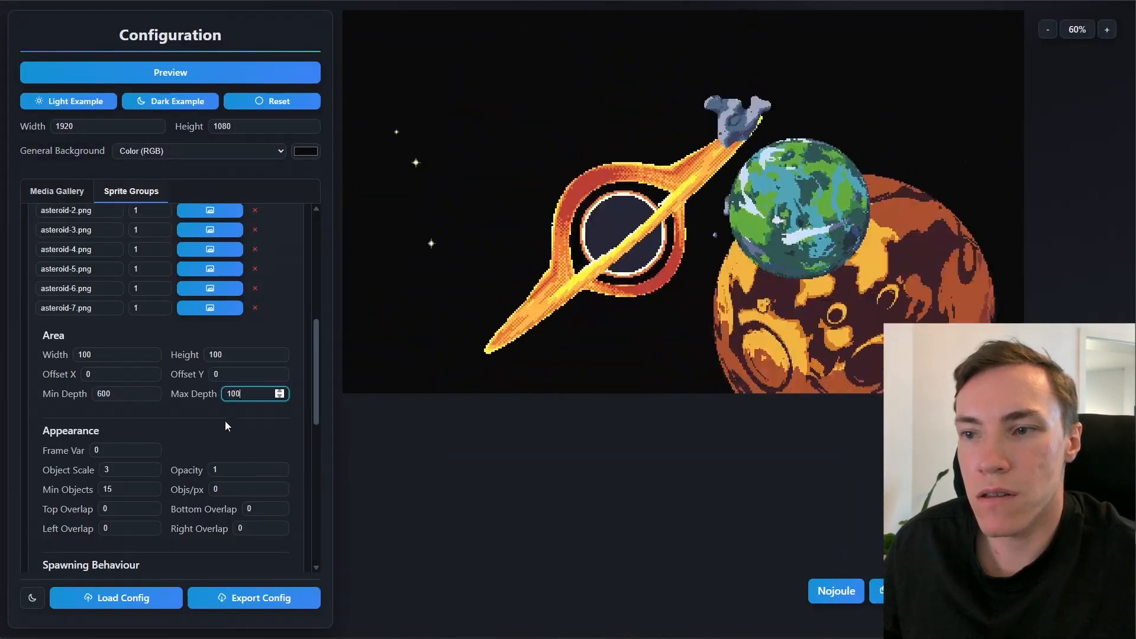
{"action": "type", "text": "0"}
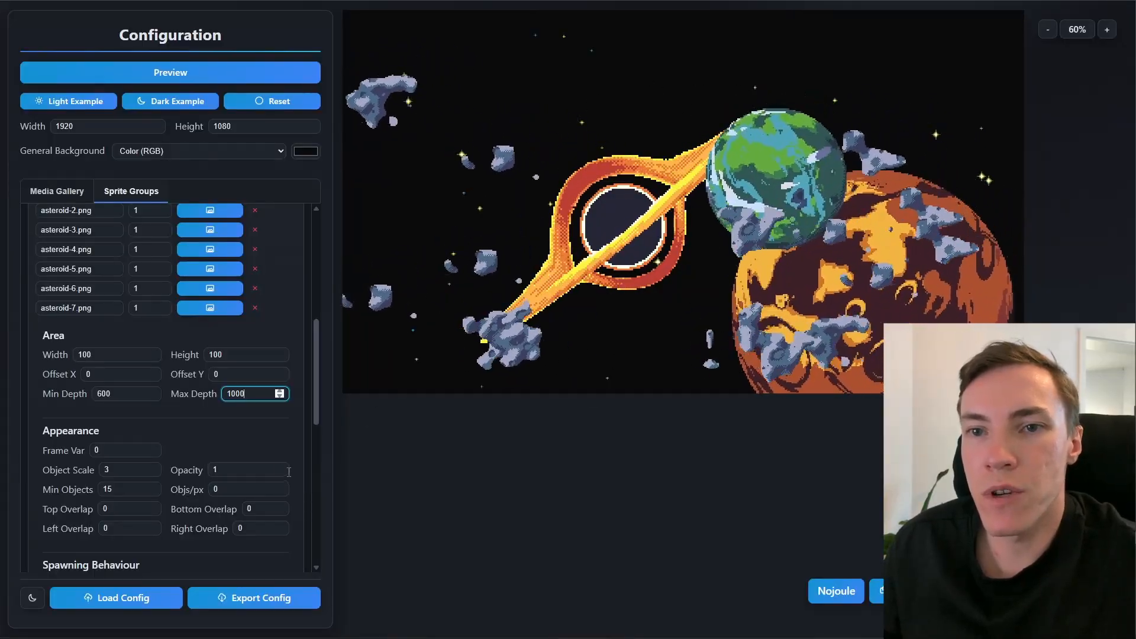
- Set the Asteroids group's minimum area depth to 800 and its left and right overlap to 1
{"action": "type", "text": "8"}
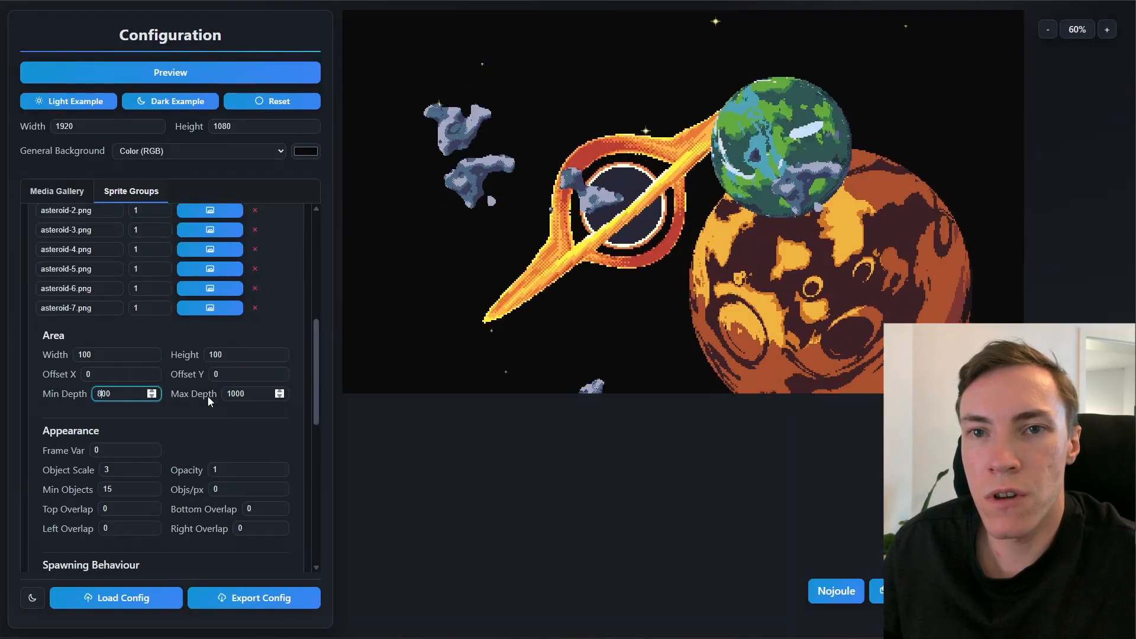
{"action": "left_click", "coordinate": [762, 268]}
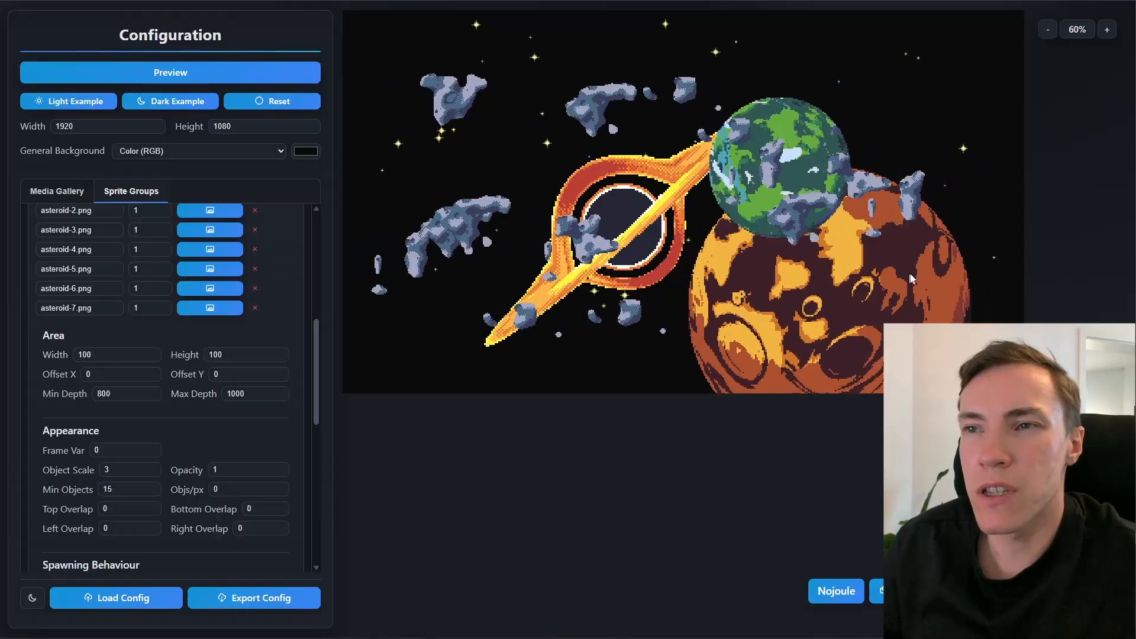
{"action": "scroll", "coordinate": [218, 418], "scroll_direction": "down", "scroll_amount": 1}
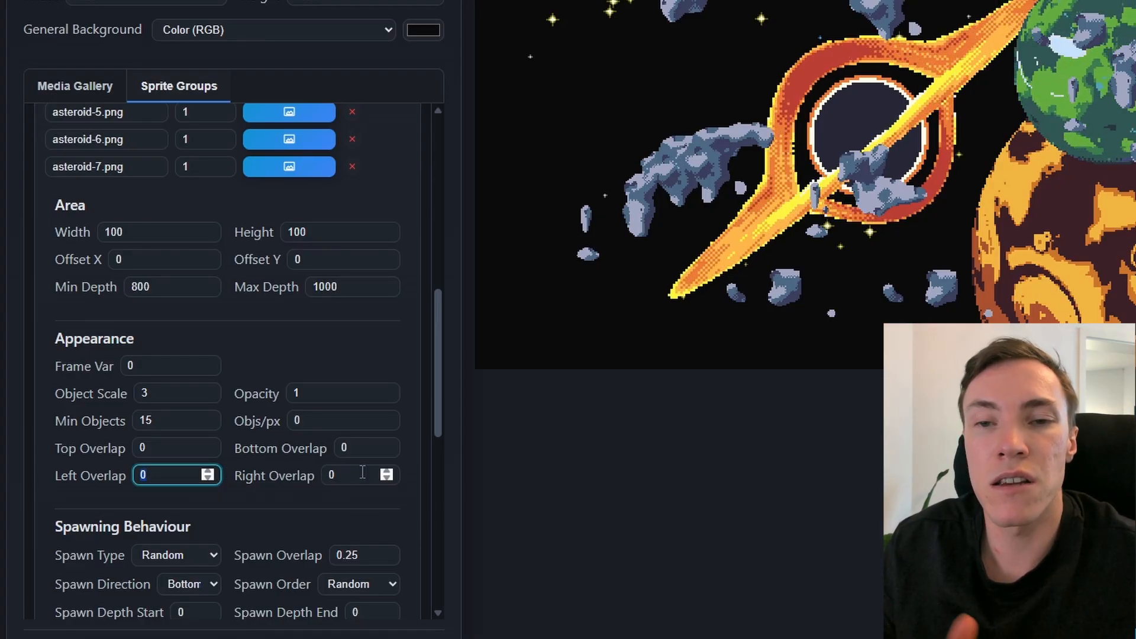
{"action": "type", "text": "1"}
{"action": "key", "text": "Tab"}
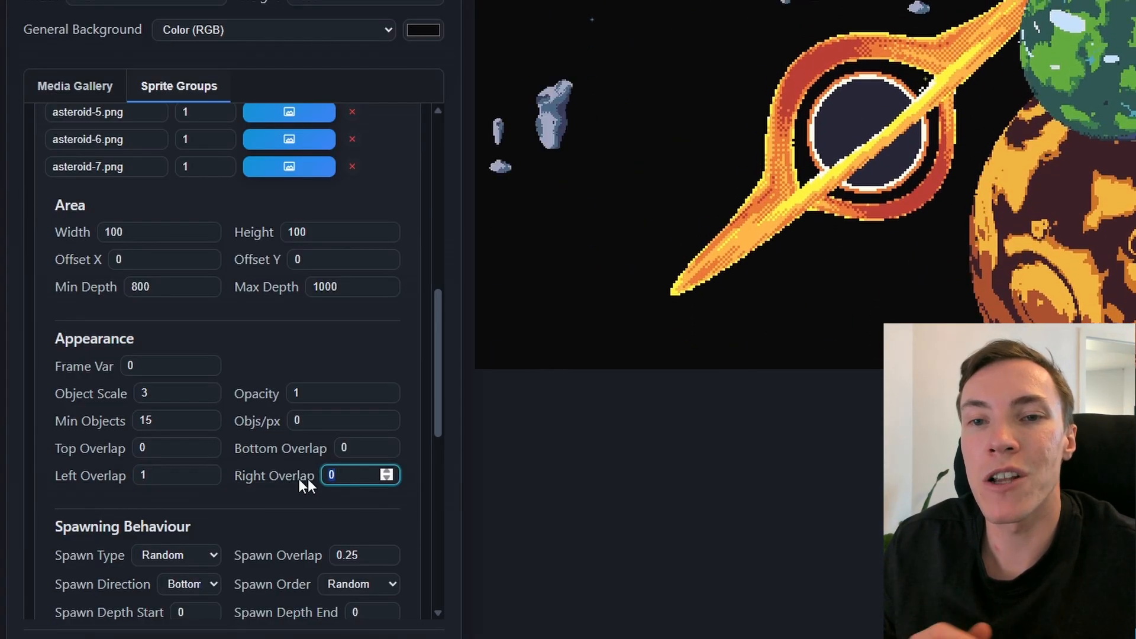
{"action": "type", "text": "1"}
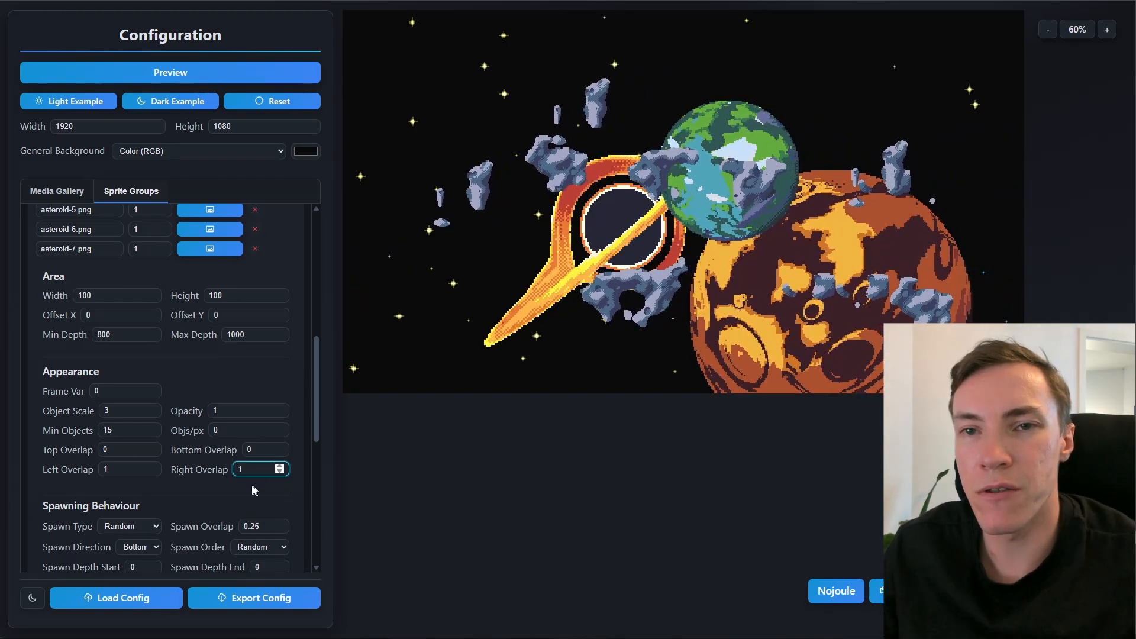
{"action": "left_click", "coordinate": [219, 494]}
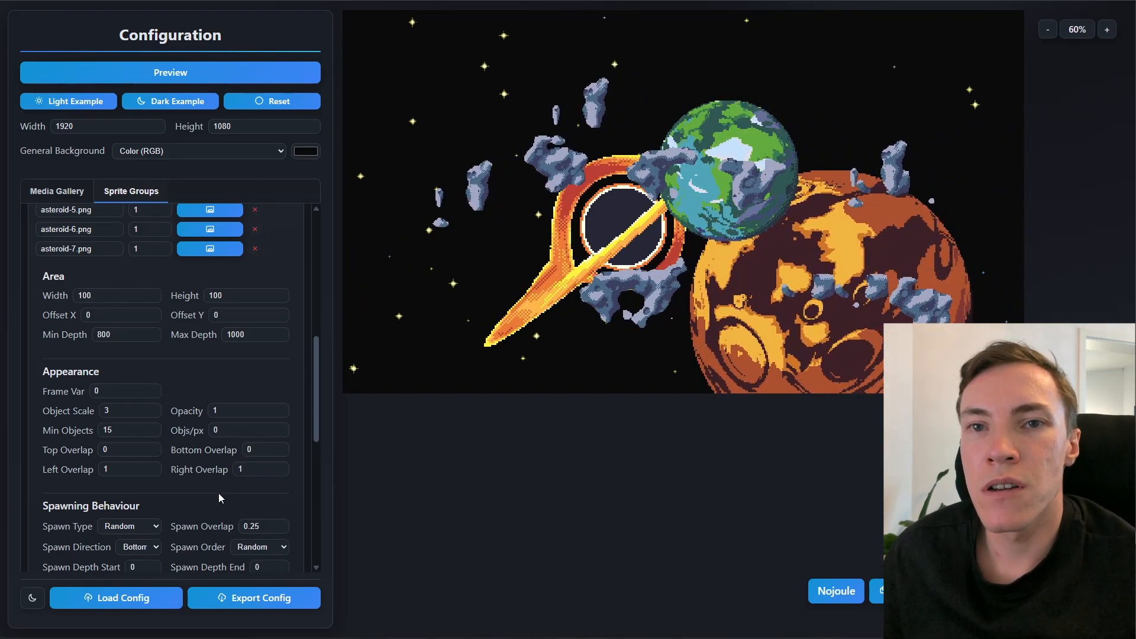
- Make the Asteroids group scroll horizontally with a near speed of 0.1 and a far speed of 3
{"action": "scroll", "coordinate": [219, 498], "scroll_direction": "down", "scroll_amount": 1}
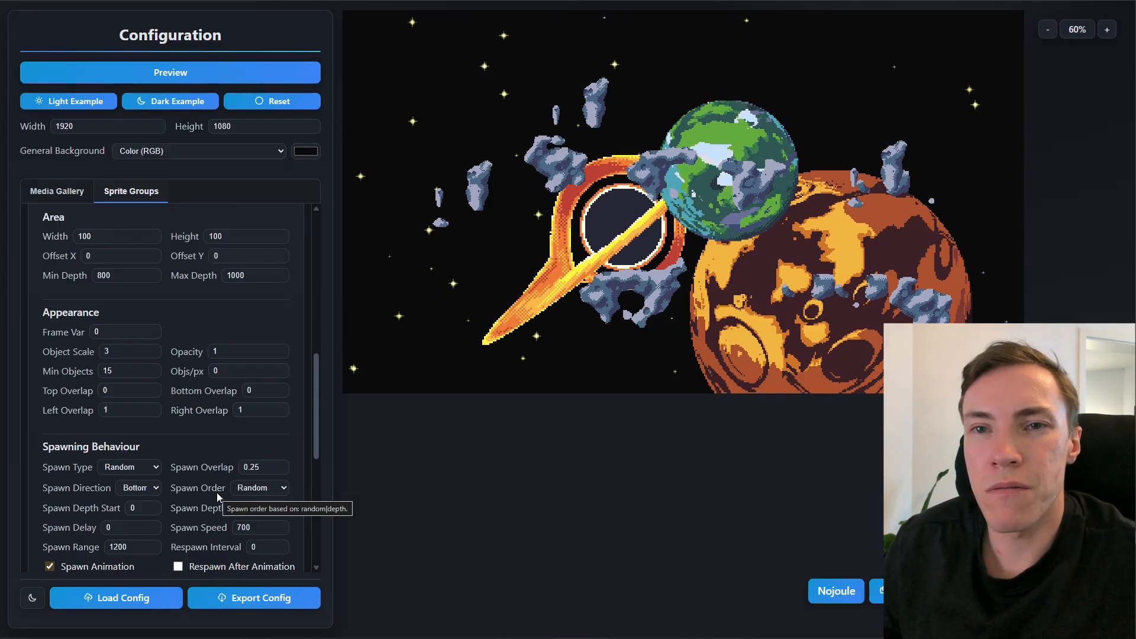
{"action": "scroll", "coordinate": [190, 462], "scroll_direction": "down", "scroll_amount": 5}
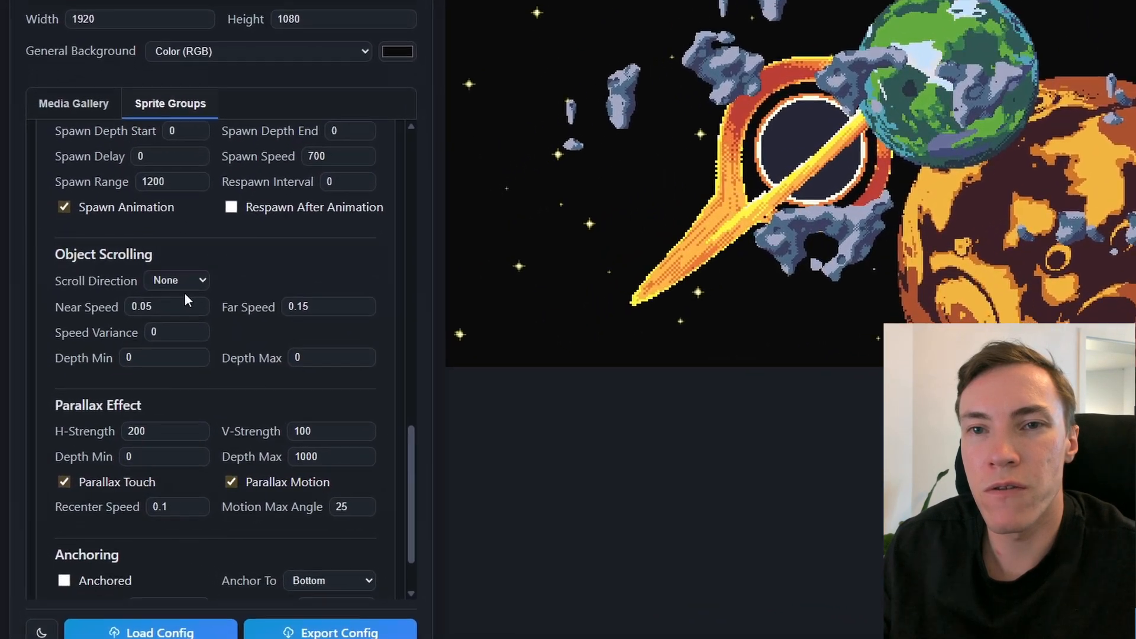
{"action": "left_click", "coordinate": [176, 279]}
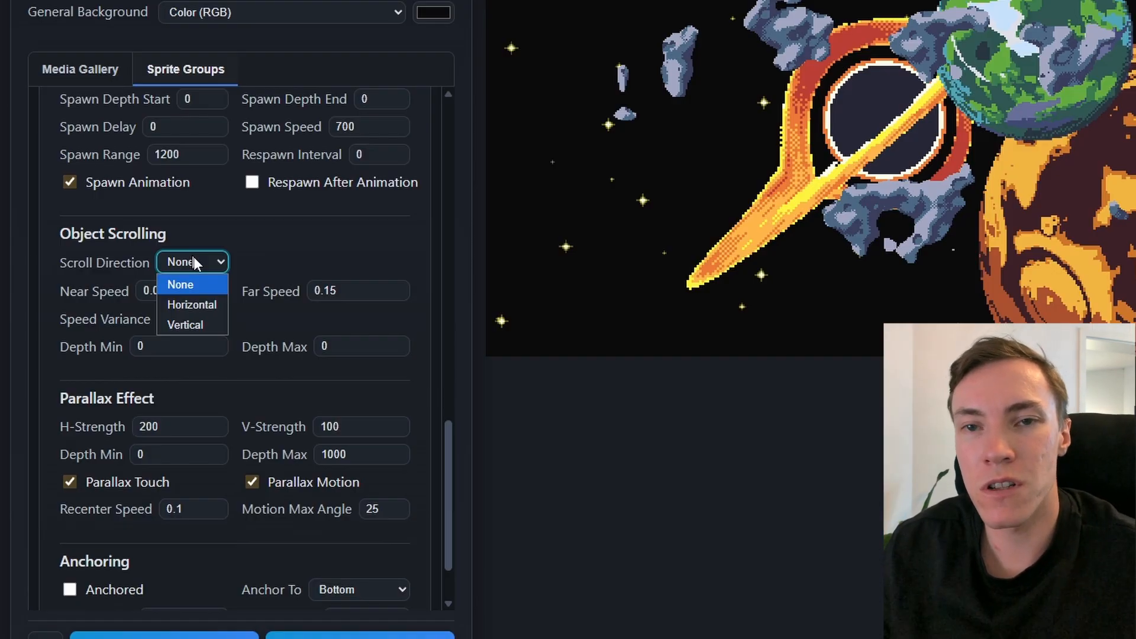
{"action": "left_click", "coordinate": [193, 305]}
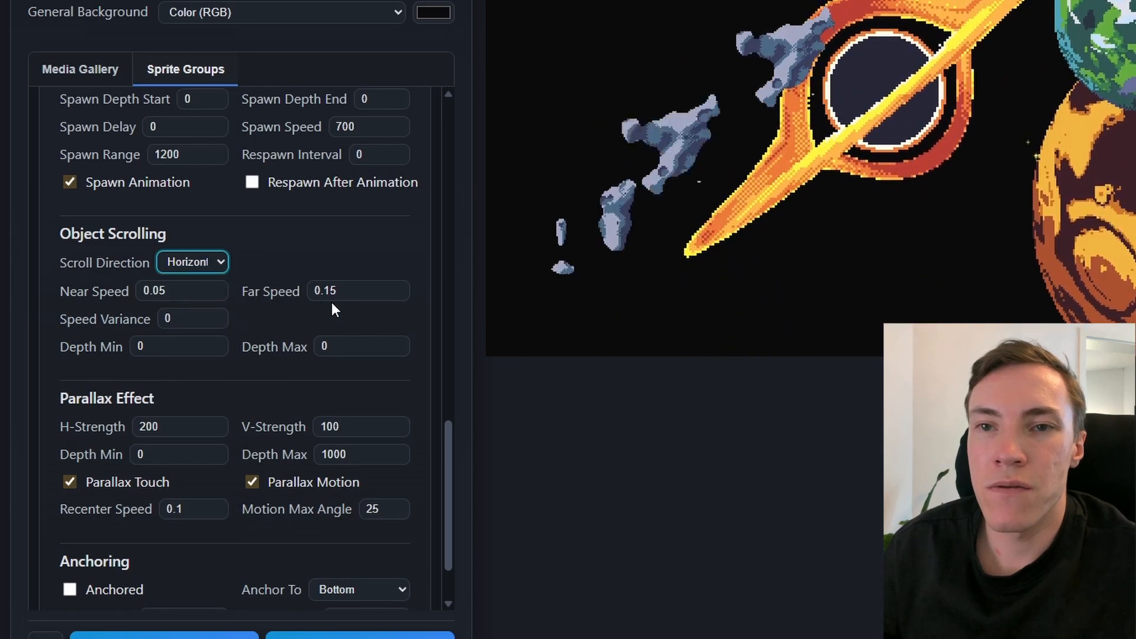
{"action": "double_click", "coordinate": [154, 290]}
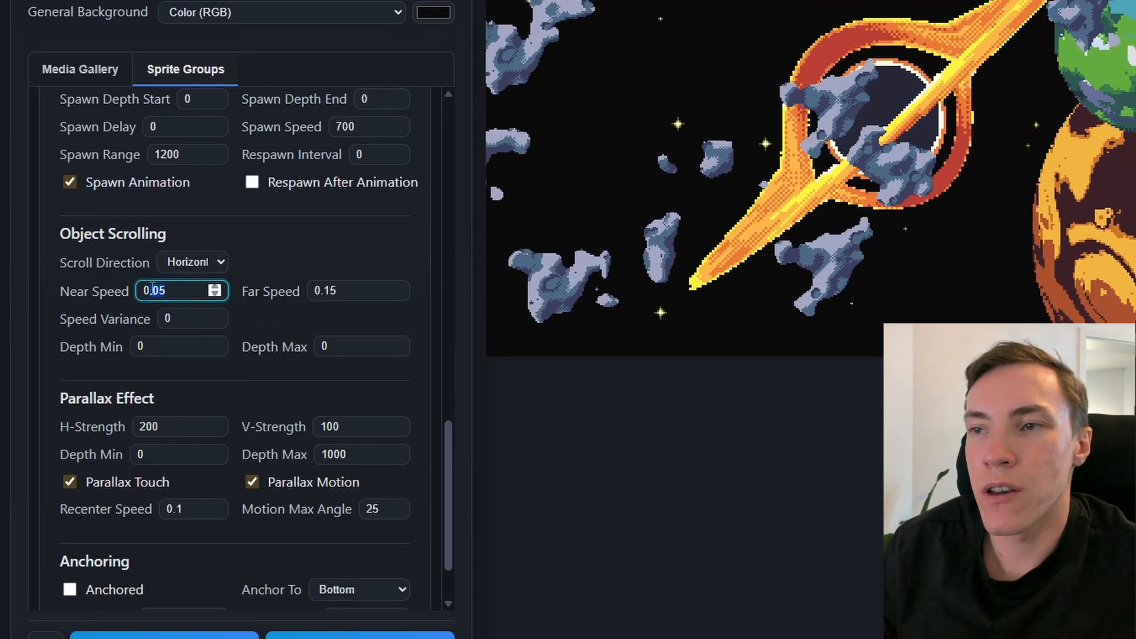
{"action": "type", "text": "1"}
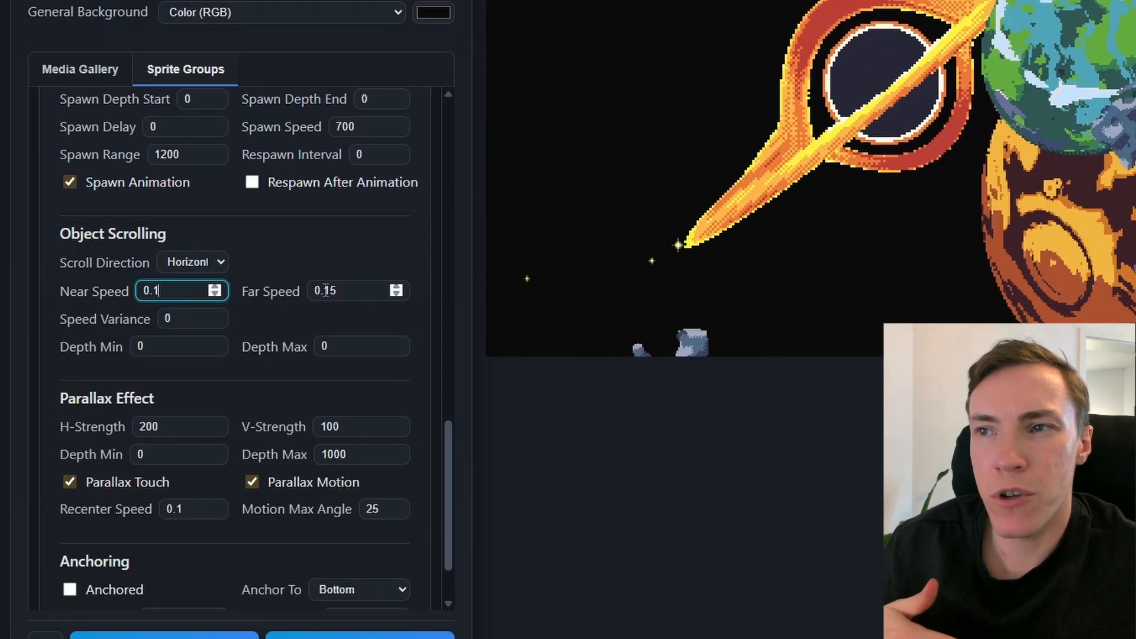
{"action": "triple_click", "coordinate": [355, 289]}
{"action": "type", "text": "3"}
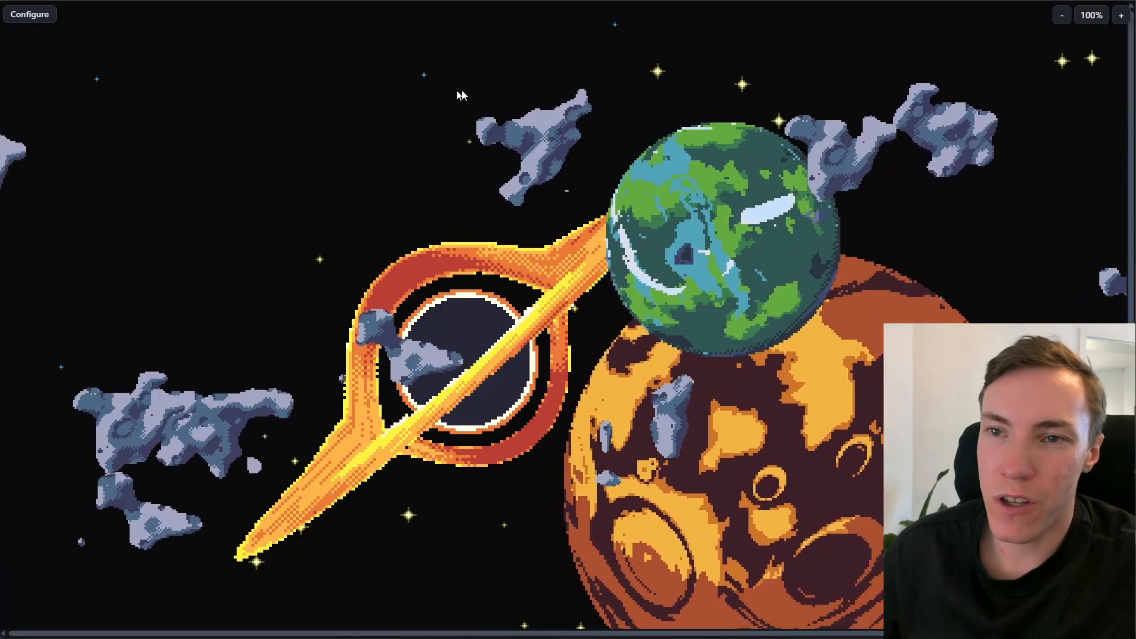
{"action": "left_click", "coordinate": [29, 15]}
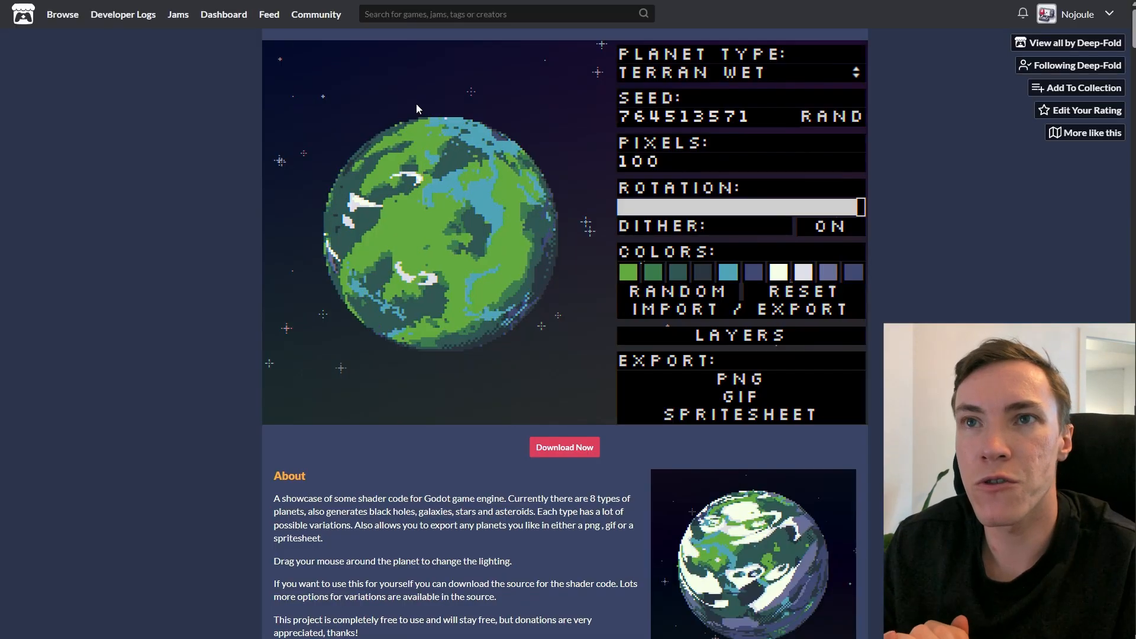
- In Deep-Fold's pixel planet generator, move the planet's lighting, switch the planet type to Black Hole and adjust its rotation
{"action": "left_click_drag", "start_coordinate": [416, 109], "coordinate": [360, 380]}
{"action": "left_click", "coordinate": [739, 73]}
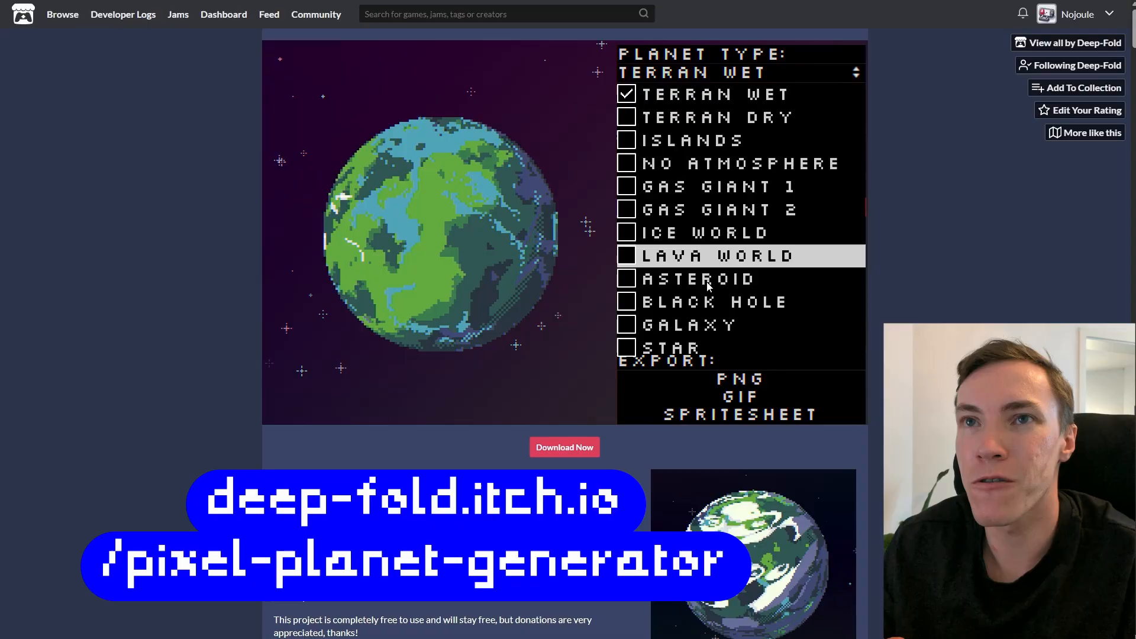
{"action": "left_click", "coordinate": [678, 299]}
{"action": "left_click_drag", "start_coordinate": [701, 211], "coordinate": [749, 208]}
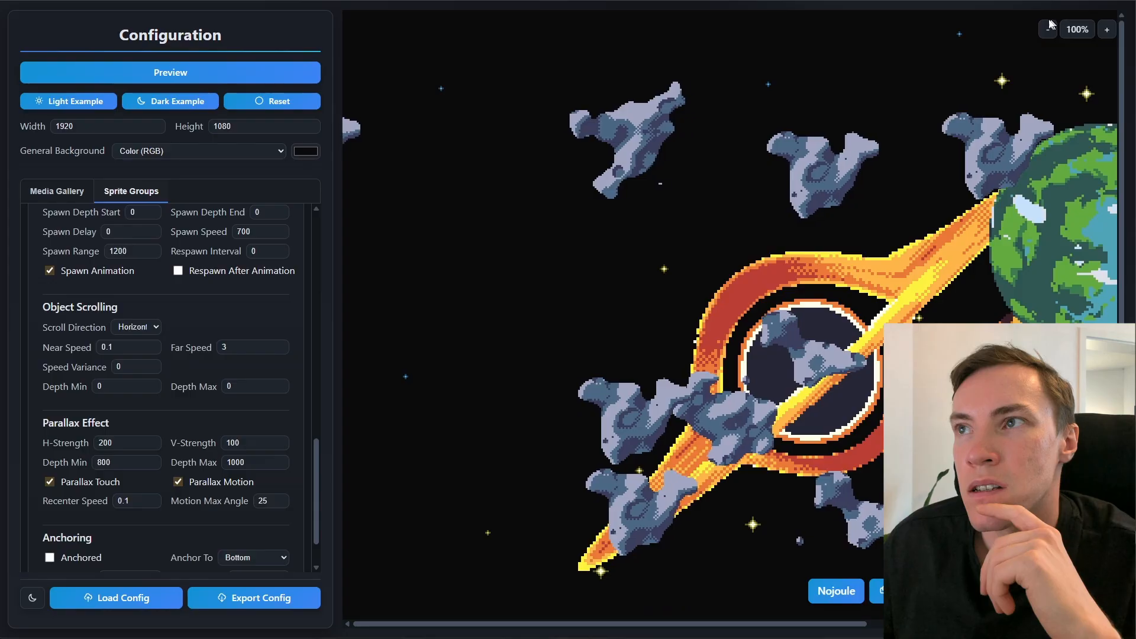
- Export the background configuration as a JSON file and reset the background editor
{"action": "left_click", "coordinate": [246, 608]}
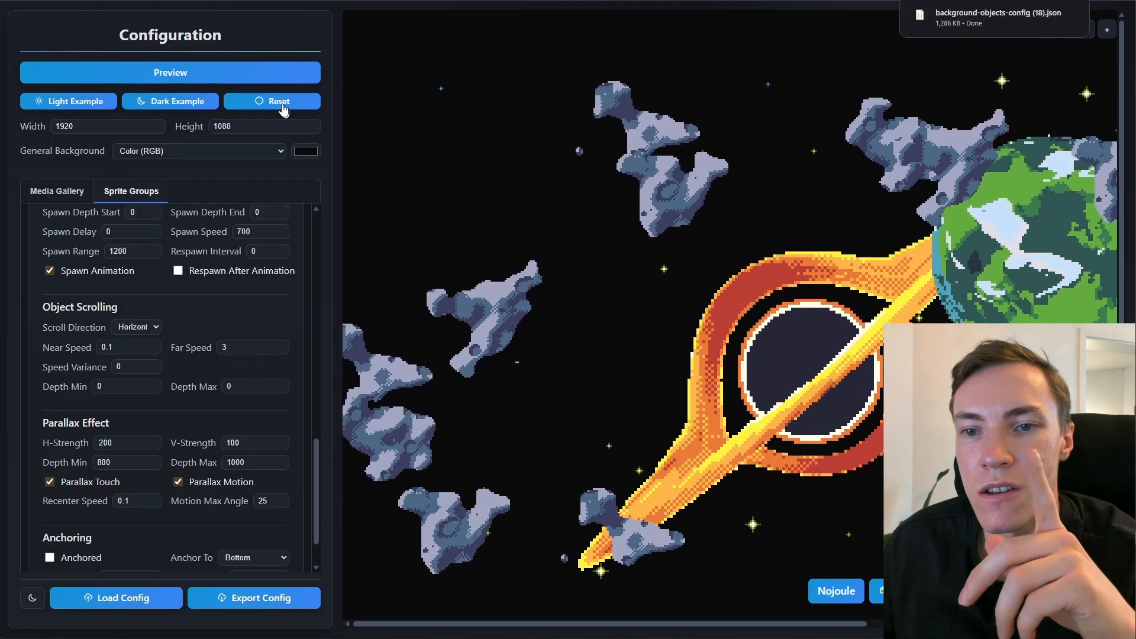
{"action": "left_click", "coordinate": [275, 103]}
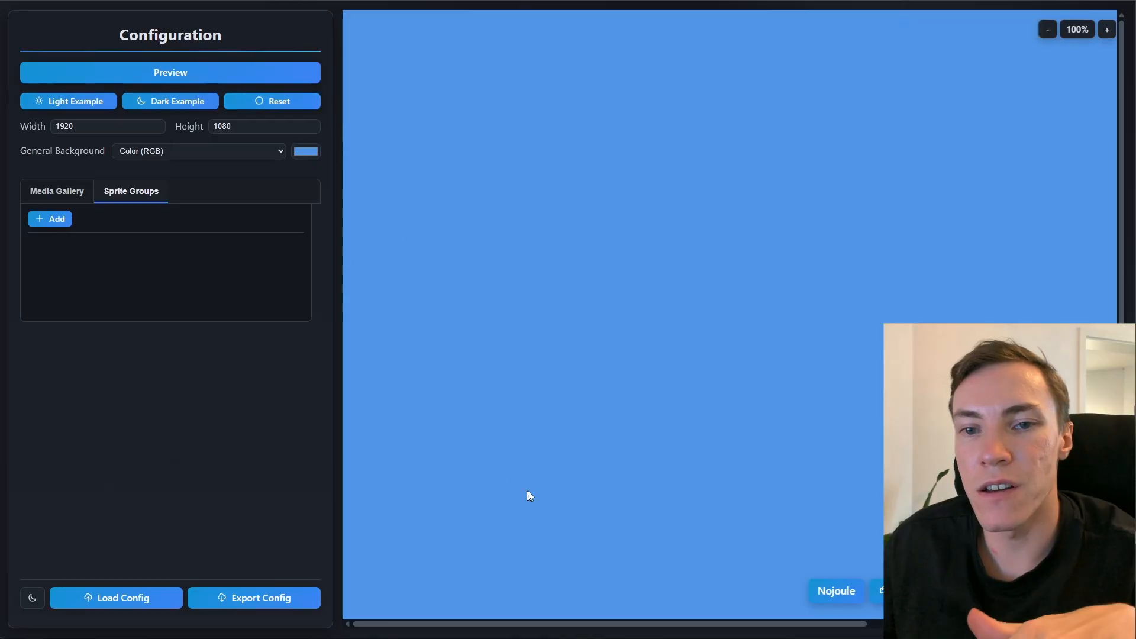
- Load the exported configuration background-objects-config (18).json and preview the space background before returning to the configuration
{"action": "left_click", "coordinate": [151, 600]}
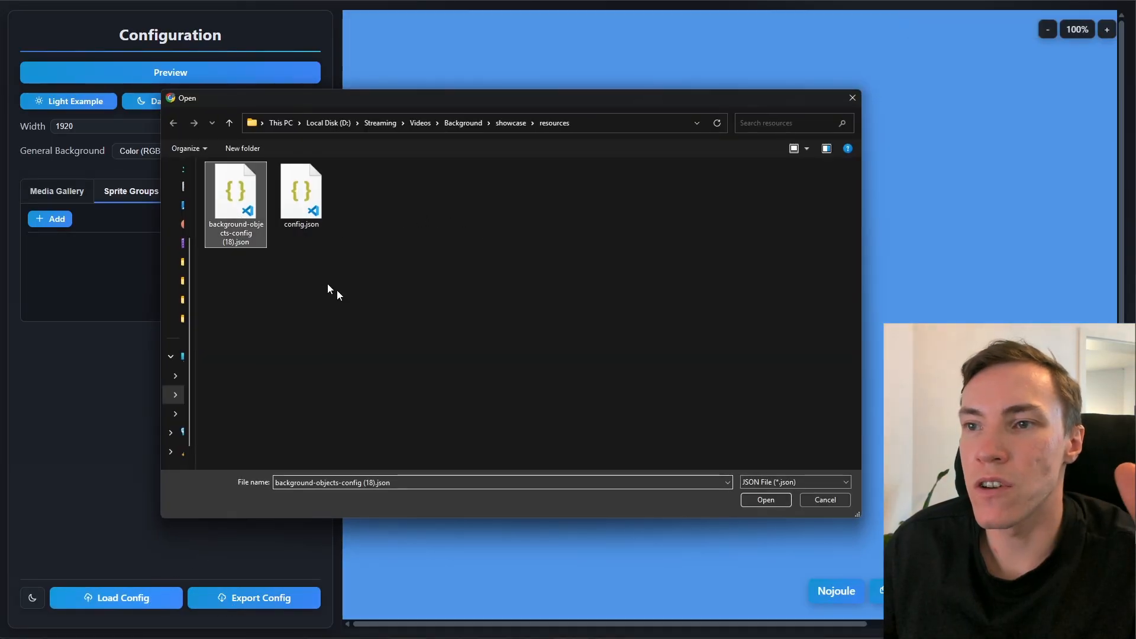
{"action": "left_click", "coordinate": [767, 500]}
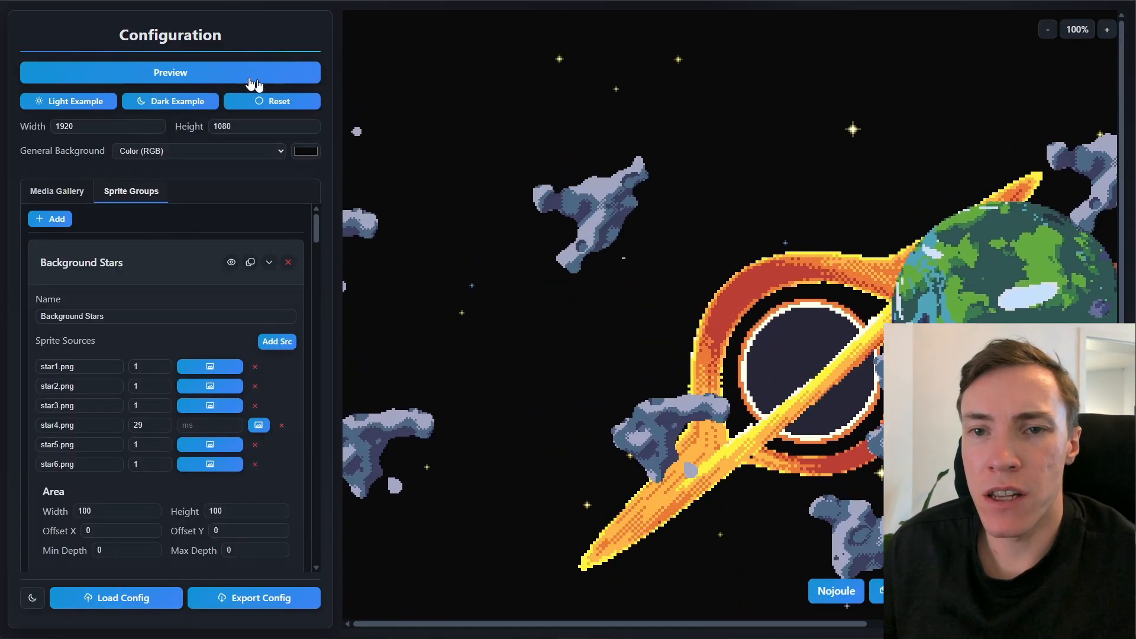
{"action": "left_click", "coordinate": [210, 75]}
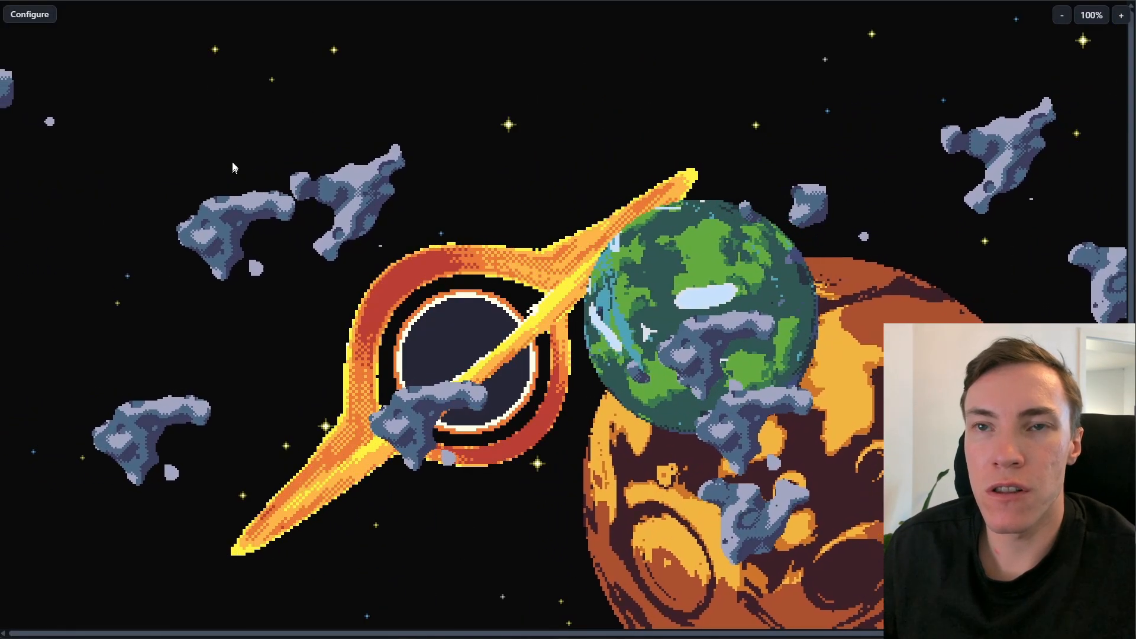
{"action": "left_click", "coordinate": [27, 18]}
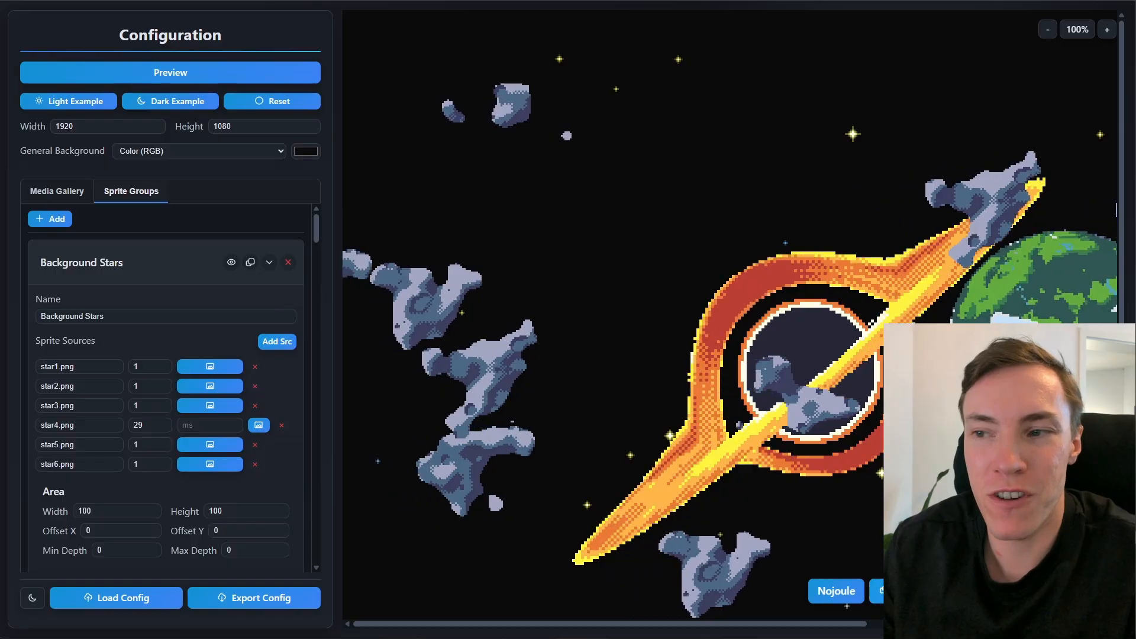
- Download the finished space background as an HTML file
{"action": "left_click", "coordinate": [1062, 591]}
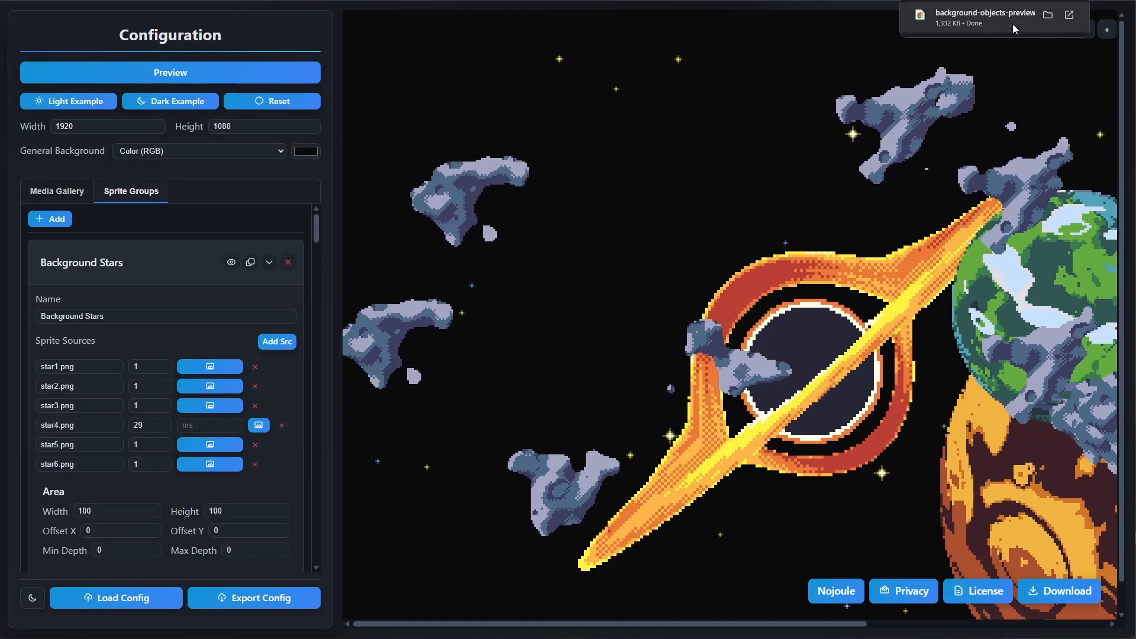
{"action": "mouse_move", "coordinate": [1046, 21]}
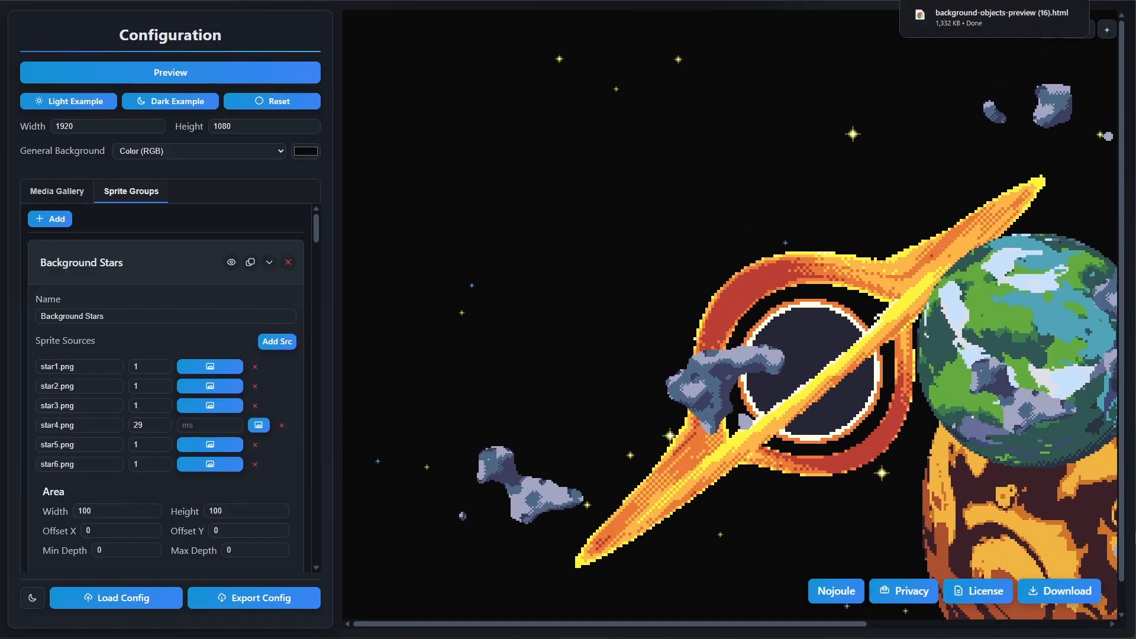
{"action": "left_click", "coordinate": [263, 2]}
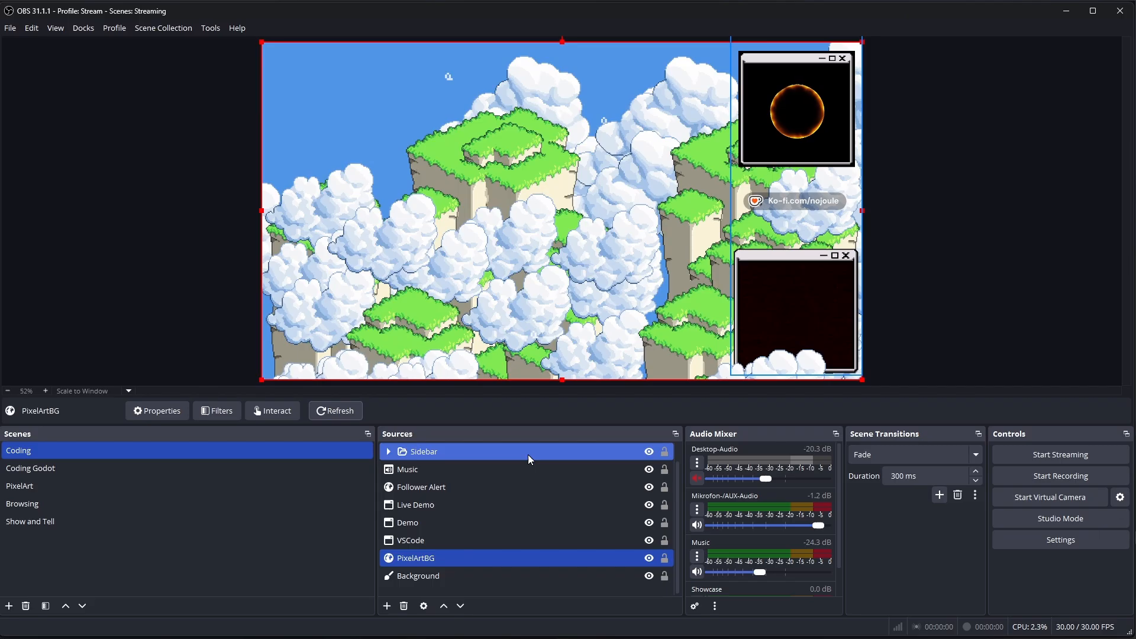
- In OBS, move the Sidebar group of the Coding scene toward the canvas centre and back to the right edge
{"action": "left_click", "coordinate": [528, 454]}
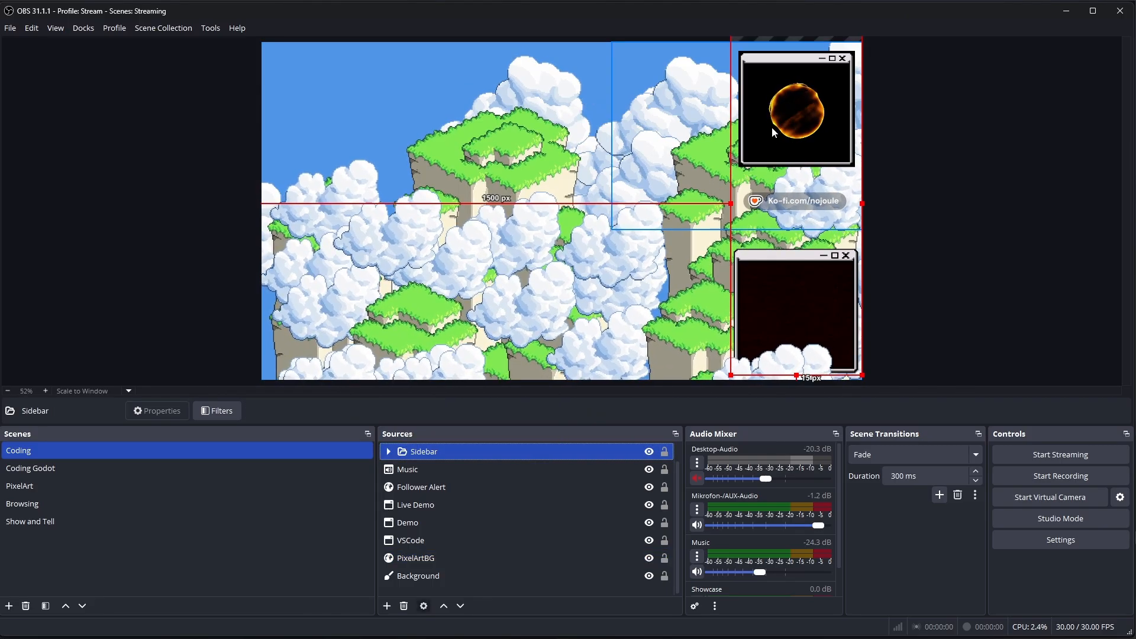
{"action": "left_click_drag", "start_coordinate": [773, 131], "coordinate": [703, 159]}
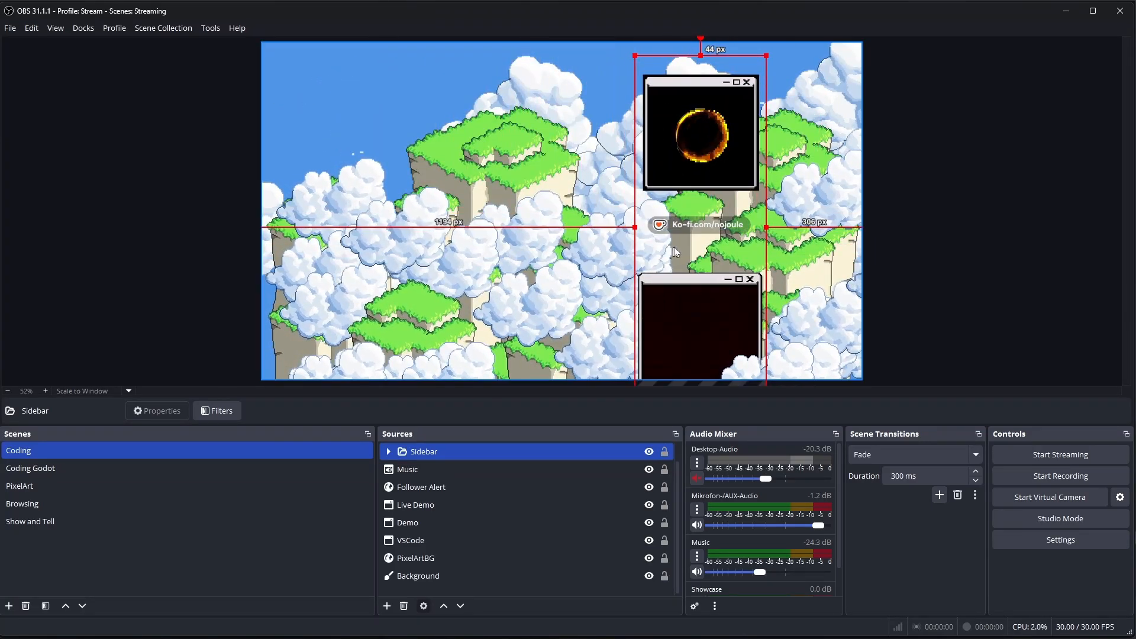
{"action": "left_click_drag", "start_coordinate": [675, 251], "coordinate": [772, 228]}
{"action": "left_click", "coordinate": [913, 328]}
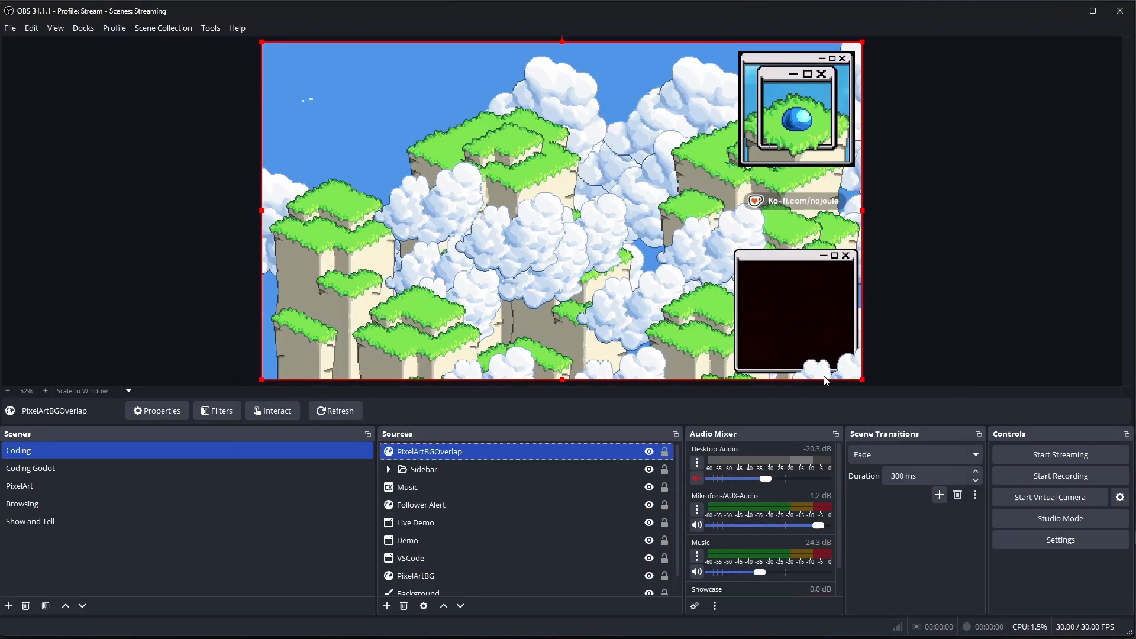
- Open the properties of the PixelArtBG source in the Coding scene and select its whole URL
{"action": "scroll", "coordinate": [517, 538], "scroll_direction": "down", "scroll_amount": 1}
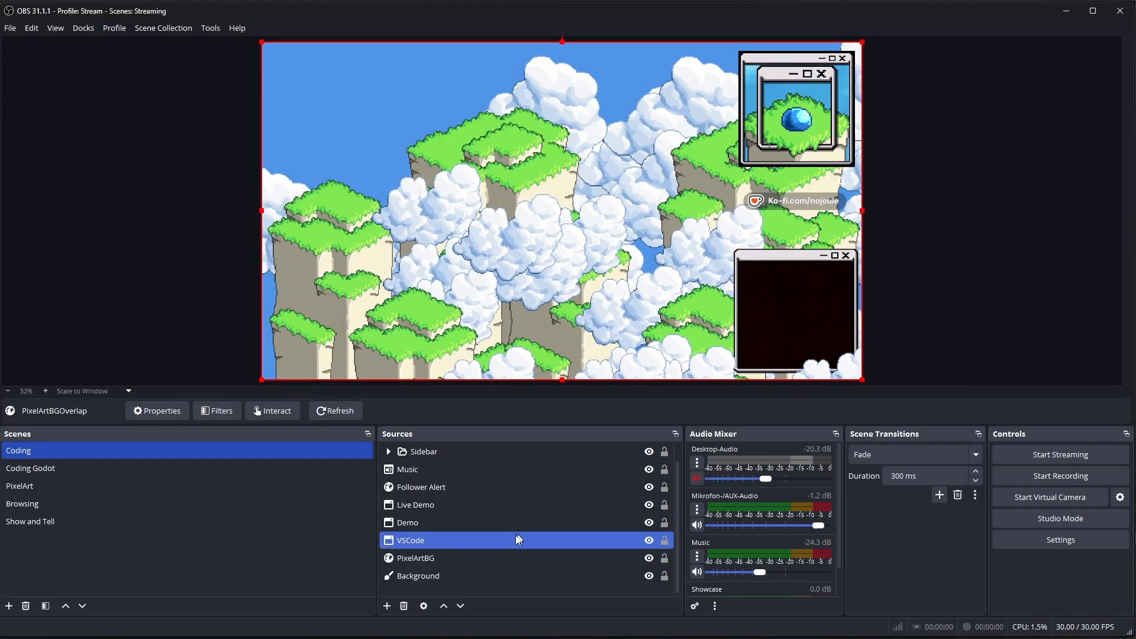
{"action": "right_click", "coordinate": [426, 560]}
{"action": "left_click", "coordinate": [474, 555]}
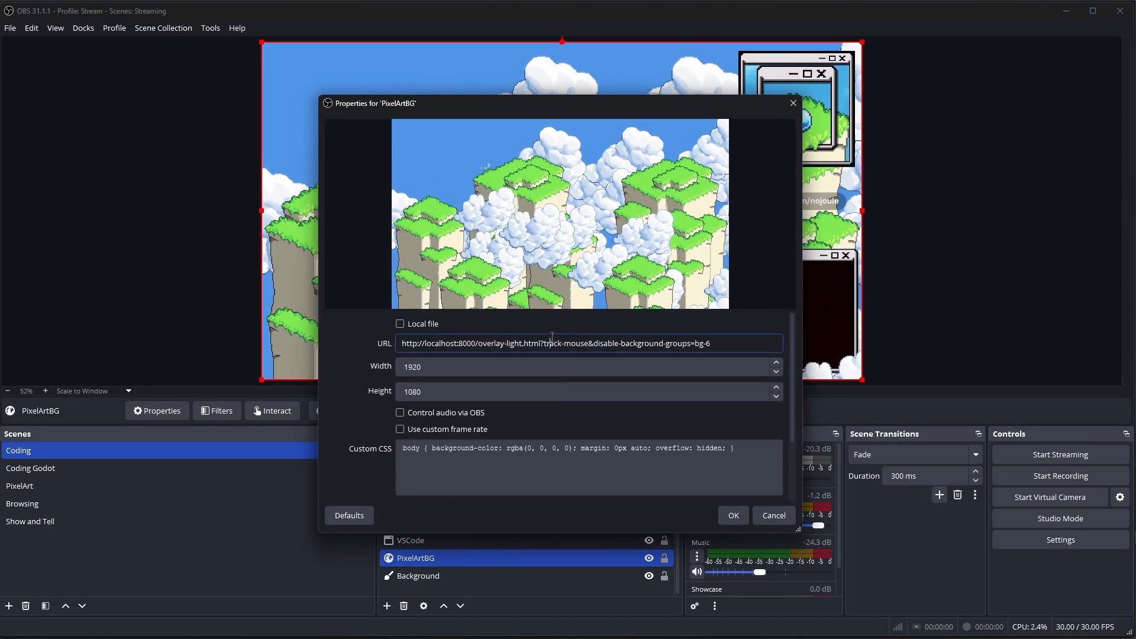
{"action": "triple_click", "coordinate": [552, 342]}
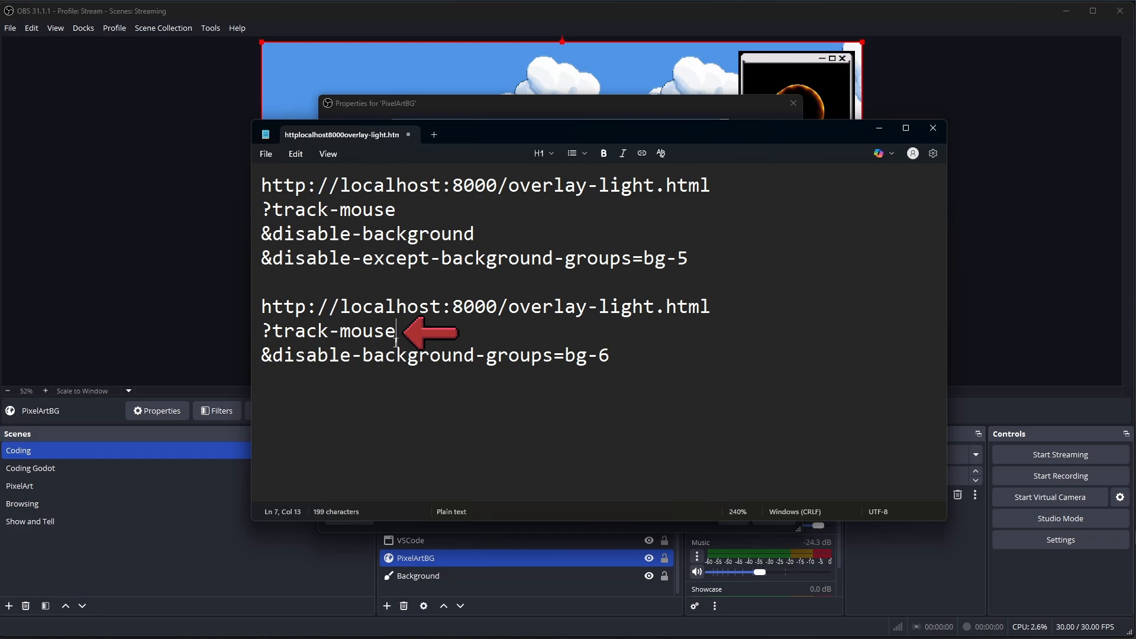